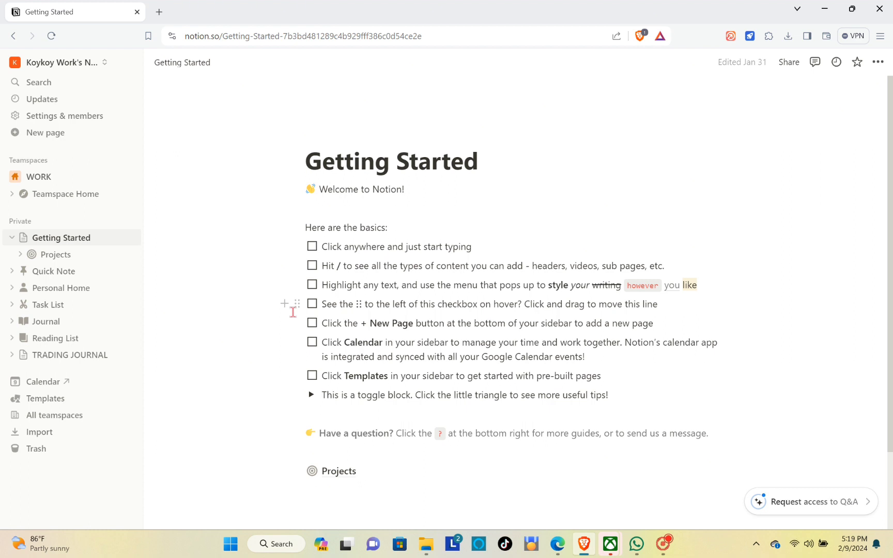
drag(428, 37, 121, 68)
key(Return)
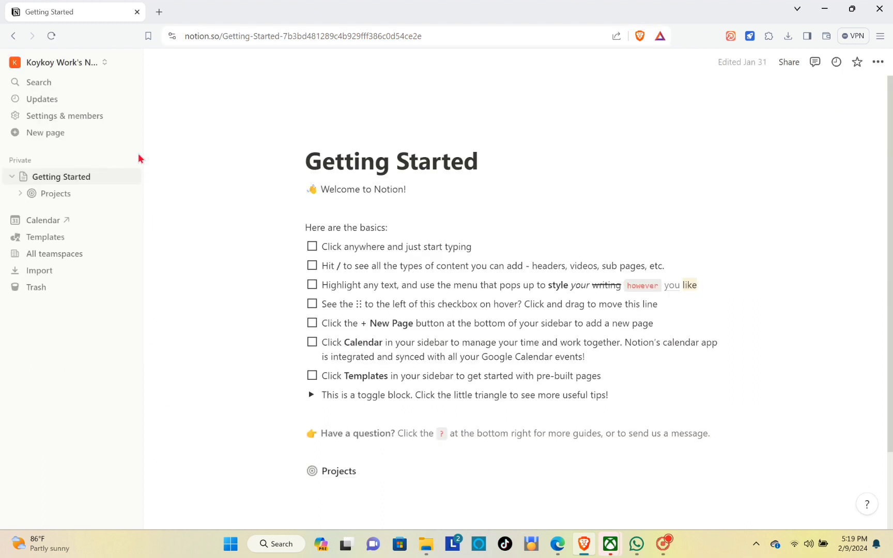
click(105, 69)
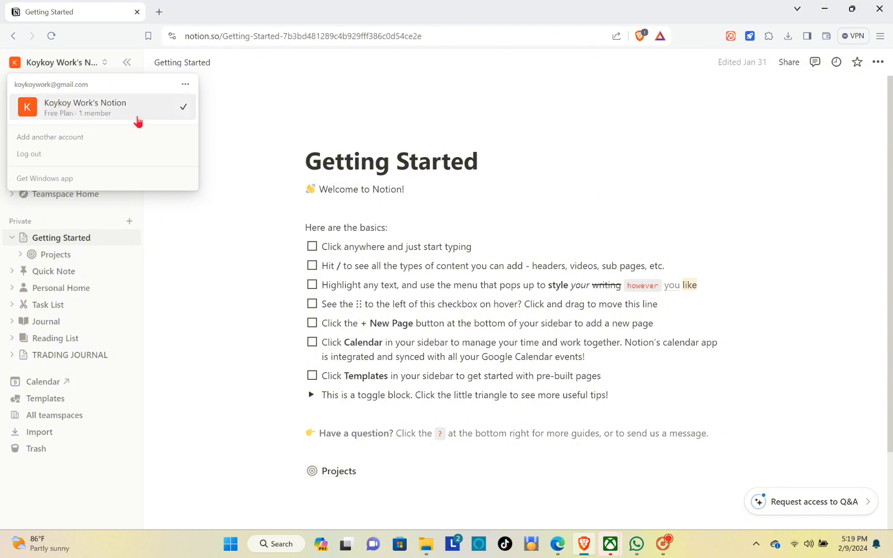
click(278, 91)
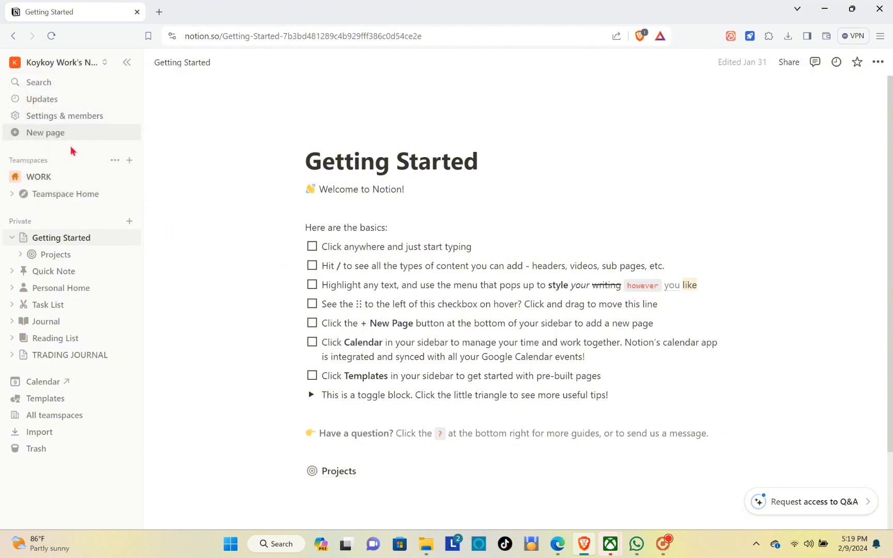
Create a new empty private page titled "Student Dashboard".
click(51, 137)
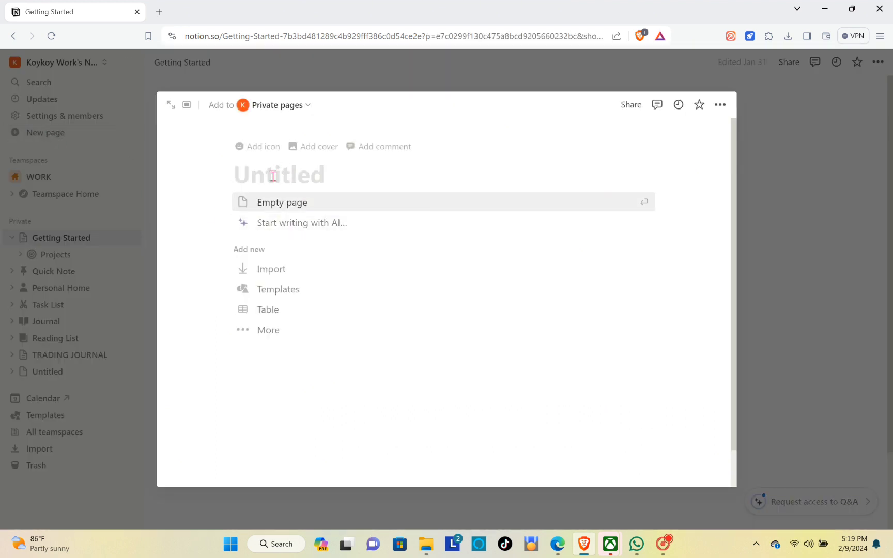
click(243, 179)
text(S)
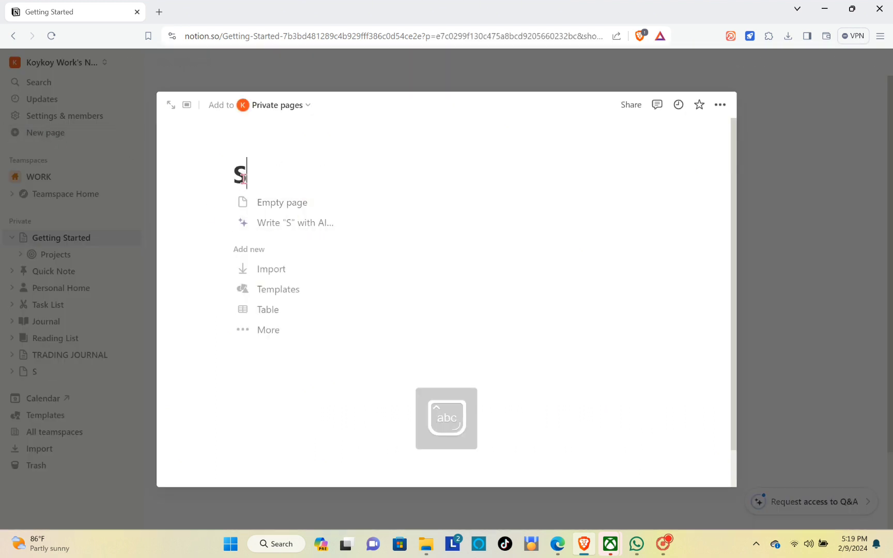
text(tudent )
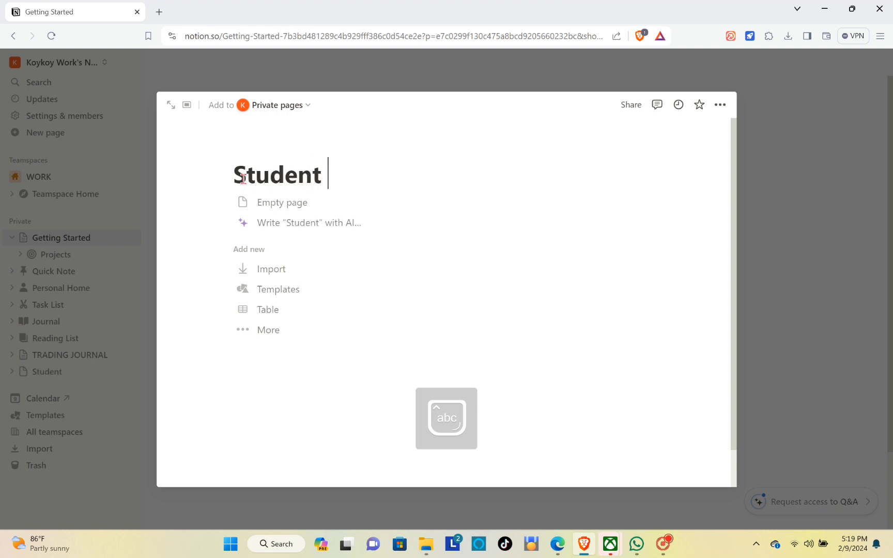
text(Dashboard)
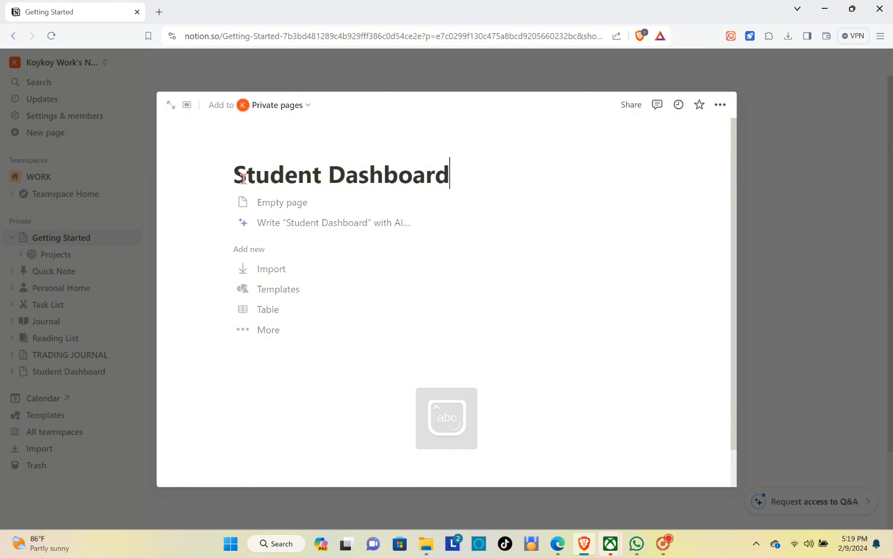
key(Return)
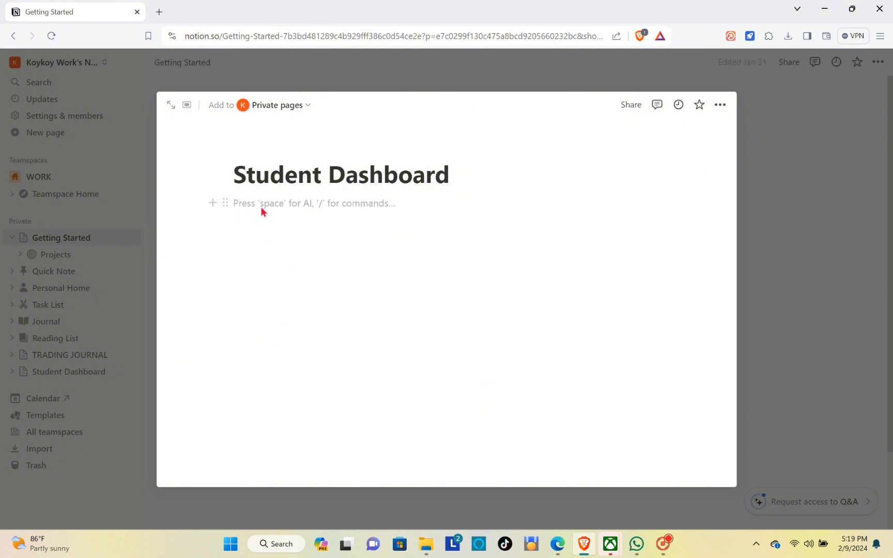
Insert a gallery view in the Student Dashboard body, using a new database as its data source.
text(/)
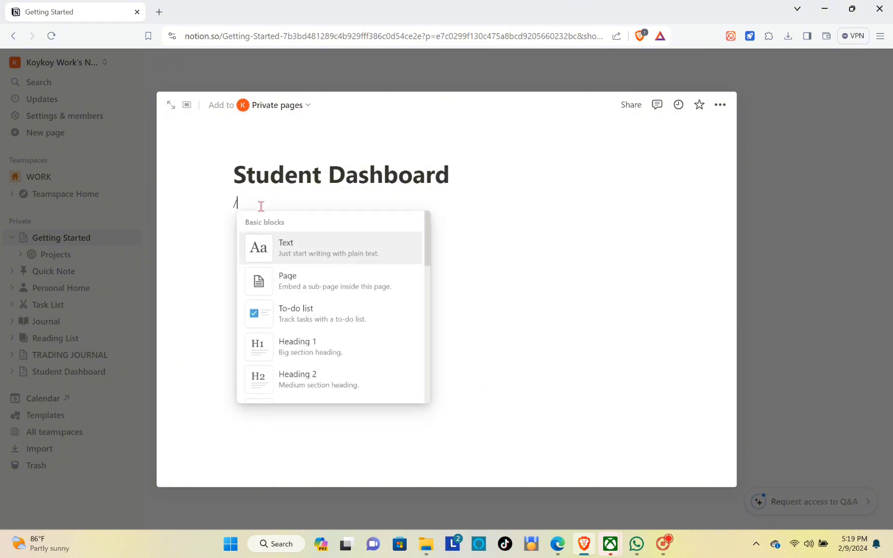
text(ga)
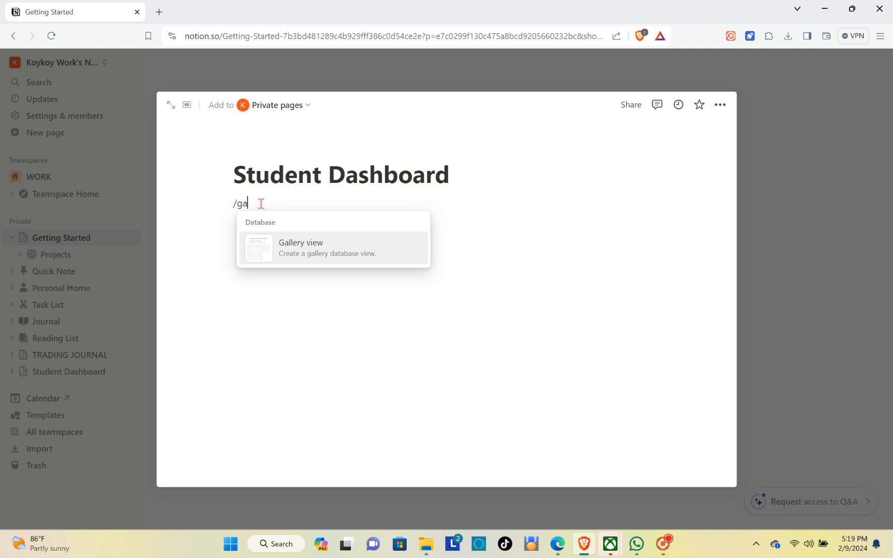
click(322, 248)
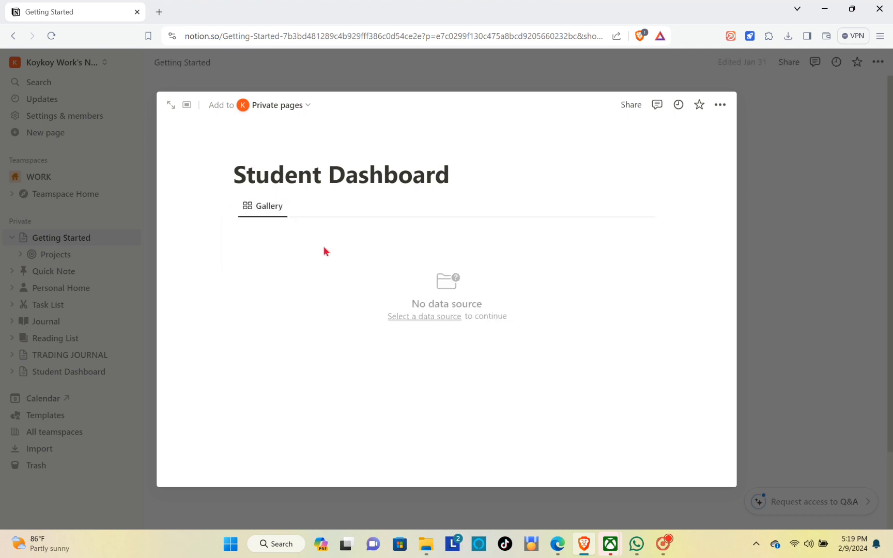
click(420, 317)
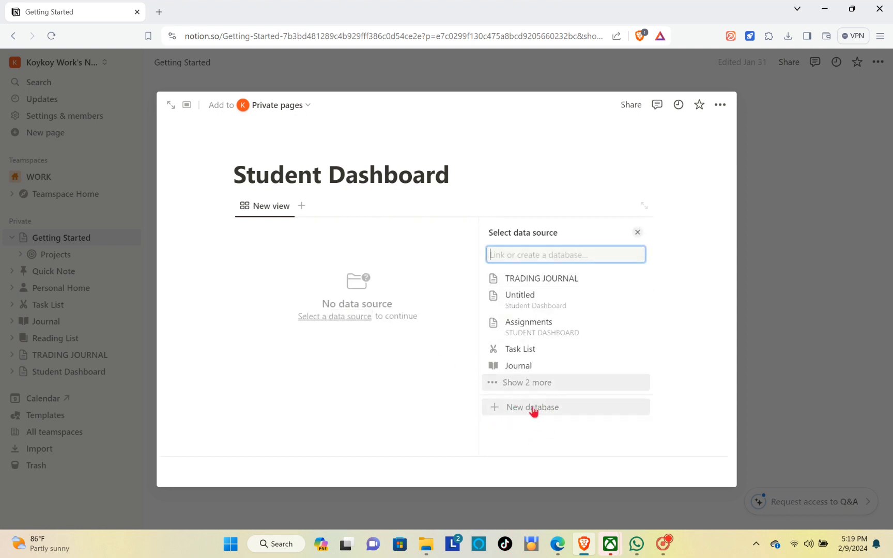
click(511, 410)
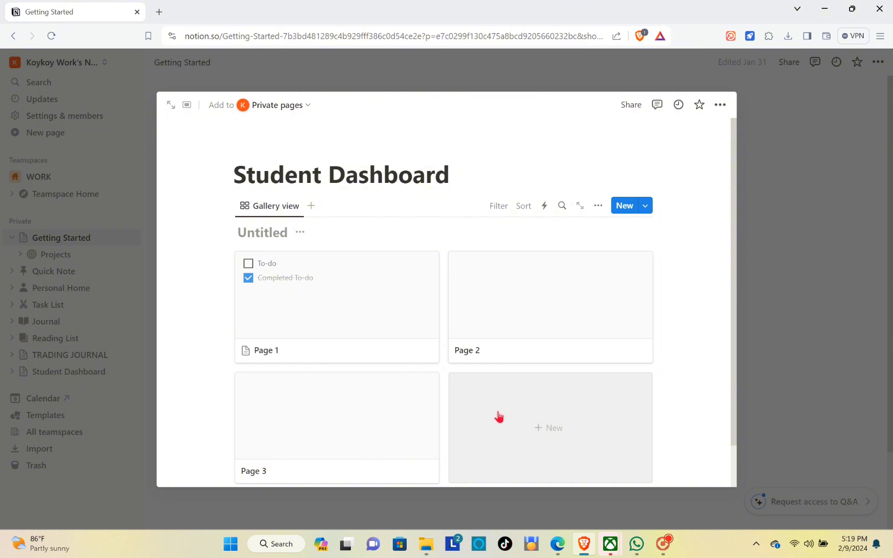
Title the new gallery database "Classes".
click(257, 235)
key(Caps_Lock)
text(Clas)
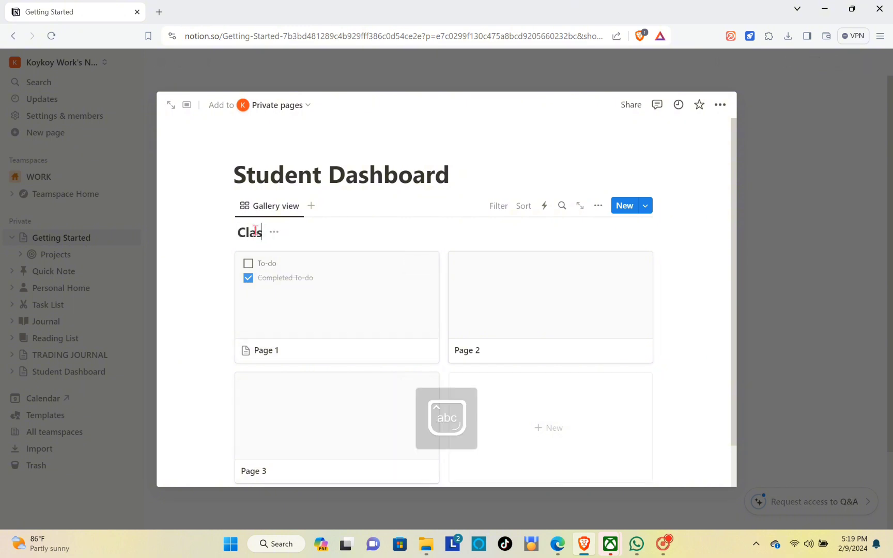
text(ses)
Delete the sample cards Page 1, Page 2 and Page 3 from the Classes gallery together.
drag(196, 247, 691, 448)
right_click(371, 329)
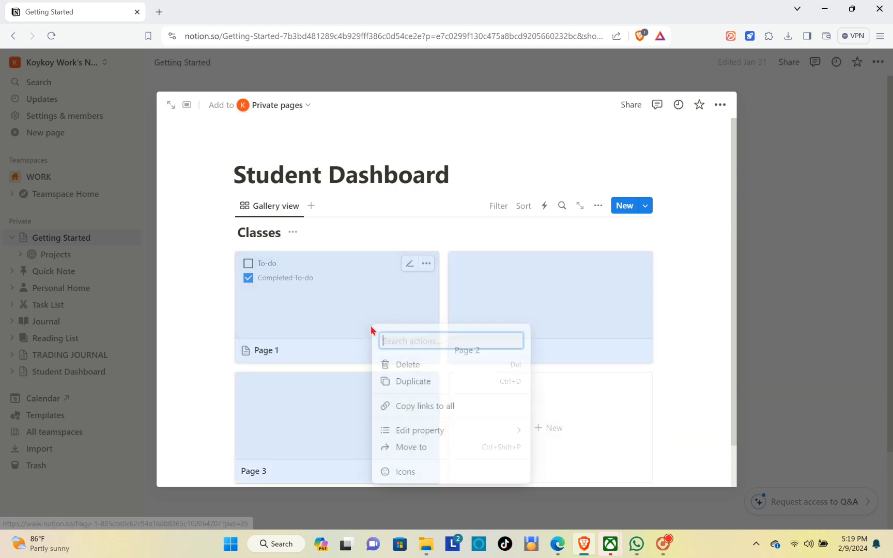
click(421, 368)
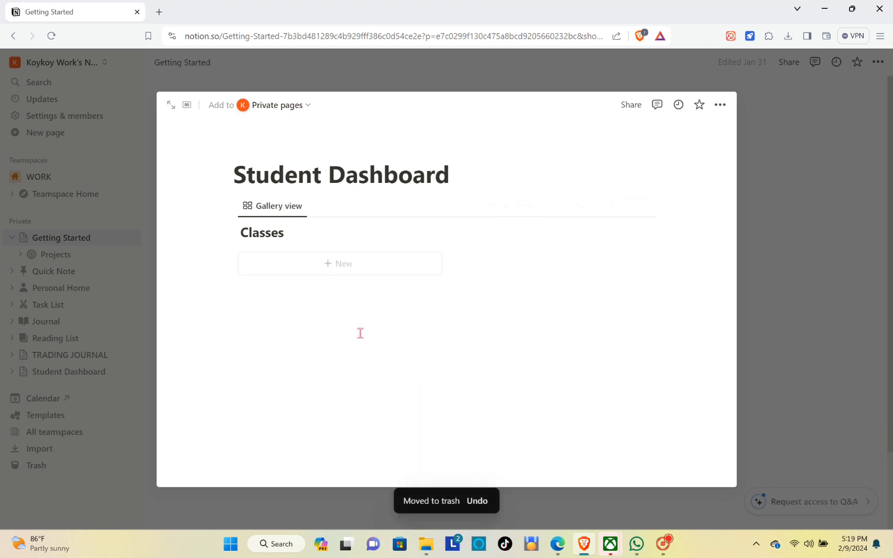
Add a new card to the Classes gallery and title its page "Math".
click(326, 265)
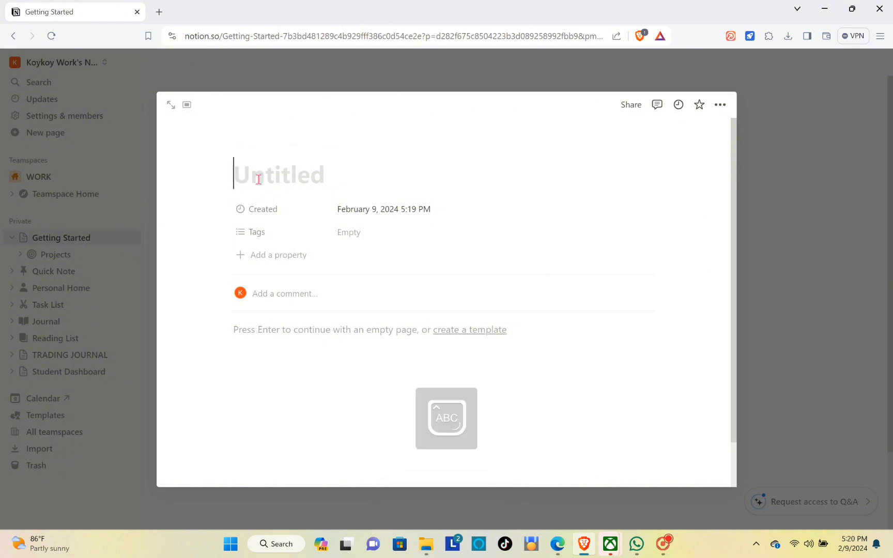
text(Math)
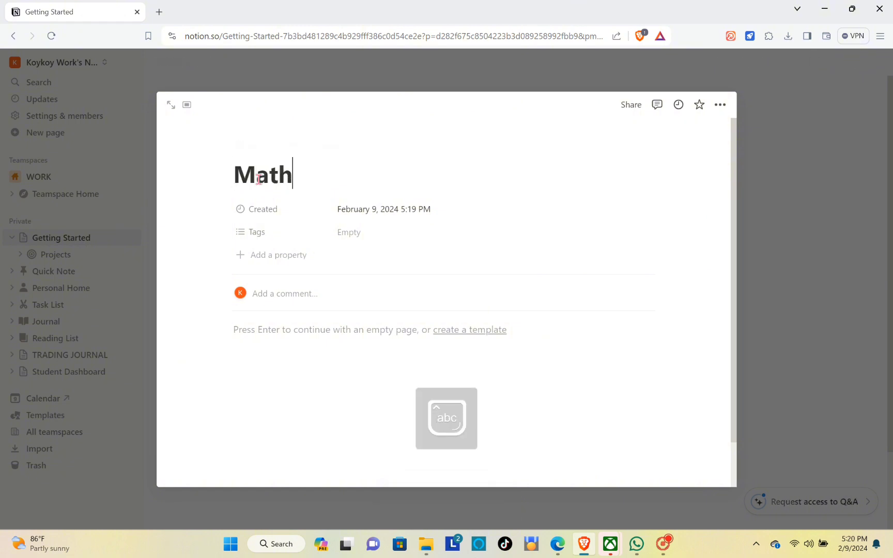
key(Return)
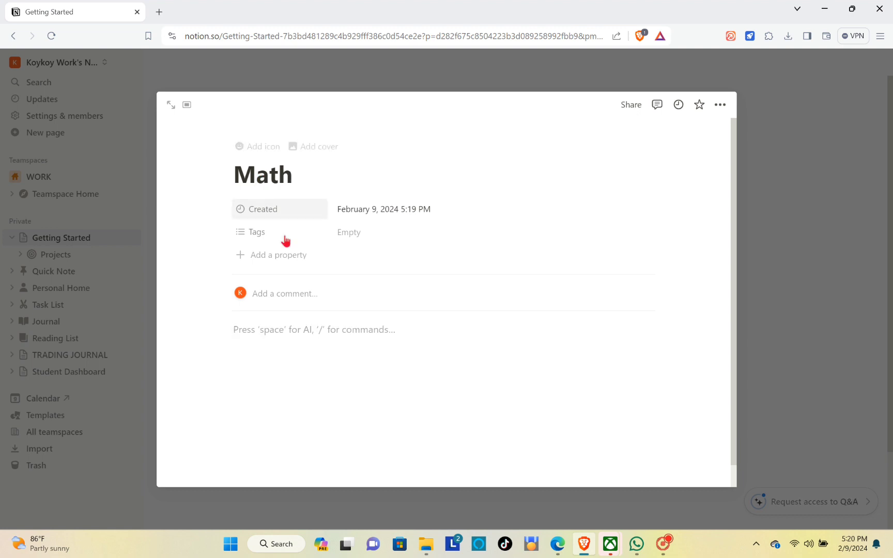
click(271, 216)
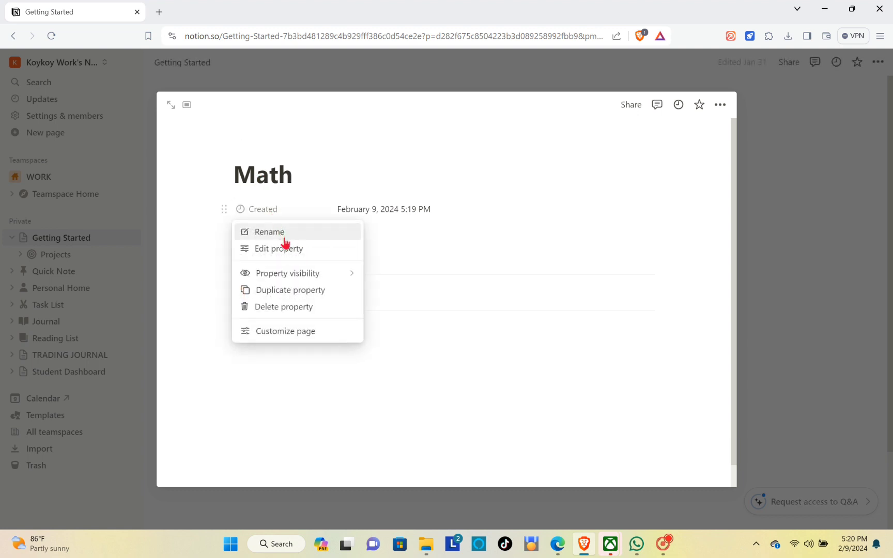
click(308, 199)
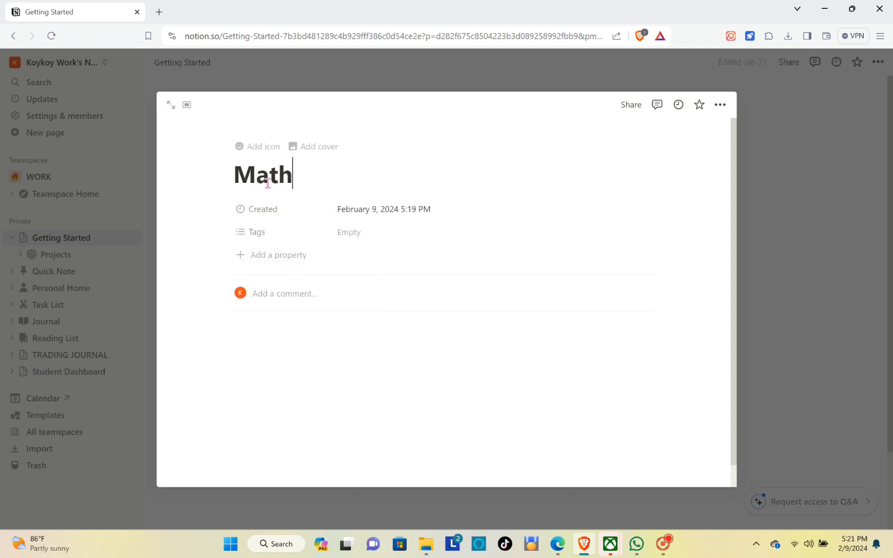
Give the Math page the plus-sign emoji as its icon, filtering the emojis by "math".
click(259, 148)
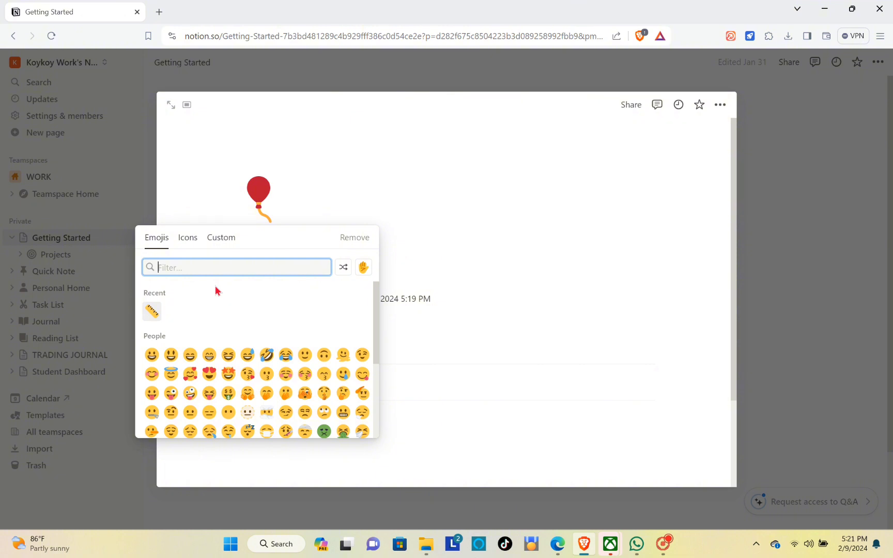
text(math)
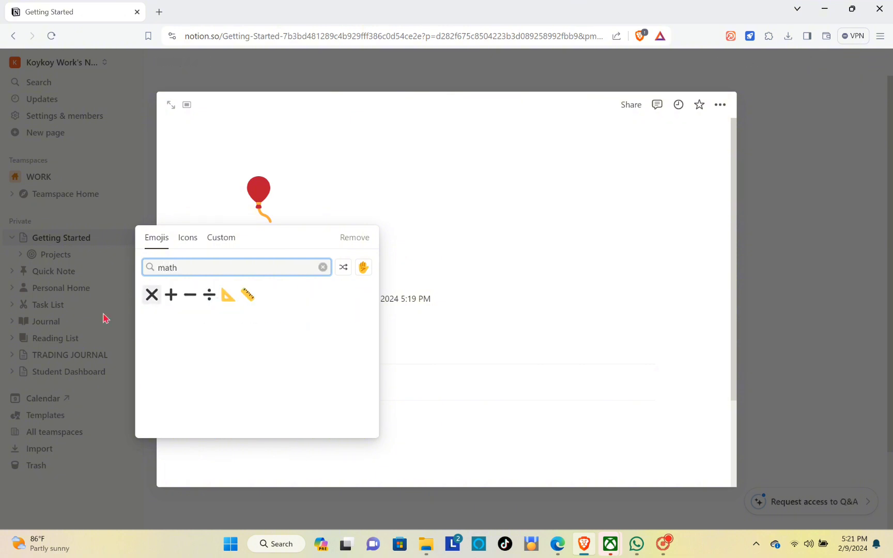
click(163, 299)
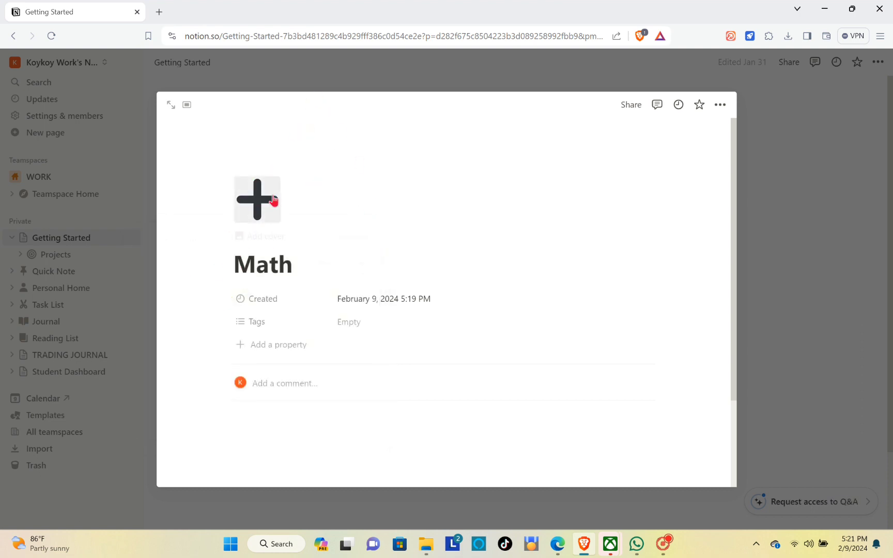
Add a cover to the Math page and open the file picker for uploading a custom cover image.
click(282, 234)
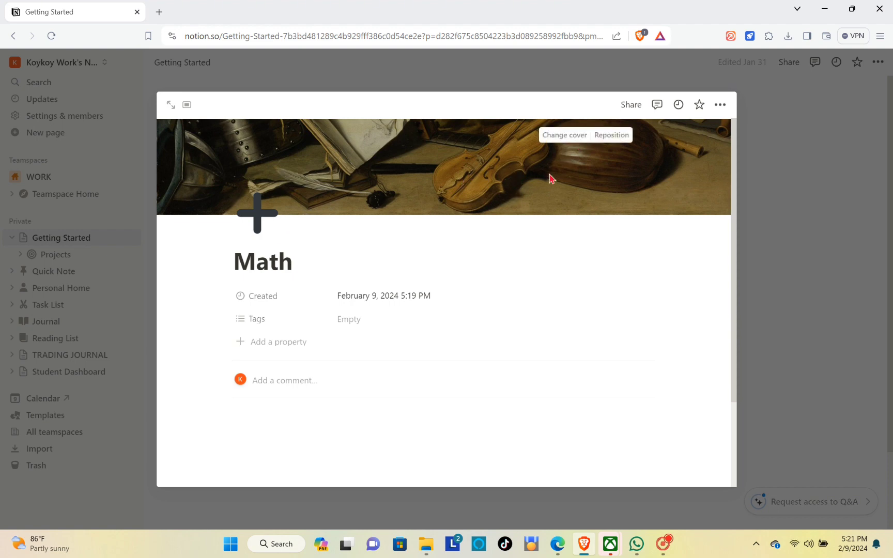
click(552, 135)
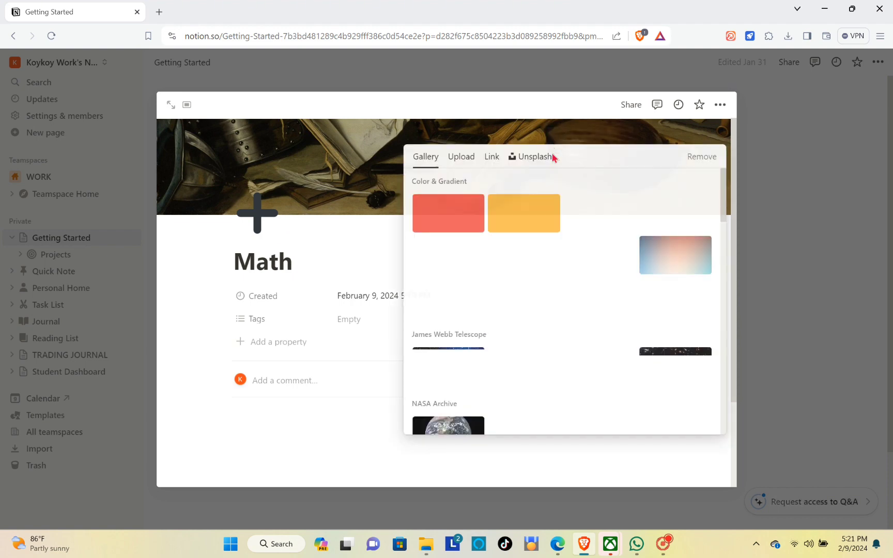
click(457, 158)
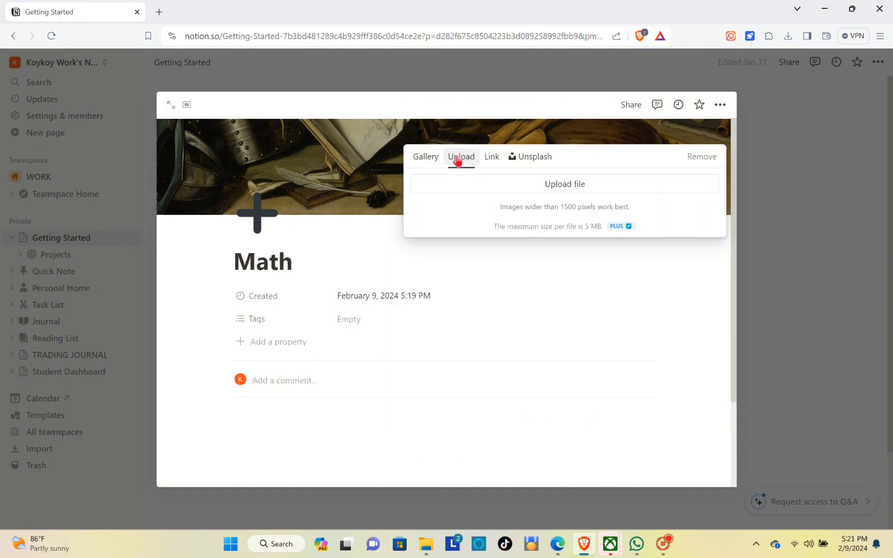
click(561, 190)
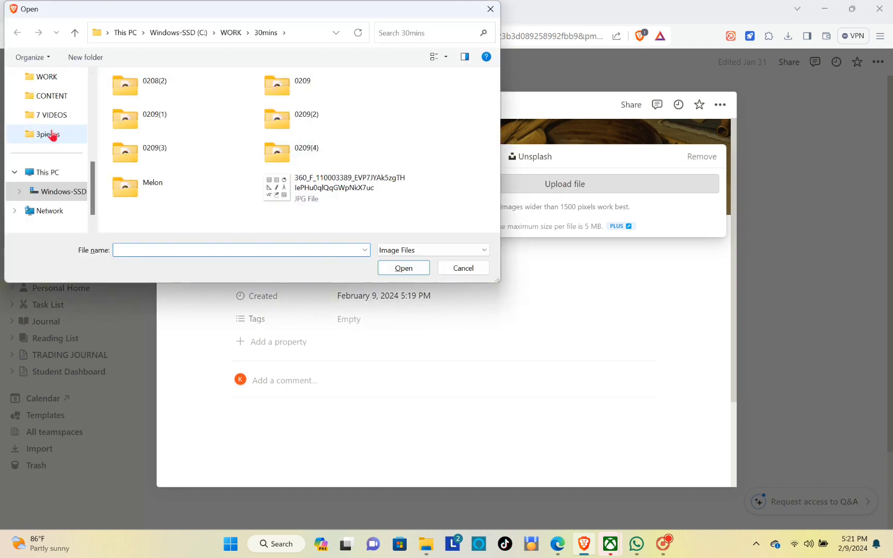
scroll(43, 144, up, 2)
scroll(44, 147, down, 3)
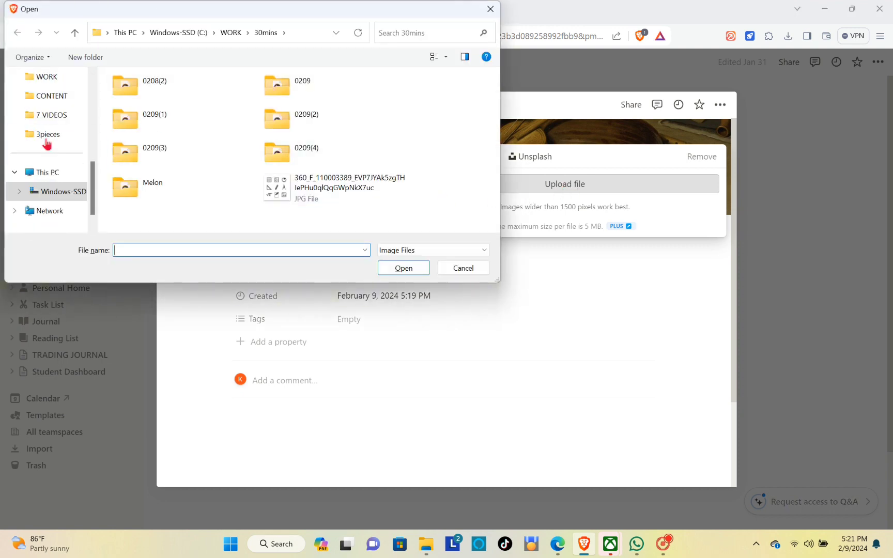
click(49, 82)
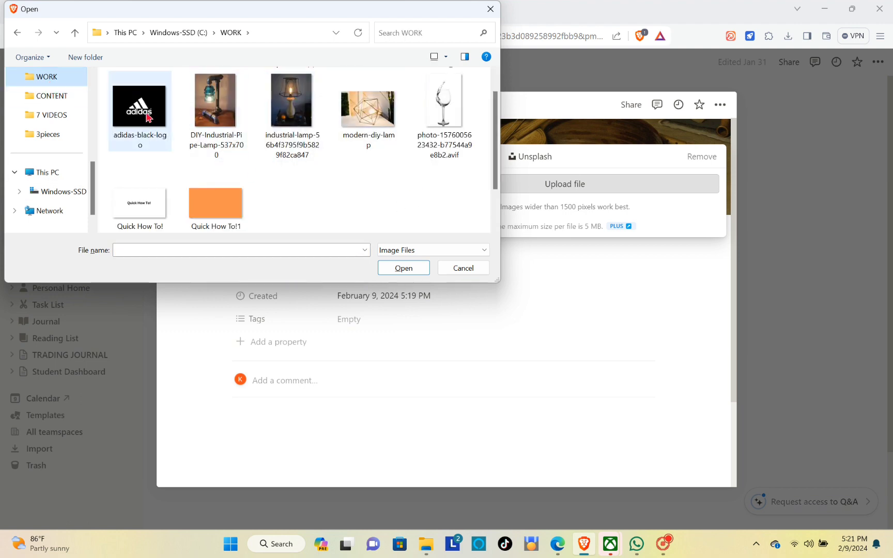
scroll(153, 146, up, 1)
scroll(52, 124, up, 2)
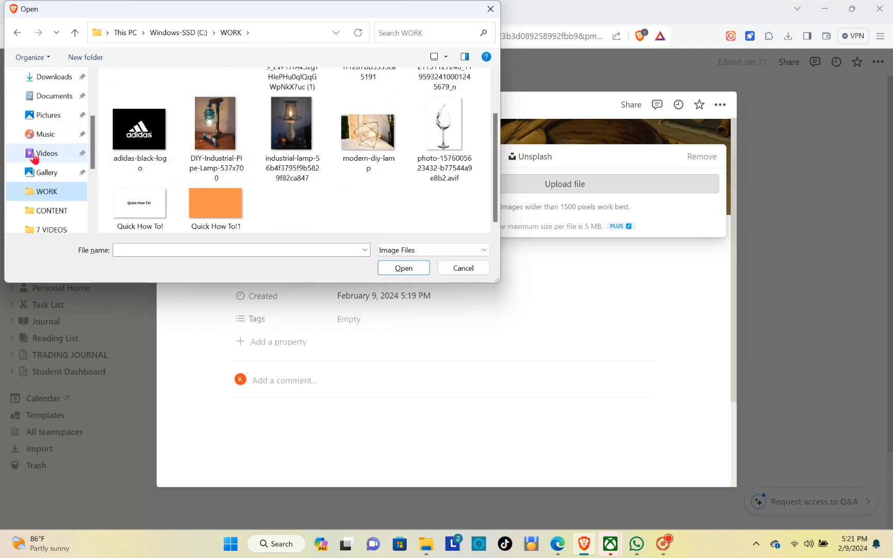
Upload the JPG of math tools, 360_F_110003389_EVP7JYAk5zgTHlePHu0qlQqGWpNkX7uc, from the WORK folder's 30mins subfolder as the Math page's cover.
scroll(37, 173, down, 2)
click(38, 173)
scroll(146, 133, down, 1)
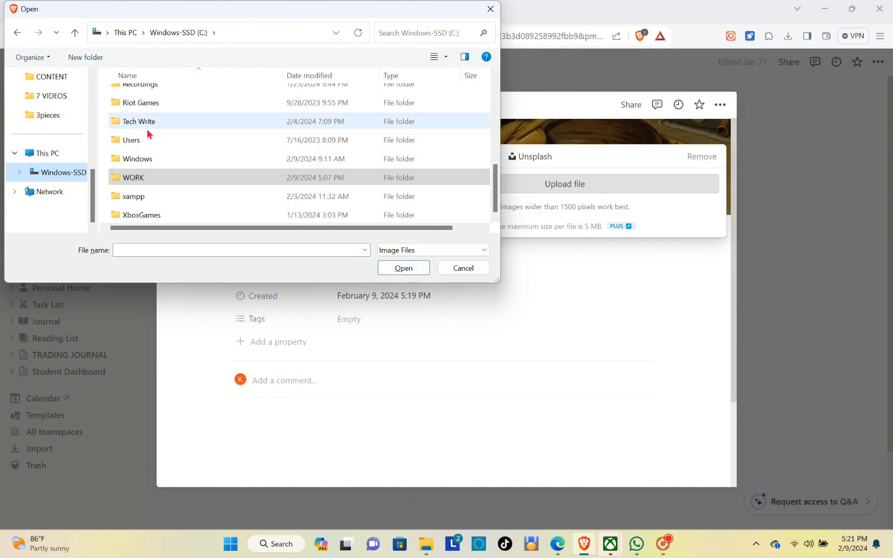
click(138, 179)
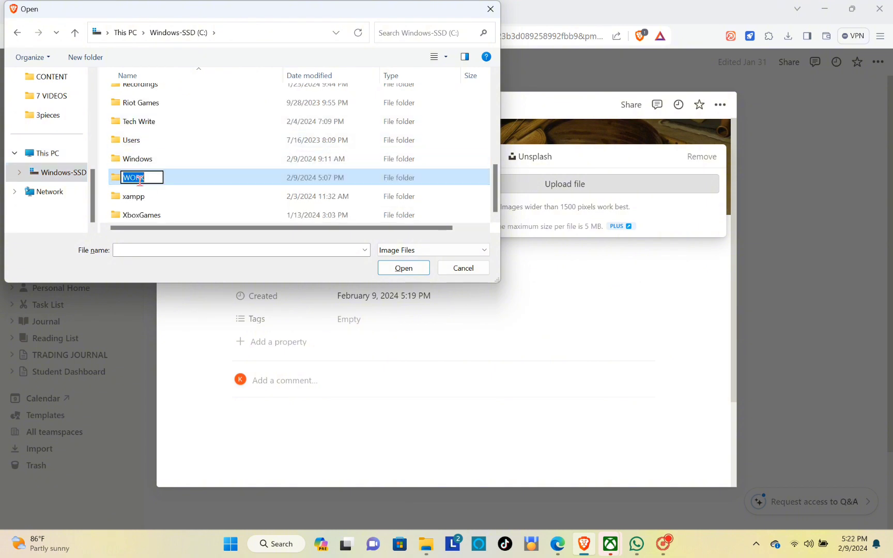
click(182, 178)
double_click(182, 177)
double_click(164, 111)
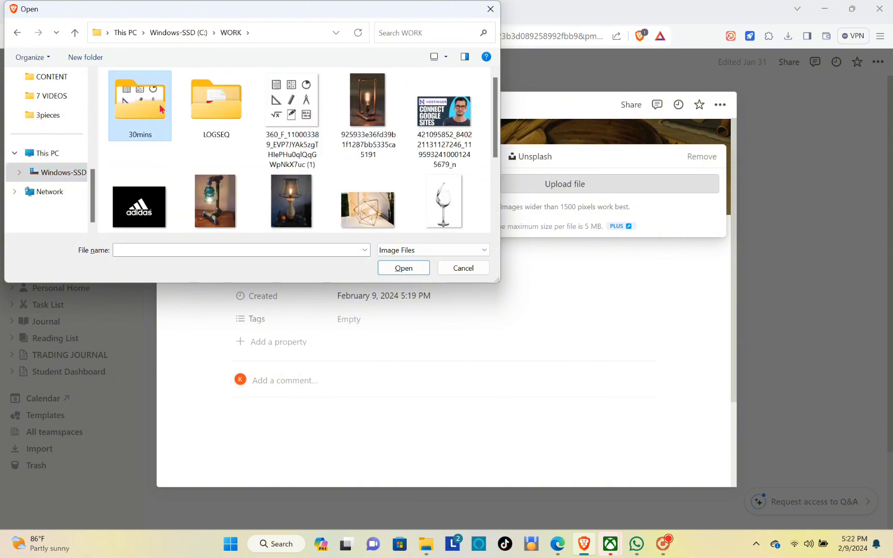
click(328, 182)
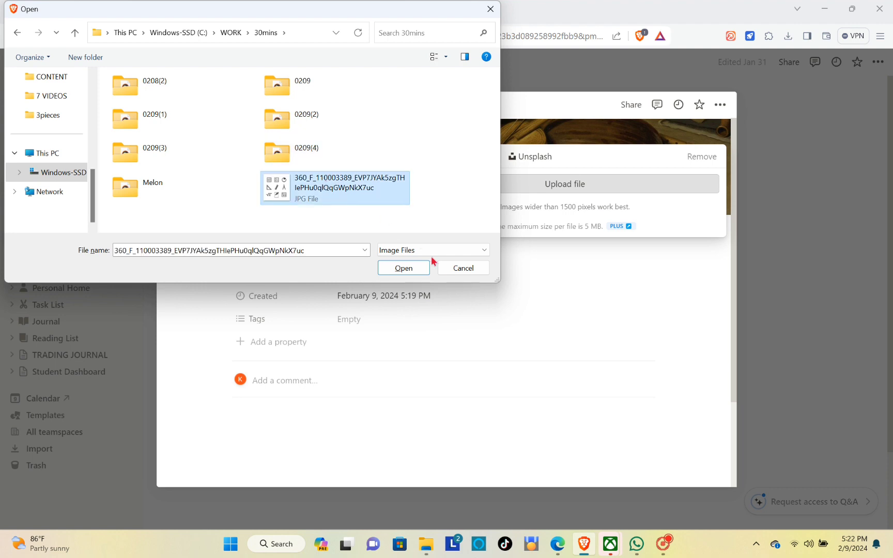
click(399, 268)
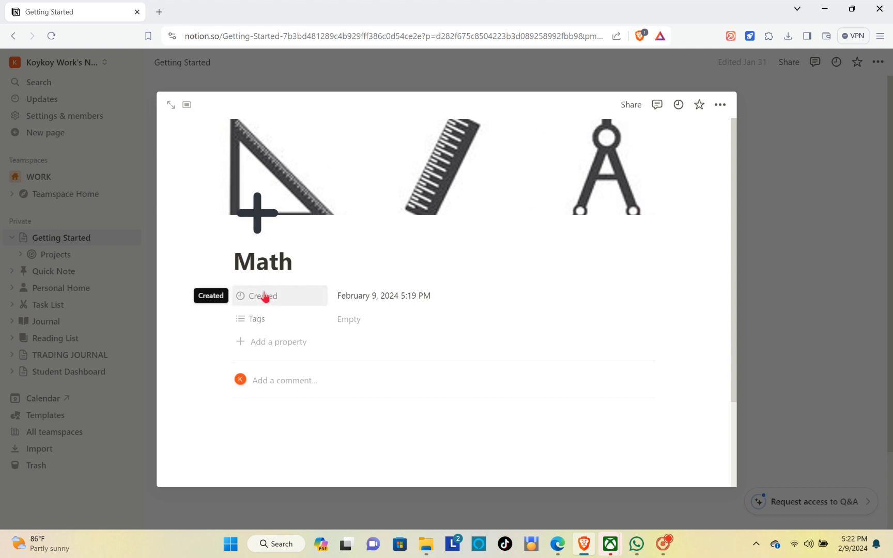
Delete the Tags and Created properties from the Math page.
click(255, 320)
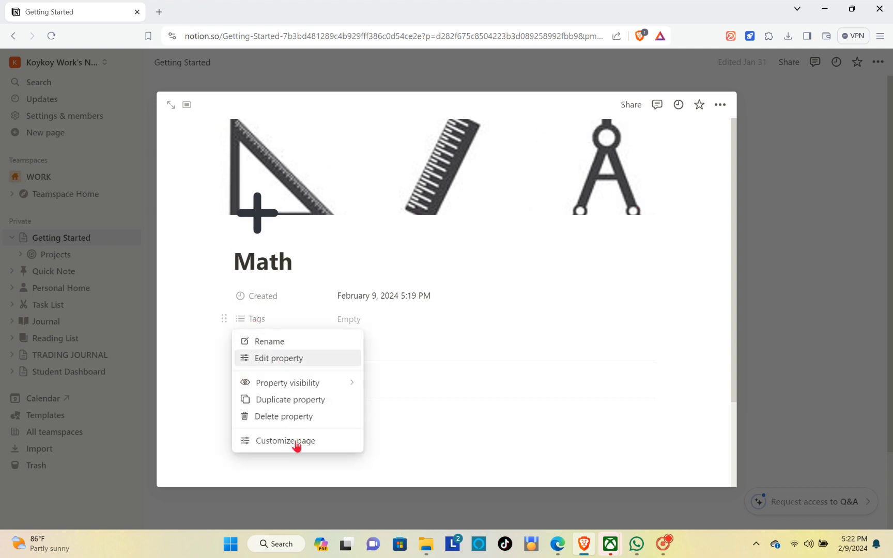
click(294, 417)
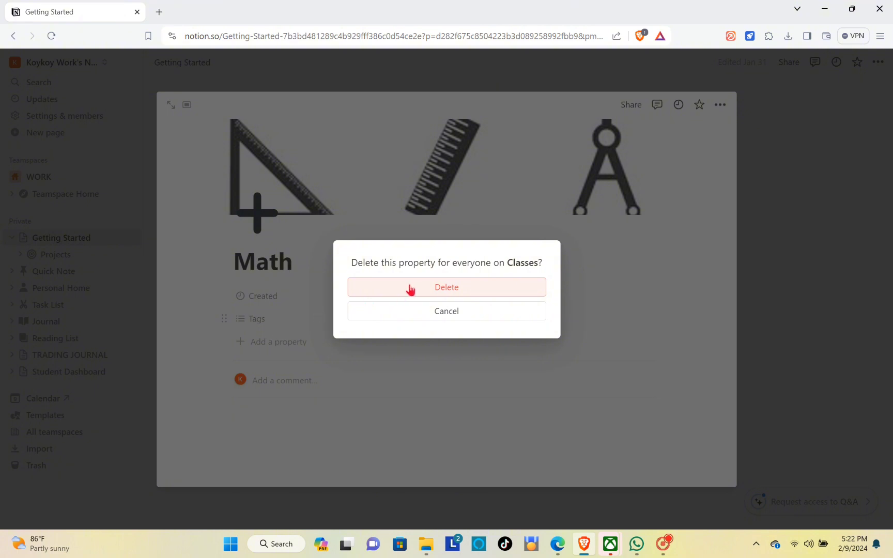
click(410, 287)
click(255, 295)
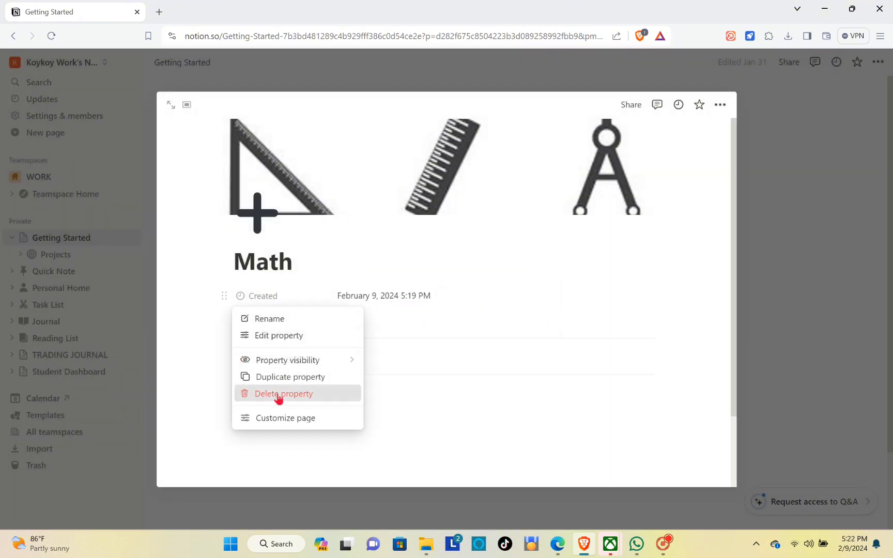
click(279, 394)
click(389, 286)
Add a text property named "Course Code" to the Math page.
click(269, 298)
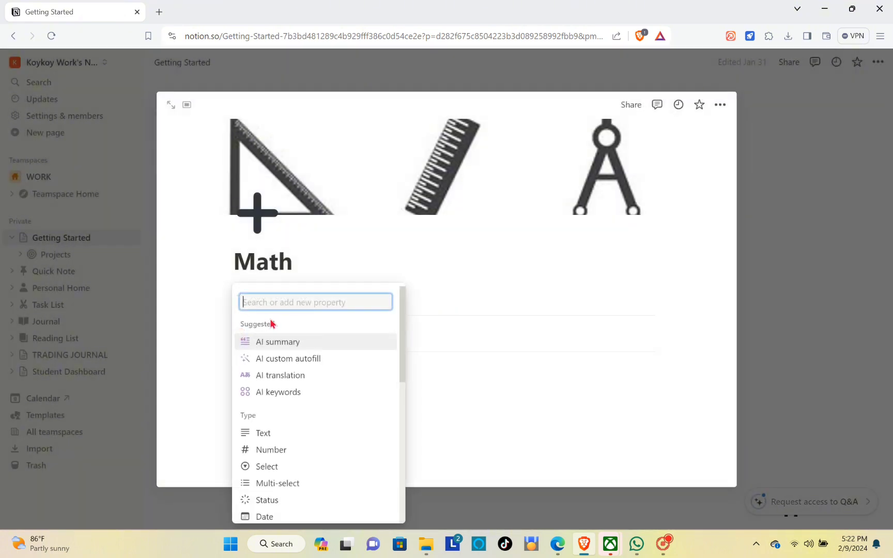
click(275, 432)
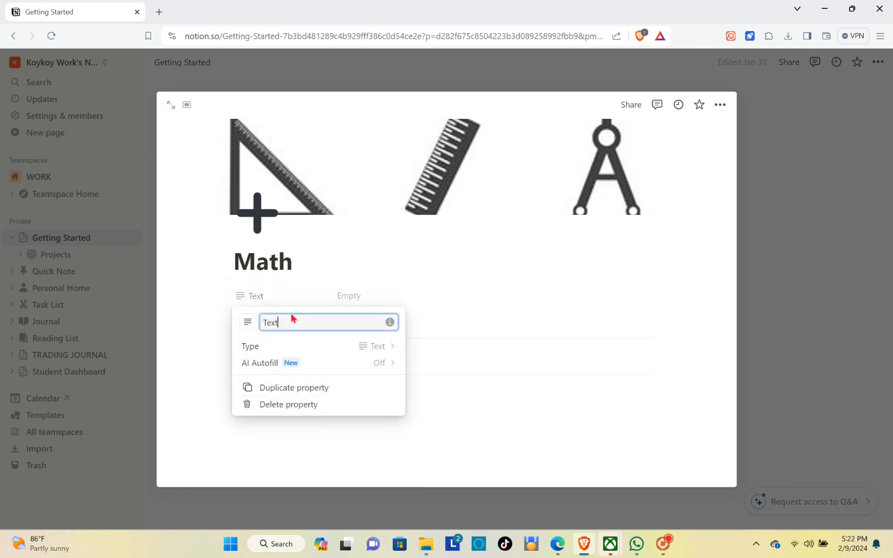
key(BackSpace)
key(BackSpace)
key(BackSpace)
key(BackSpace)
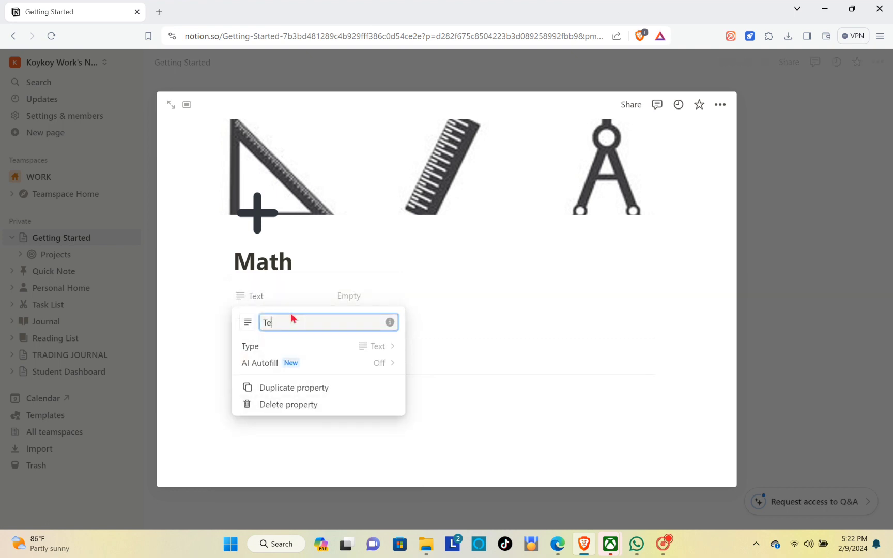
text(Course Code)
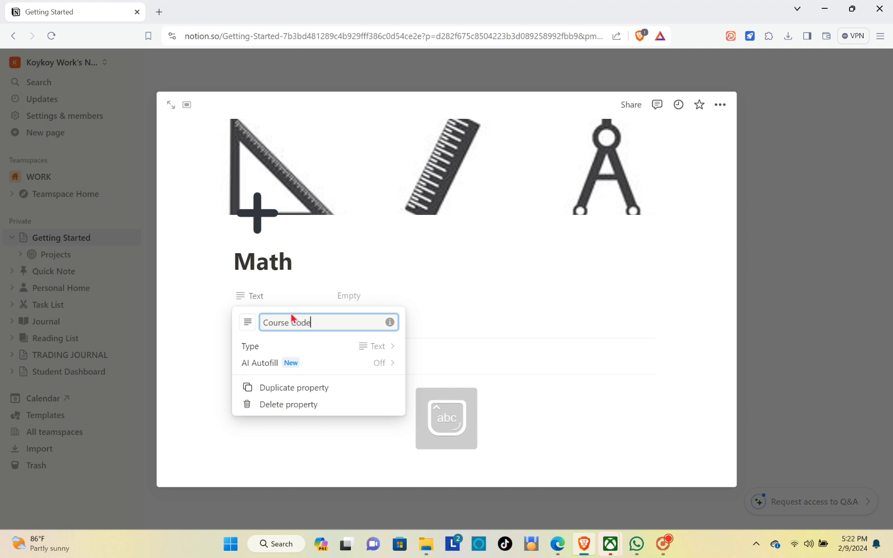
click(387, 287)
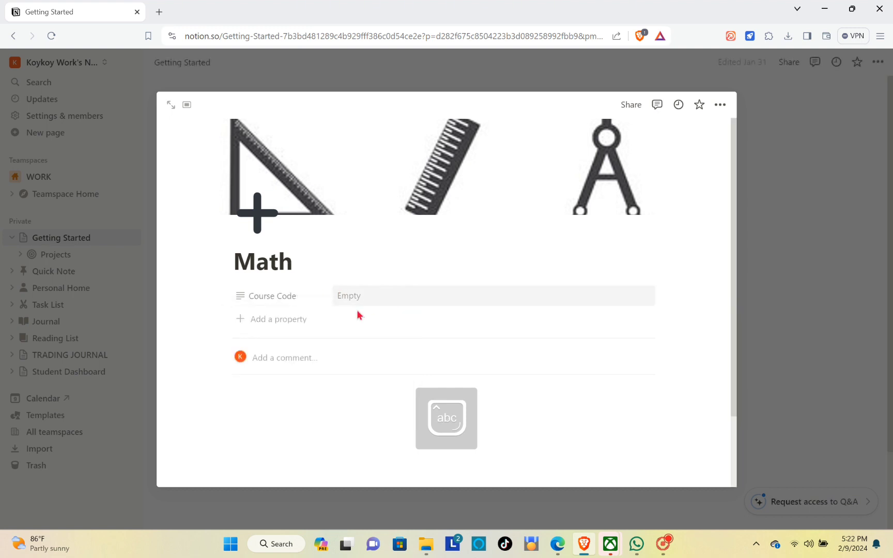
Add a second text property named "Name of the Professor" to the Math page.
click(289, 319)
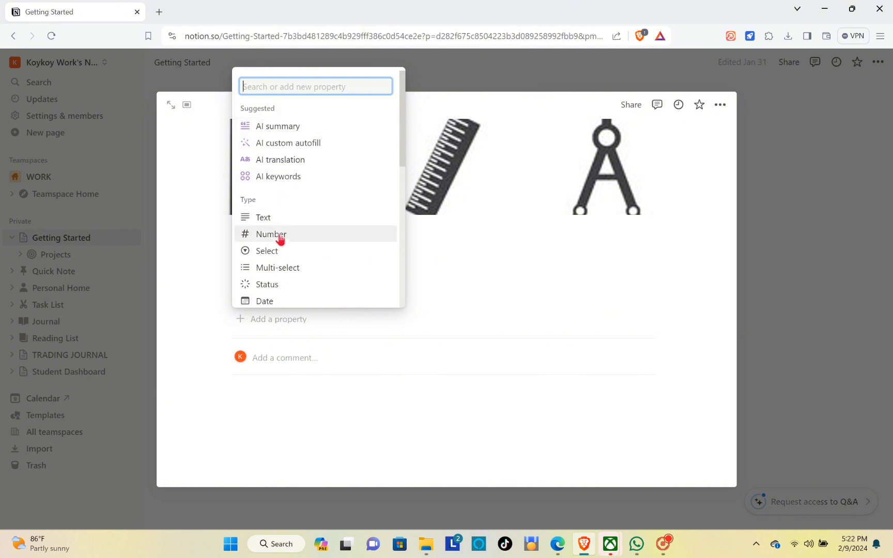
click(272, 217)
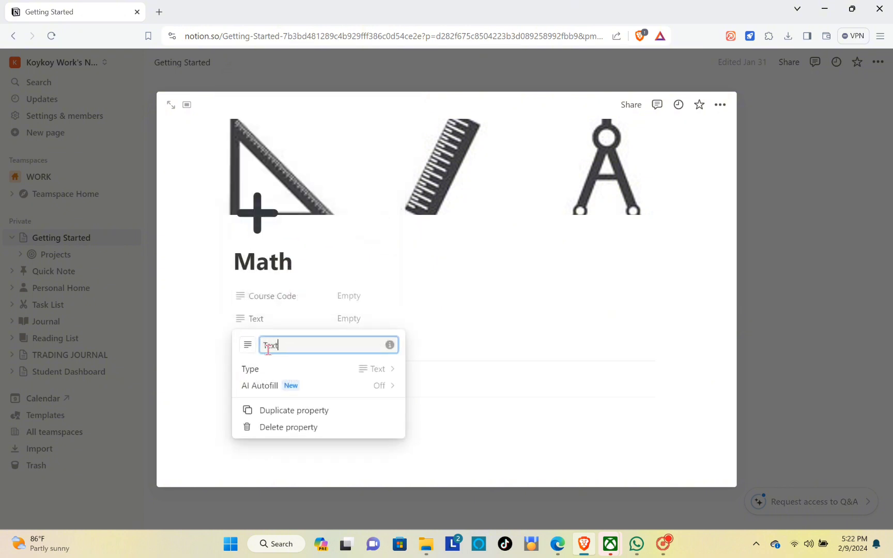
key(BackSpace)
key(BackSpace)
key(BackSpace)
key(BackSpace)
text(Name of the Proffeso)
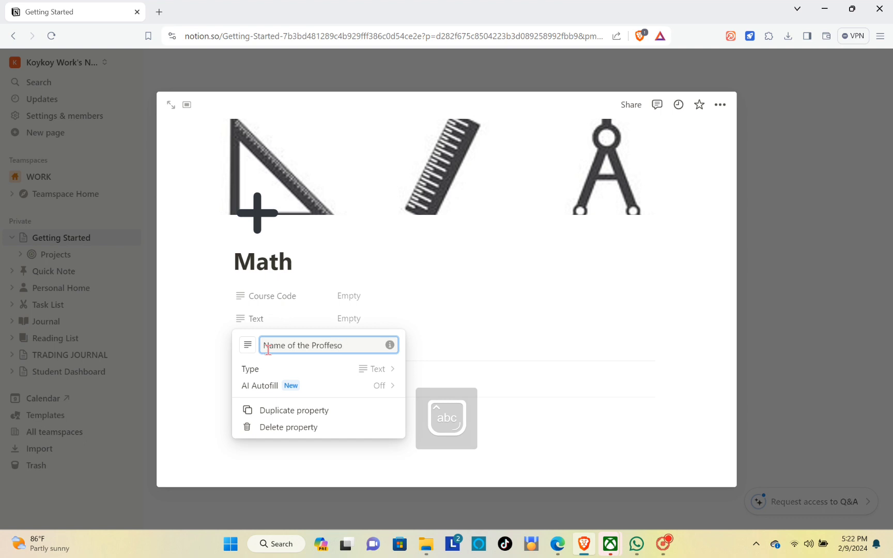
key(BackSpace)
key(BackSpace)
key(BackSpace)
key(BackSpace)
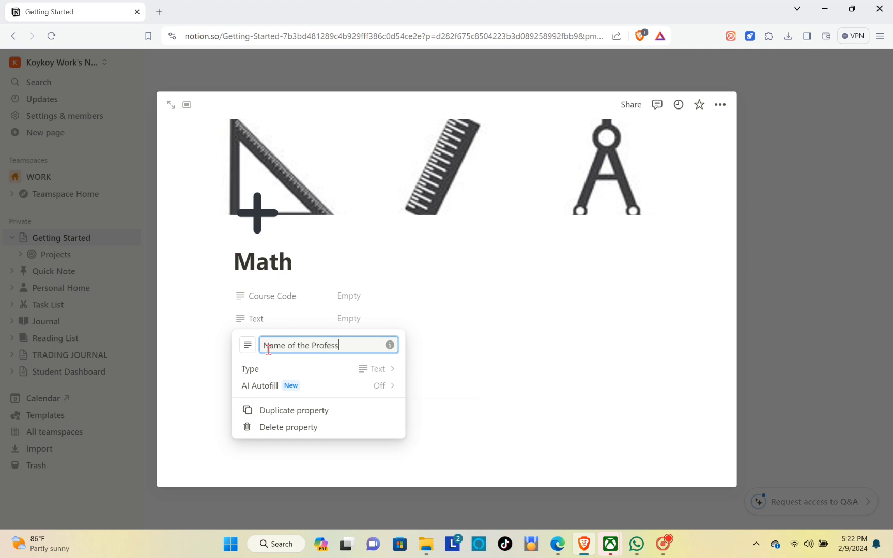
click(456, 303)
Add a Files & media property named "Syllabus" to the Math page, filtering the property types by "fil".
click(257, 343)
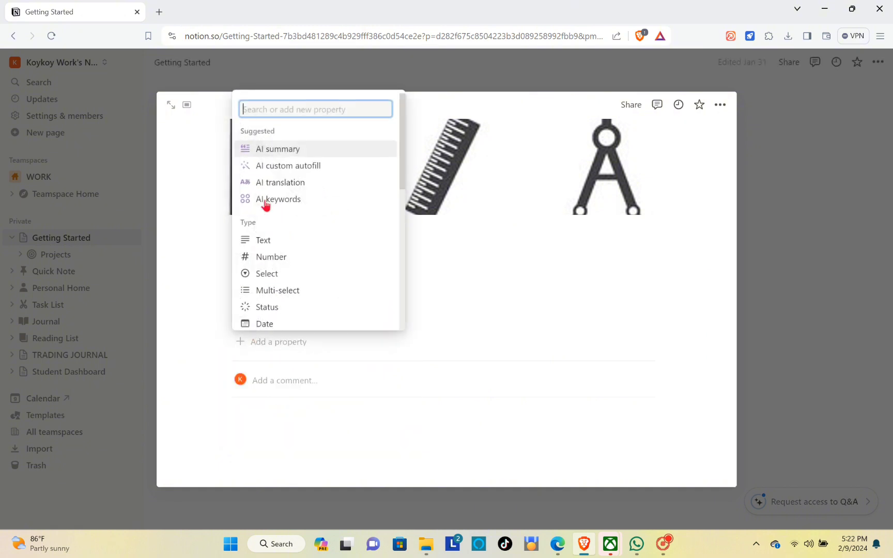
text(fil)
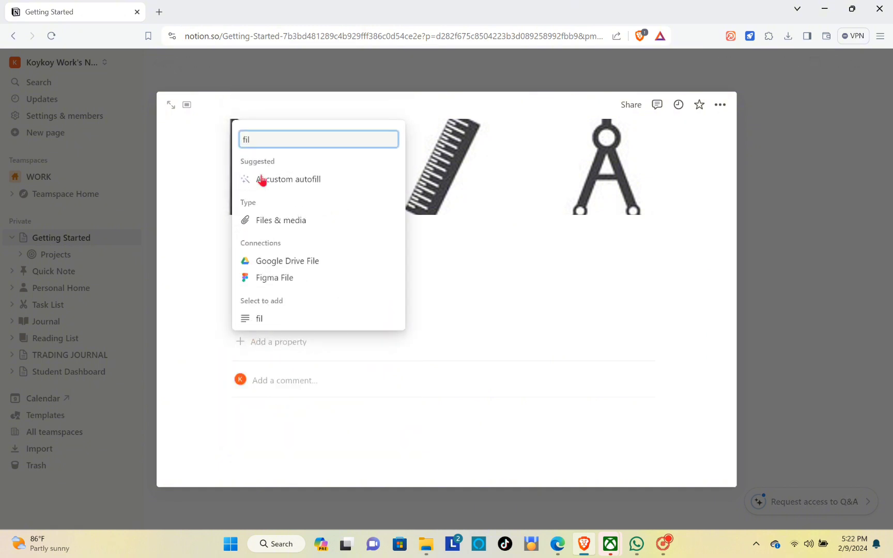
click(304, 224)
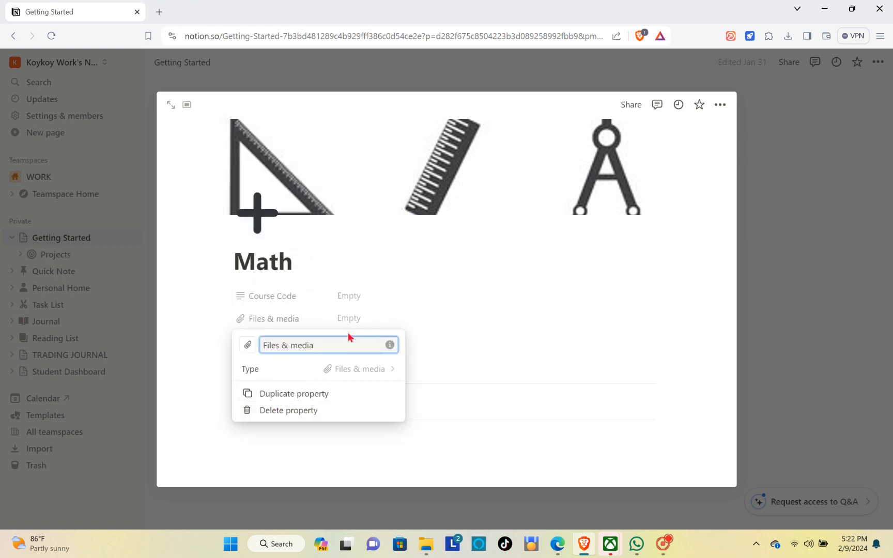
key(BackSpace)
key(BackSpace)
key(BackSpace)
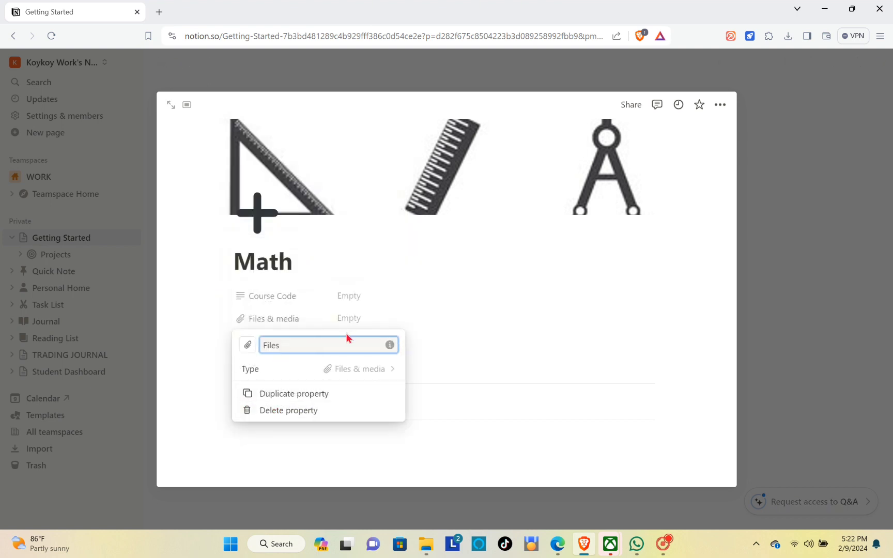
key(BackSpace)
key(Caps_Lock)
text(Syllabus)
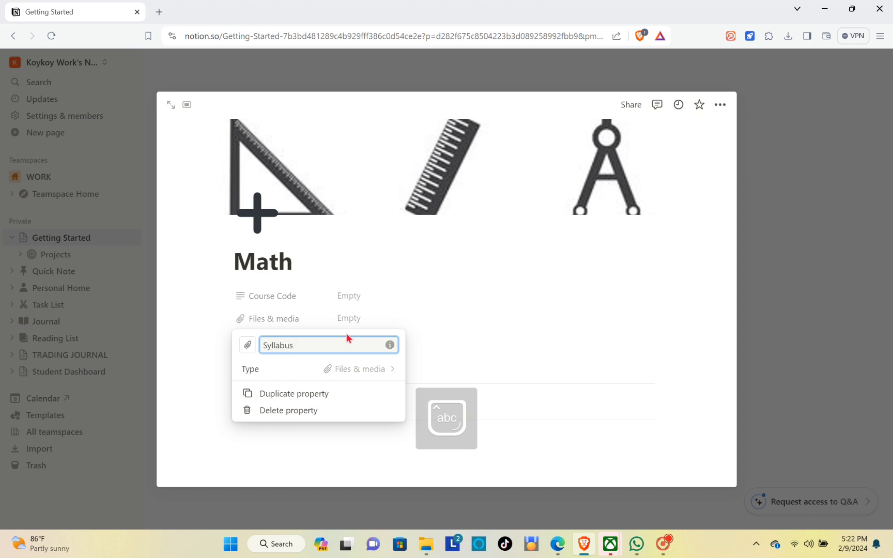
click(423, 349)
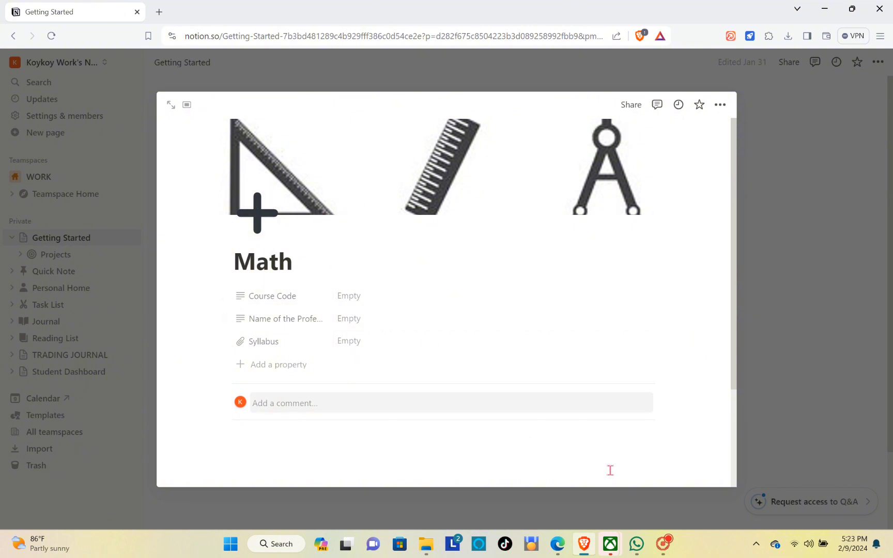
Close the Math page and open the Student Dashboard page.
mouse_move(575, 147)
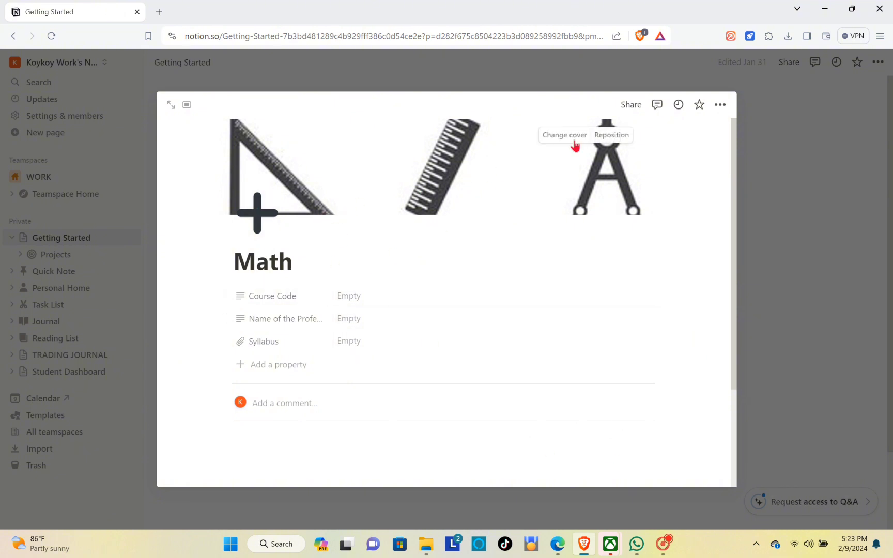
click(843, 176)
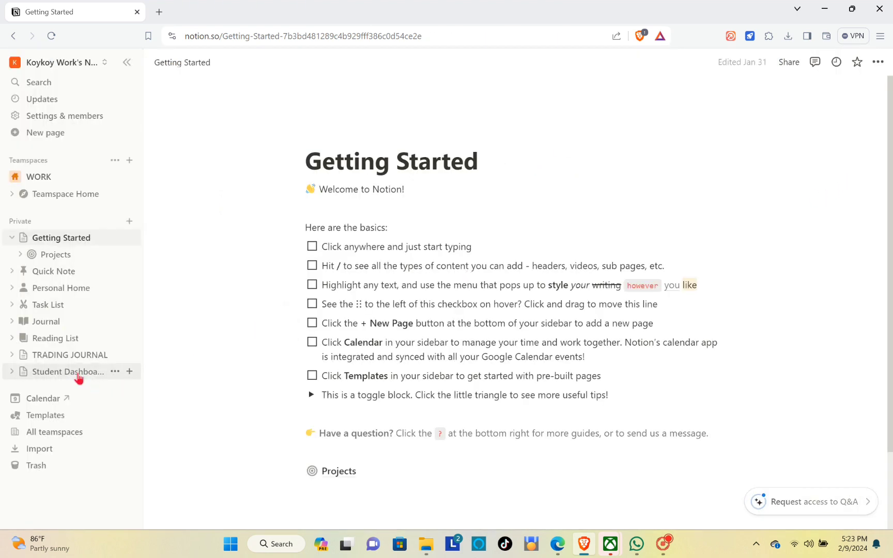
click(78, 375)
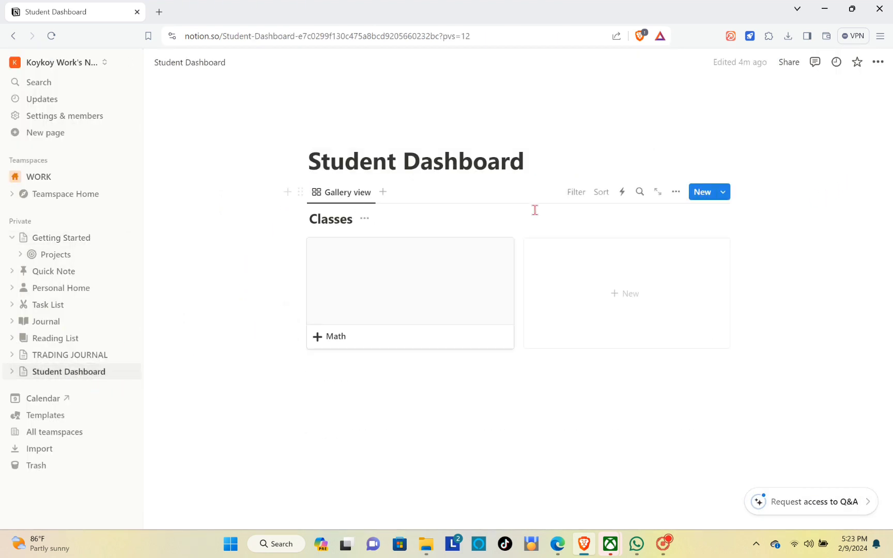
Set the card preview in the Classes gallery's layout to Page cover.
click(672, 192)
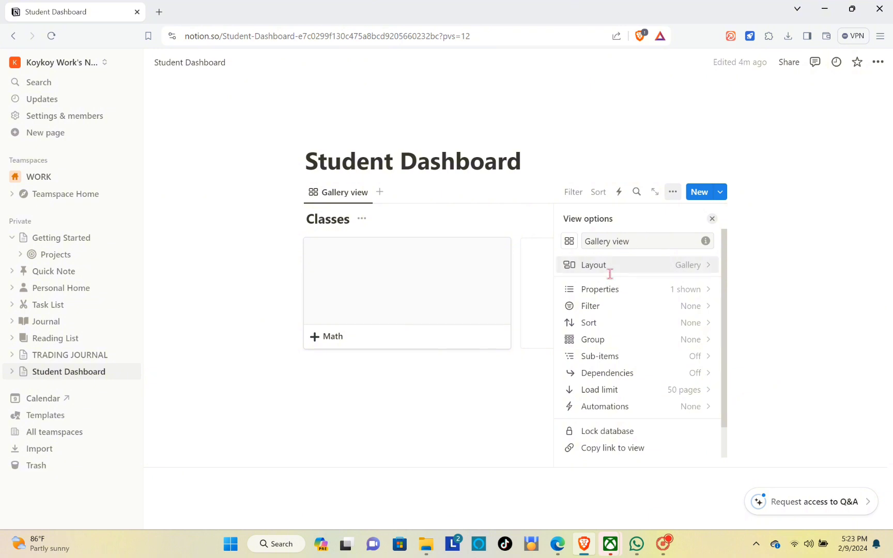
click(642, 269)
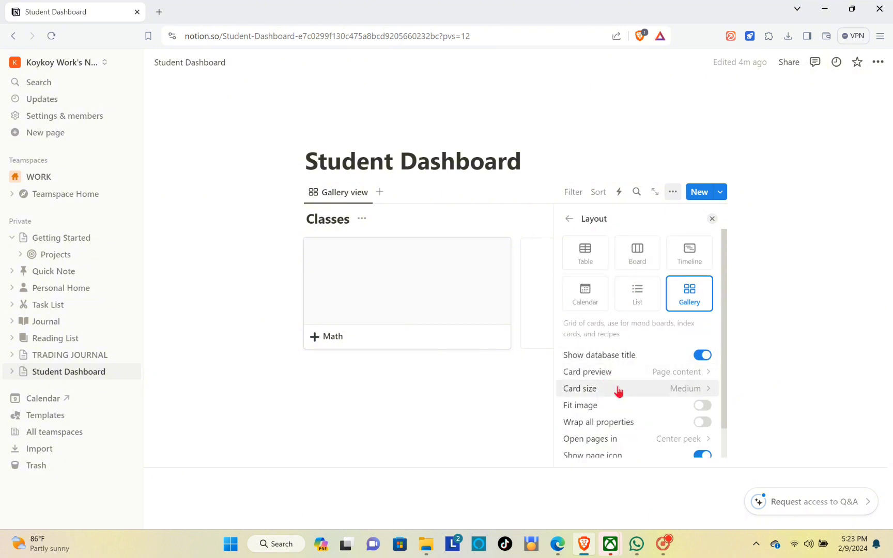
click(659, 378)
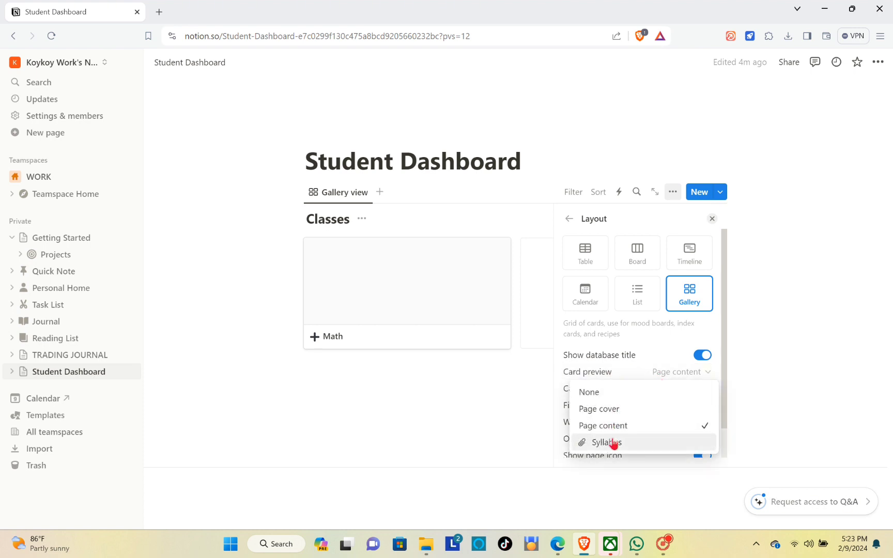
click(612, 411)
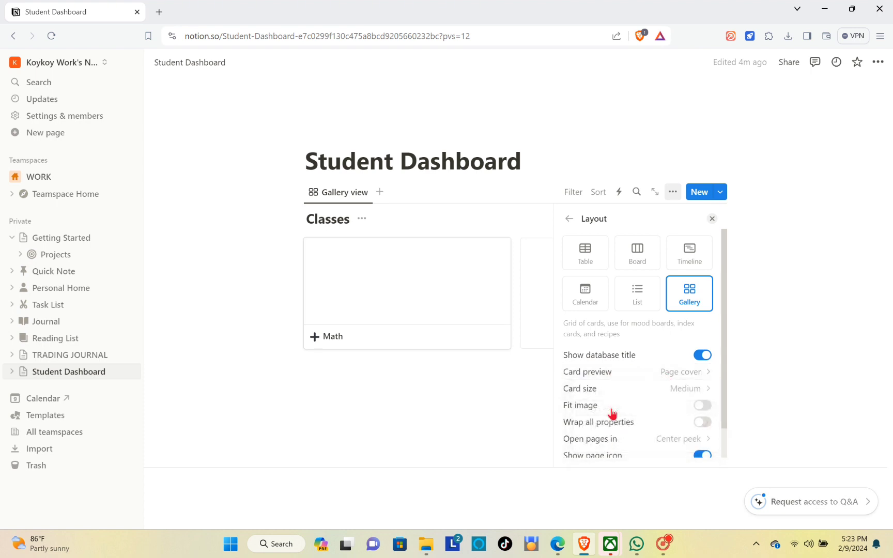
click(483, 392)
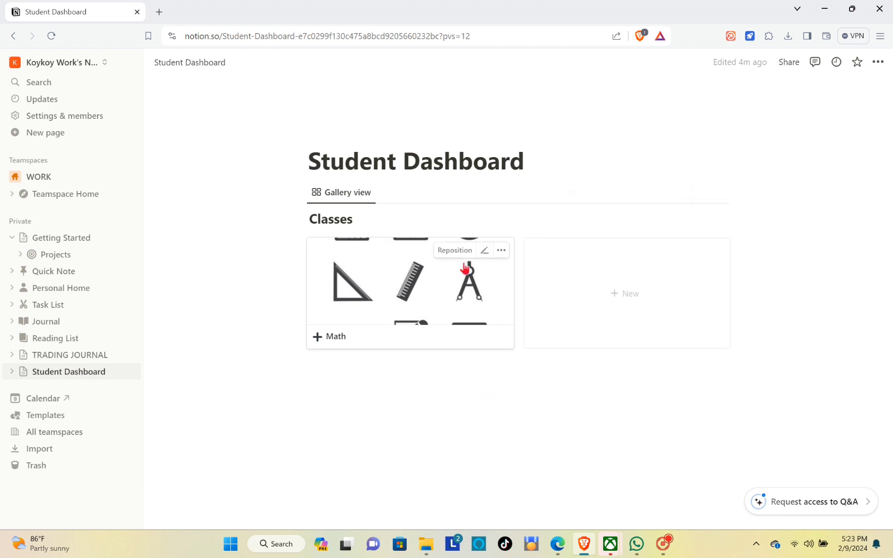
Open the Math page from its gallery card to review its cover and properties, and close it.
click(399, 281)
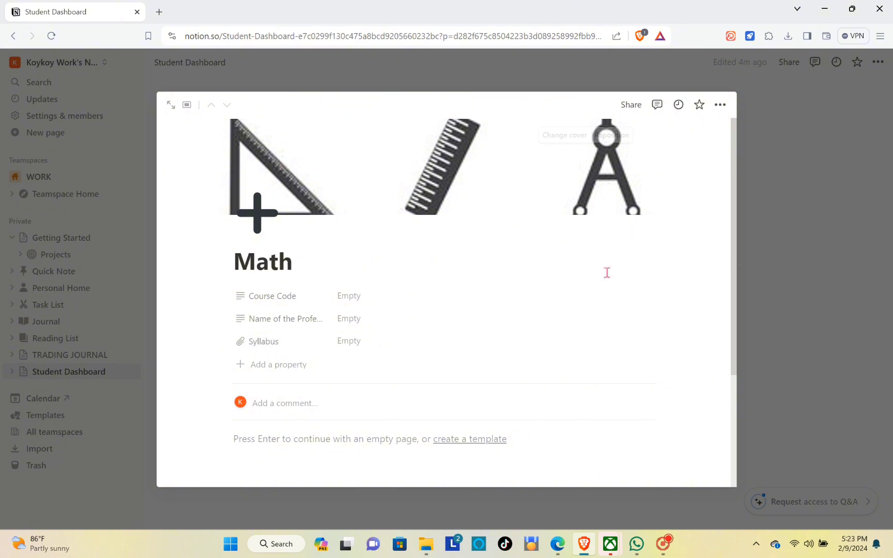
click(776, 258)
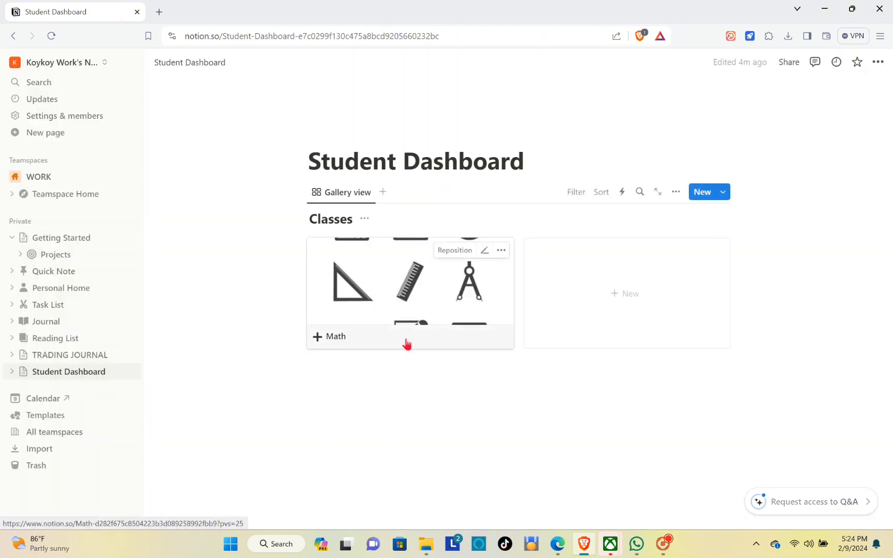
click(637, 435)
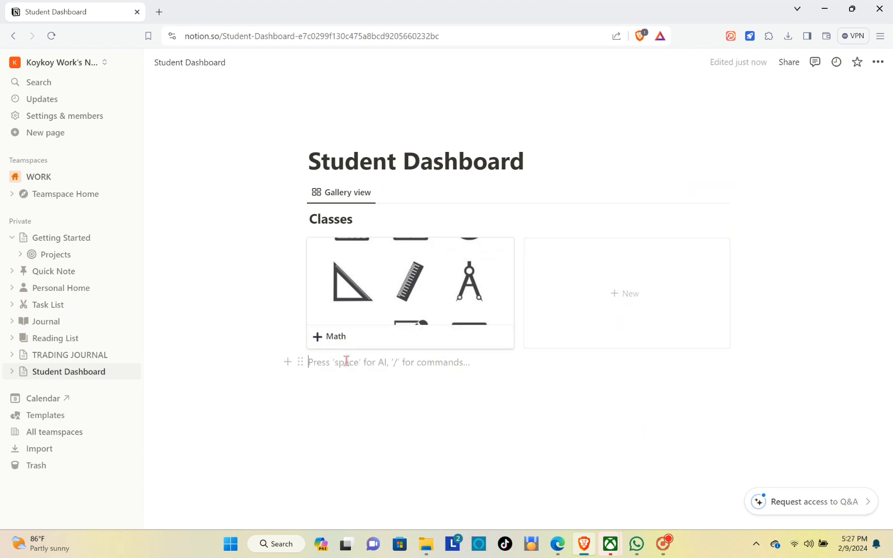
text(###)
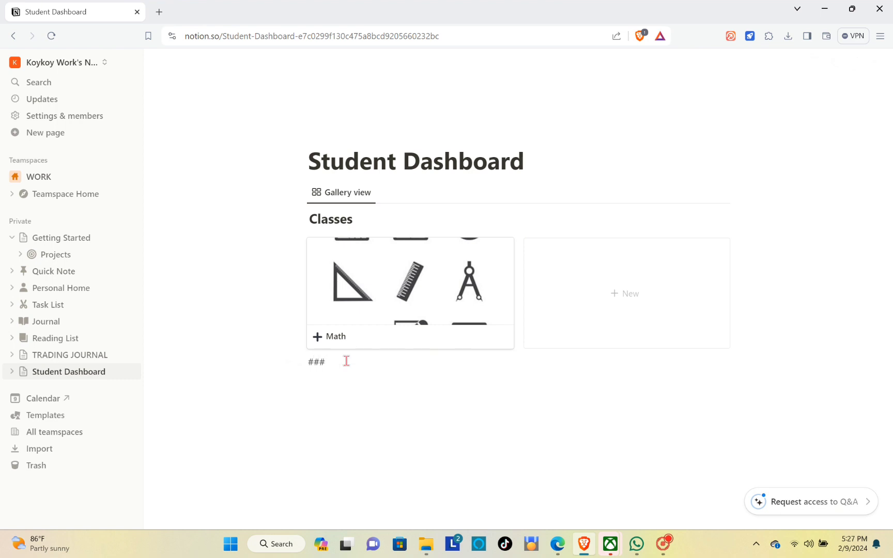
key(Return)
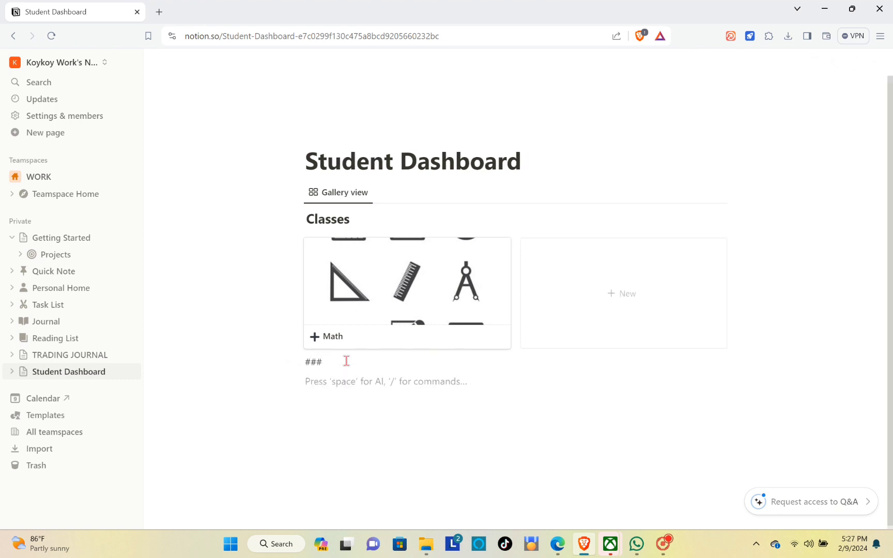
key(BackSpace)
key(BackSpace)
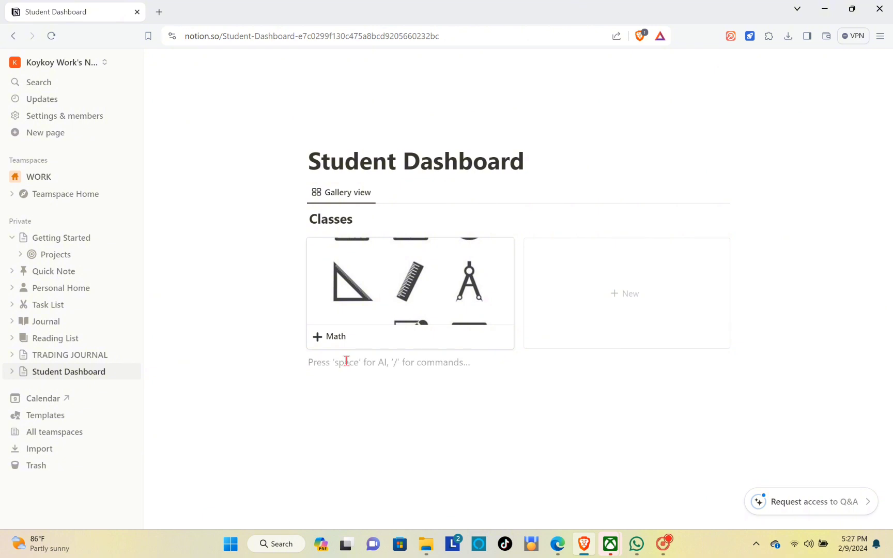
Leave blank lines below the Classes gallery and insert a calendar view there, using a new database as its data source.
key(Return)
key(Return)
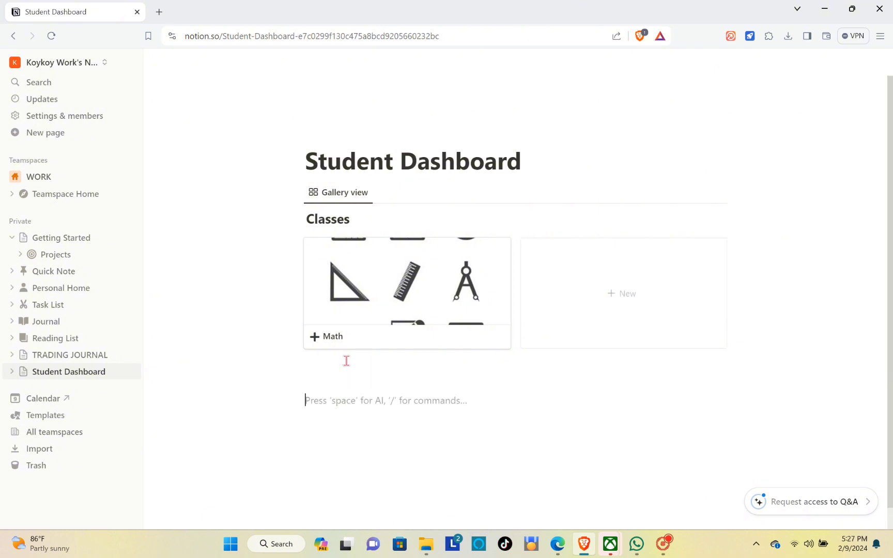
text(/)
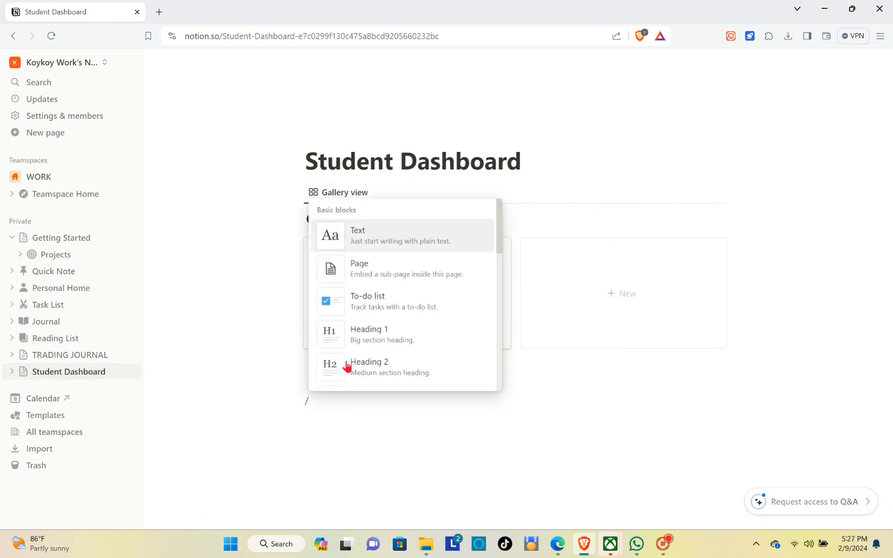
text(ca)
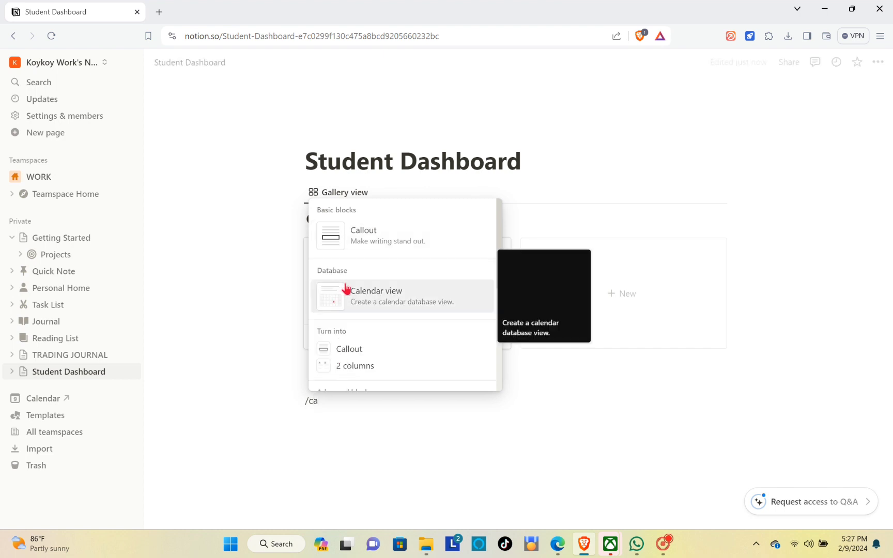
click(387, 304)
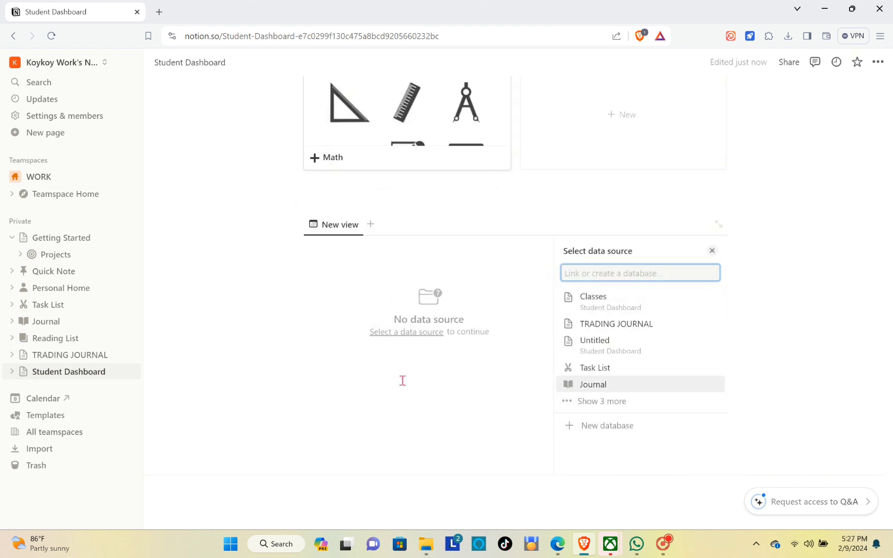
click(609, 430)
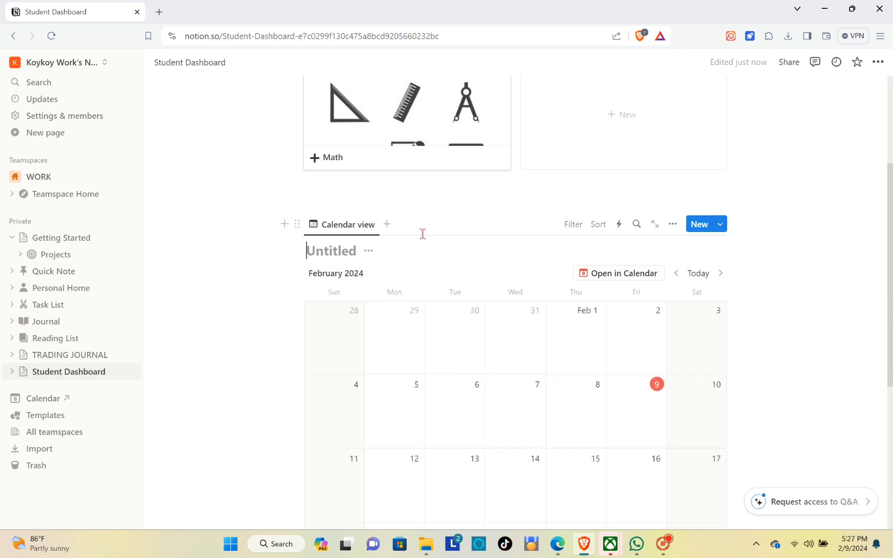
Title the new calendar database "Assignments" and hide its database title.
click(331, 254)
text(As)
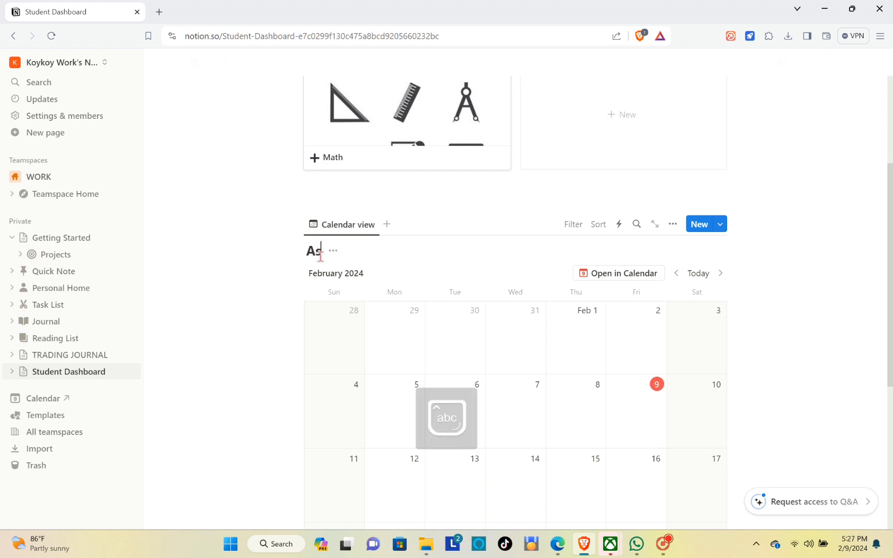
text(signments)
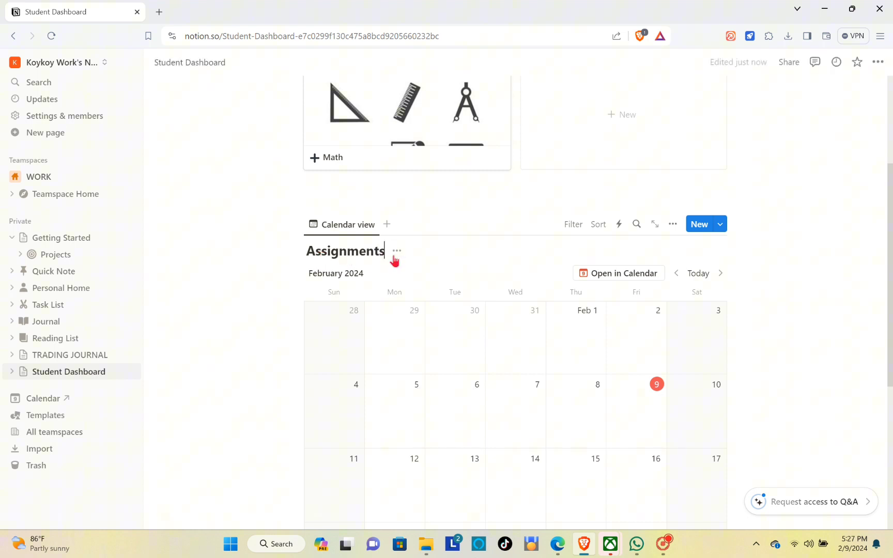
click(397, 252)
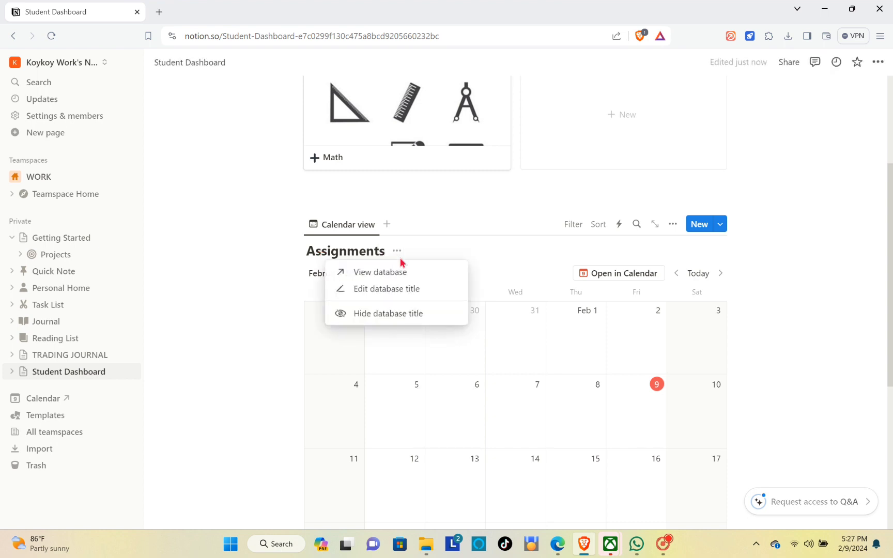
click(400, 314)
Rename the new database view to "Calendar" and close its view options.
click(365, 225)
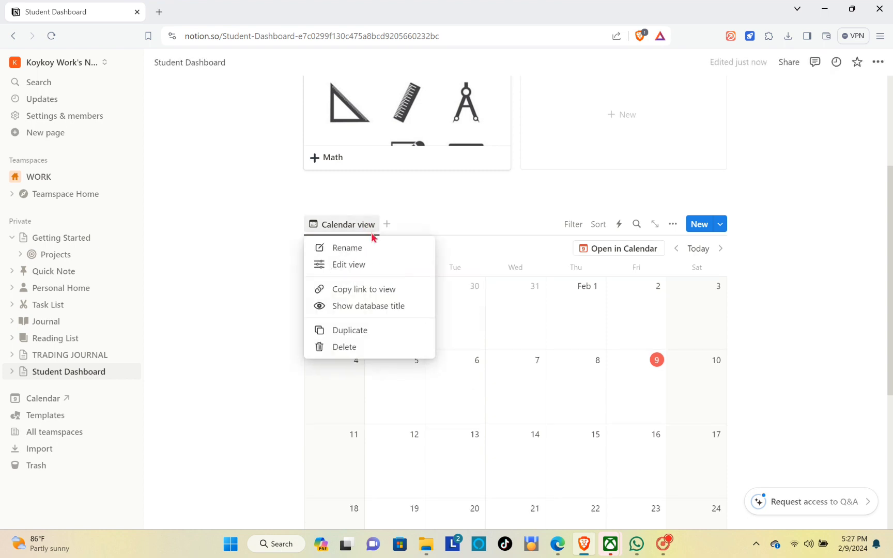
click(377, 258)
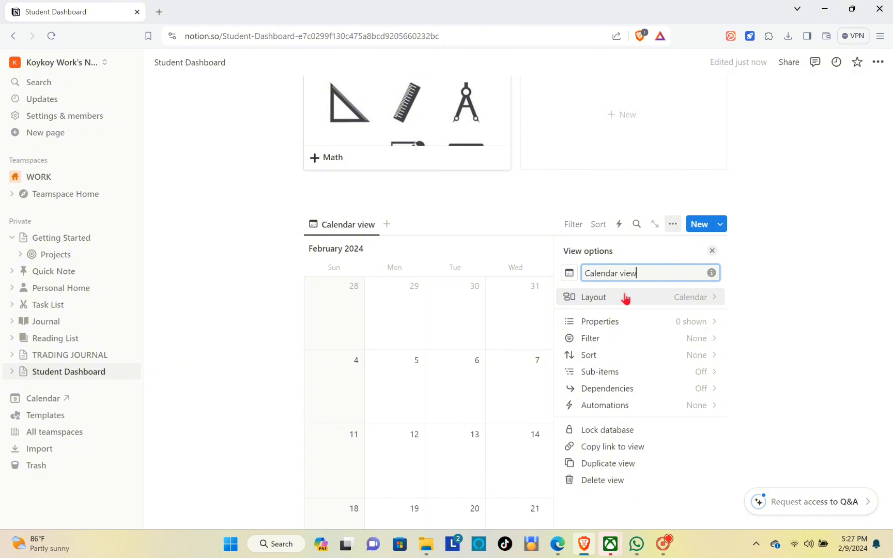
key(BackSpace)
key(BackSpace)
key(BackSpace)
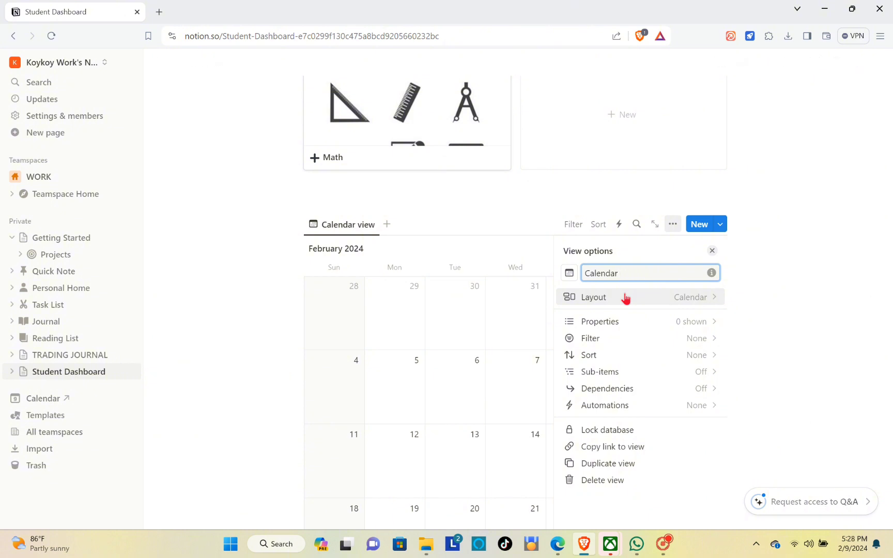
click(476, 250)
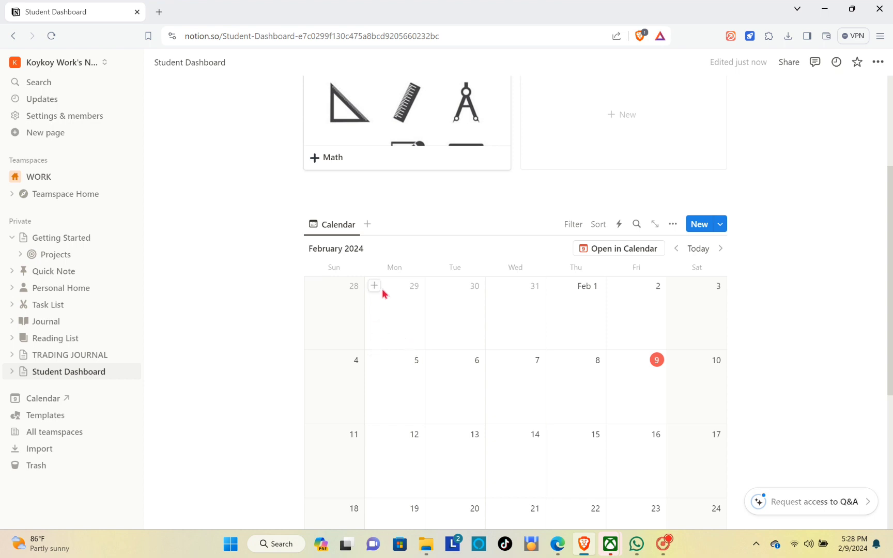
Add an untitled entry on February 5, 2024 in the calendar and close its page.
click(374, 359)
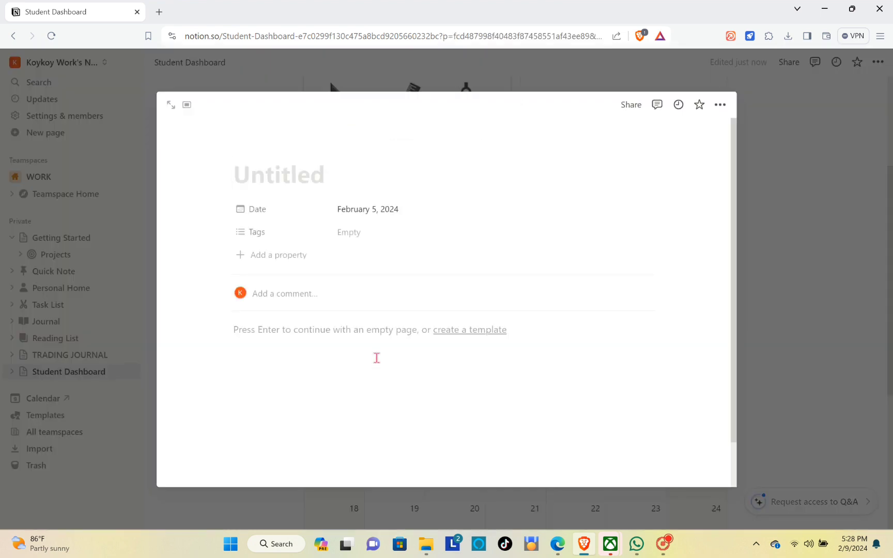
key(Escape)
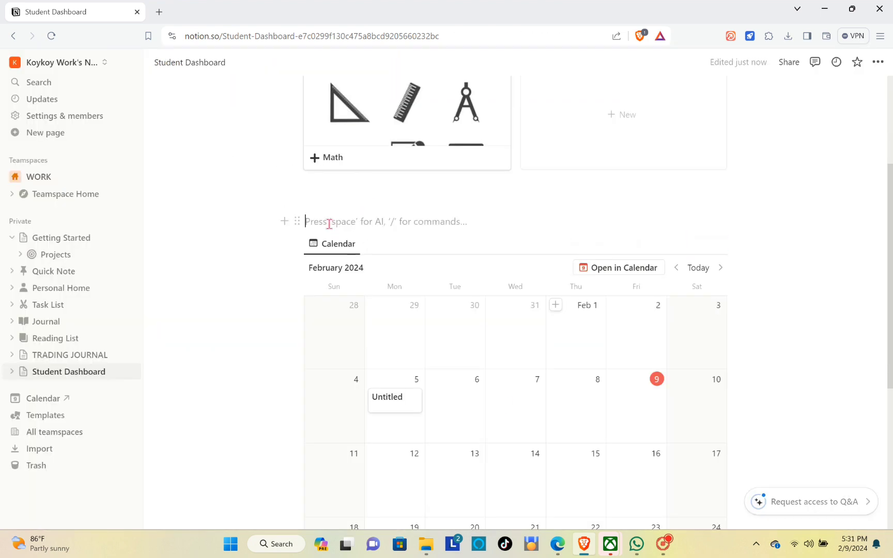
Enter the text "Assignments" on the empty line directly above the calendar.
text(Ass)
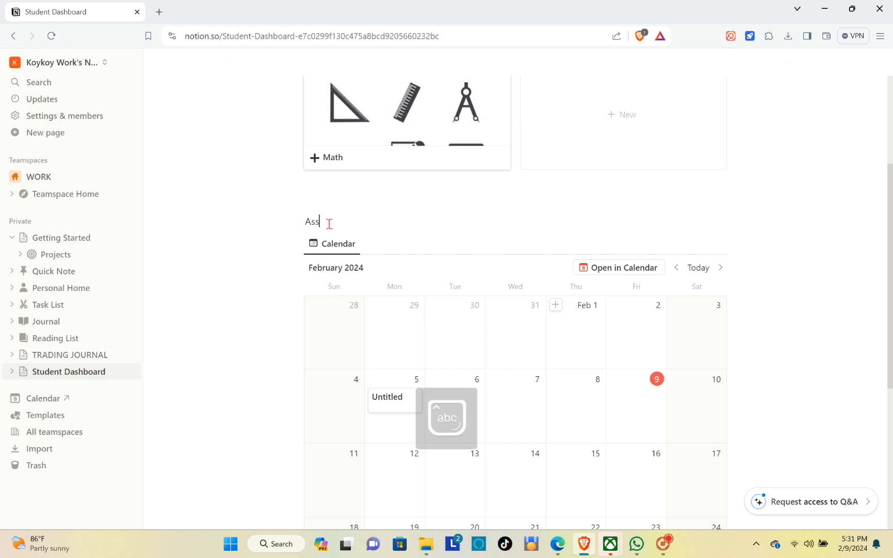
text(ignments)
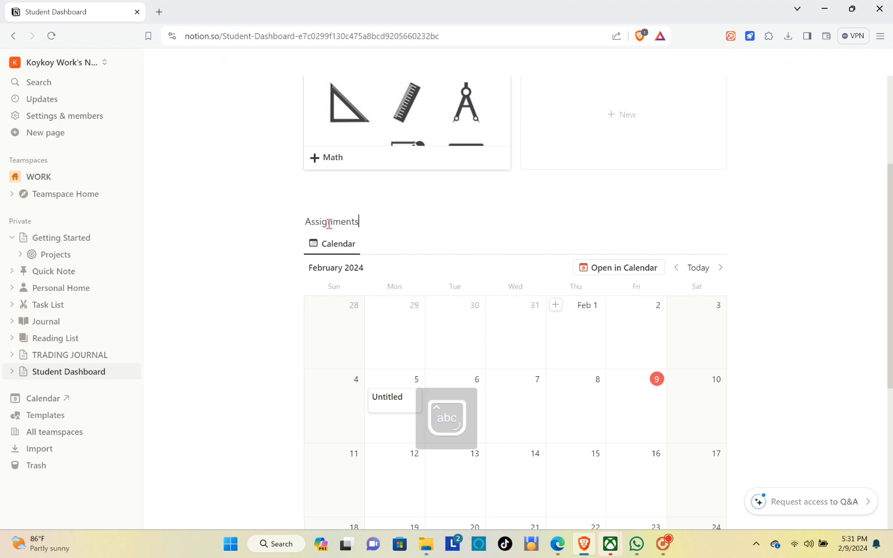
key(Return)
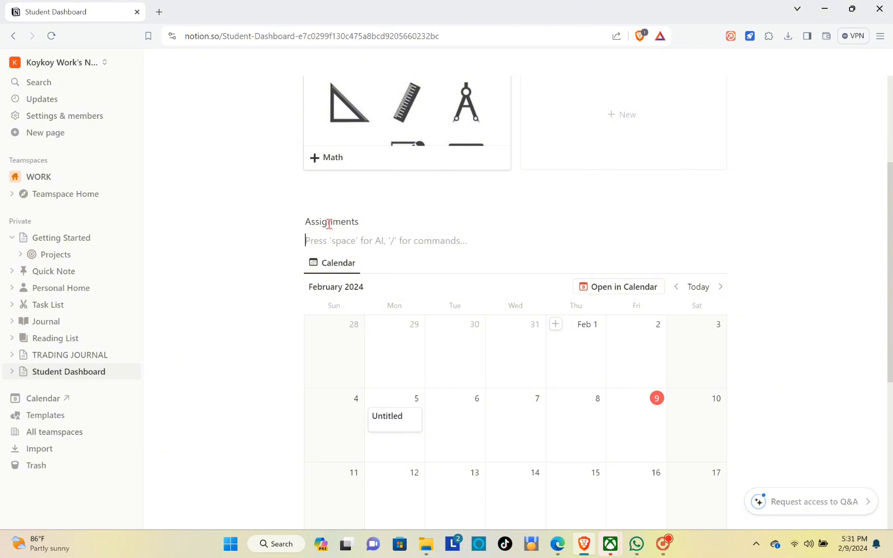
key(BackSpace)
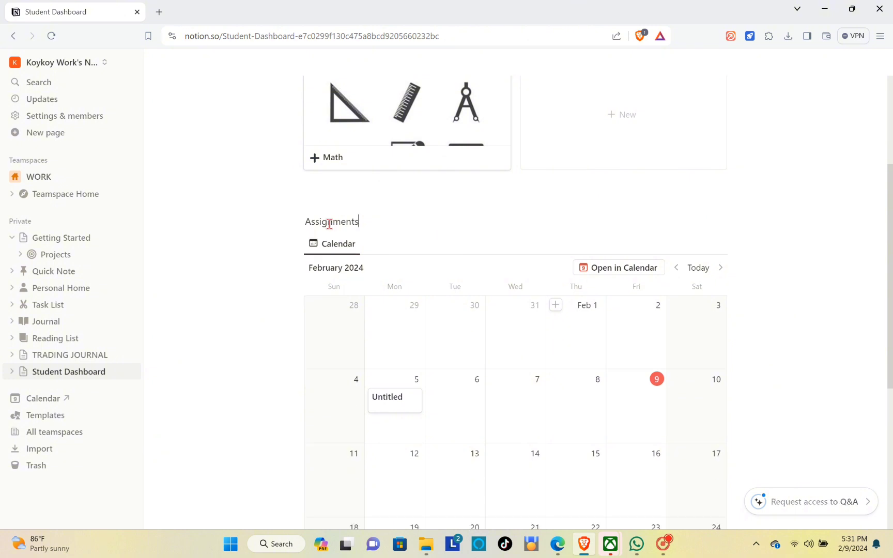
Open the untitled February 5 calendar entry and rename its Date property to "Deadline".
click(388, 404)
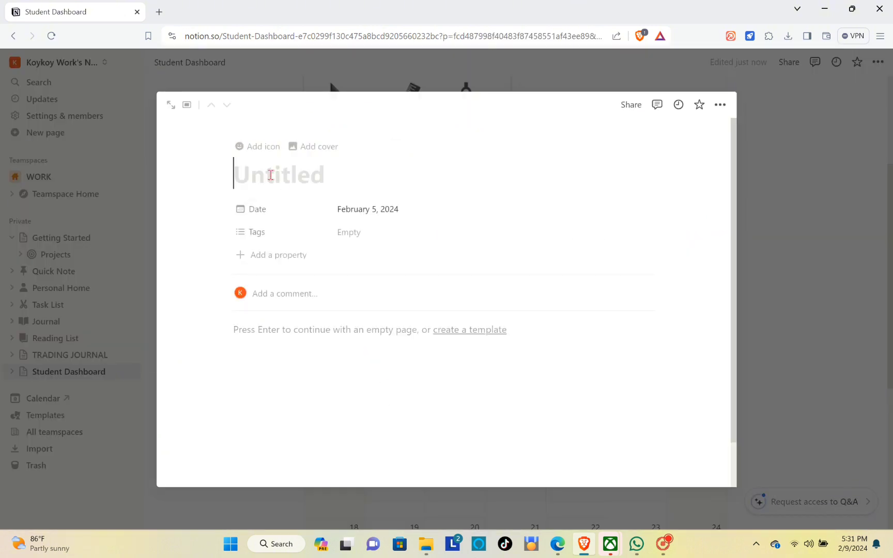
click(277, 215)
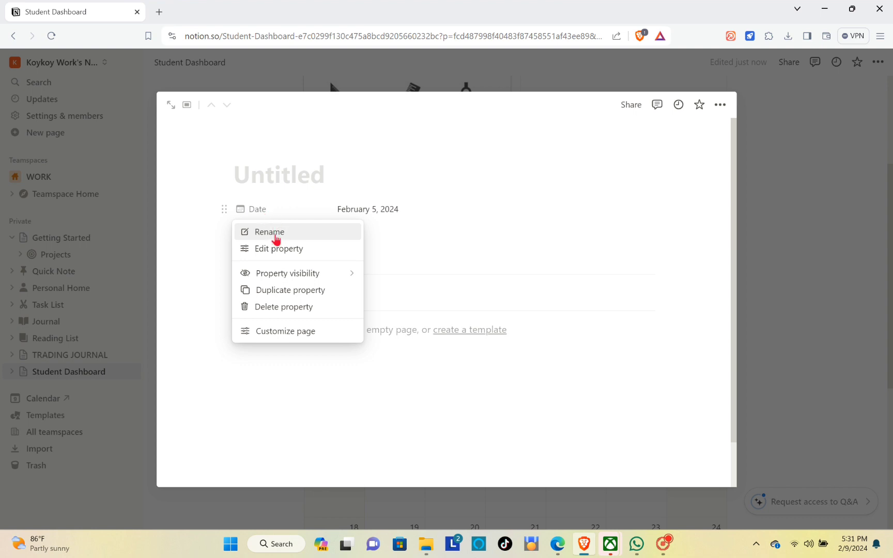
click(275, 237)
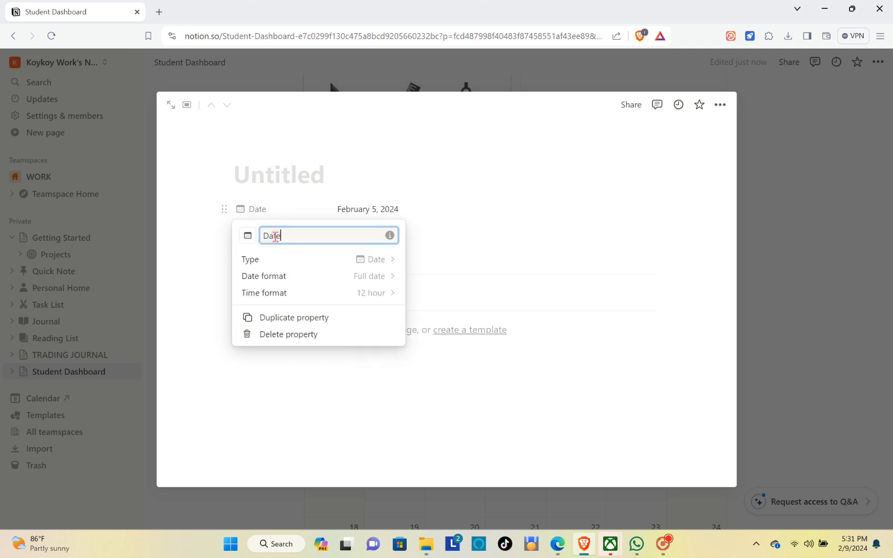
key(BackSpace)
key(BackSpace)
key(BackSpace)
key(BackSpace)
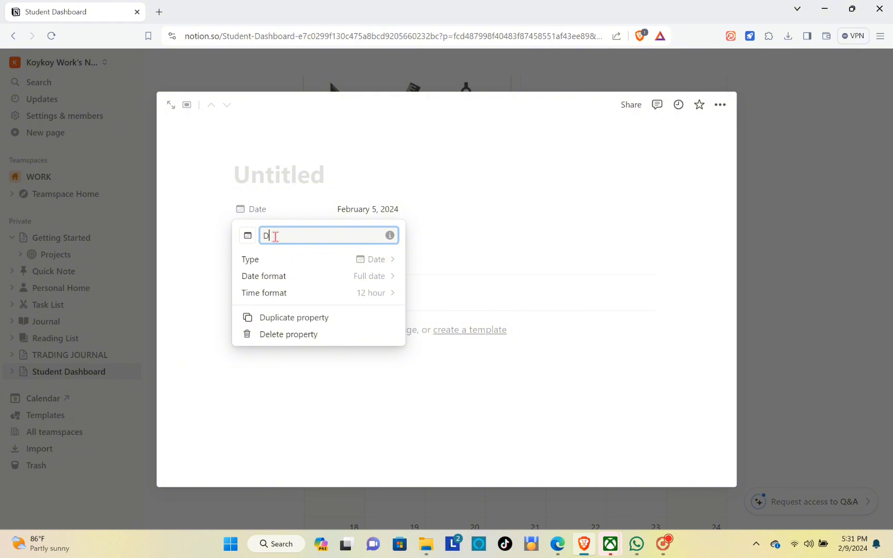
text(eadline)
click(438, 217)
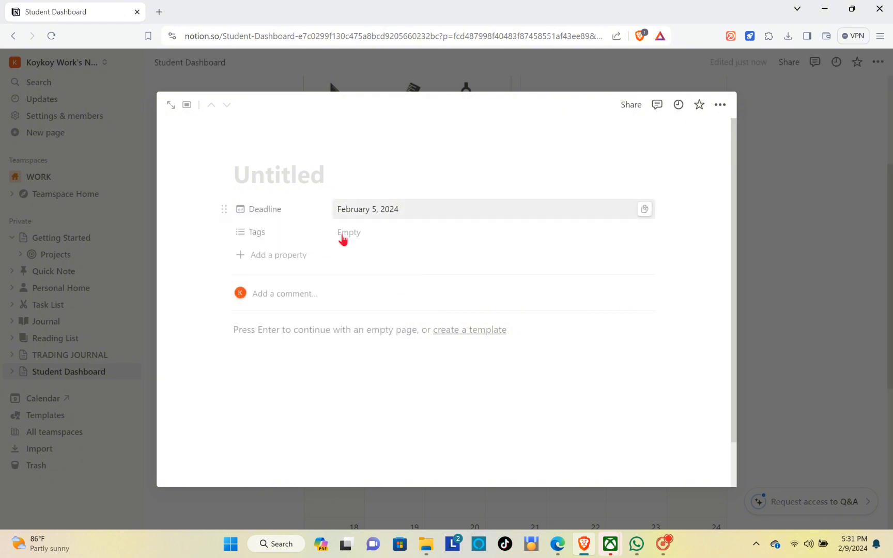
Delete the Tags property from the Assignments database.
click(277, 238)
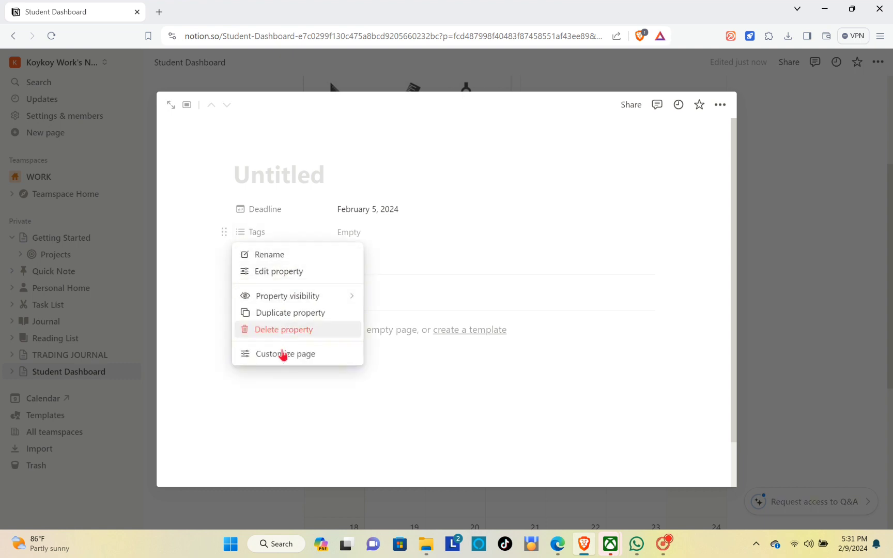
click(276, 328)
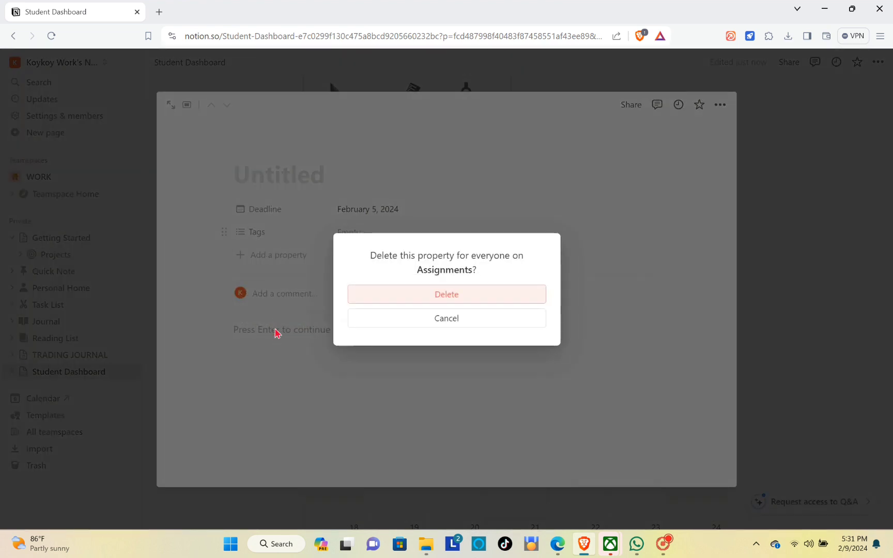
click(382, 303)
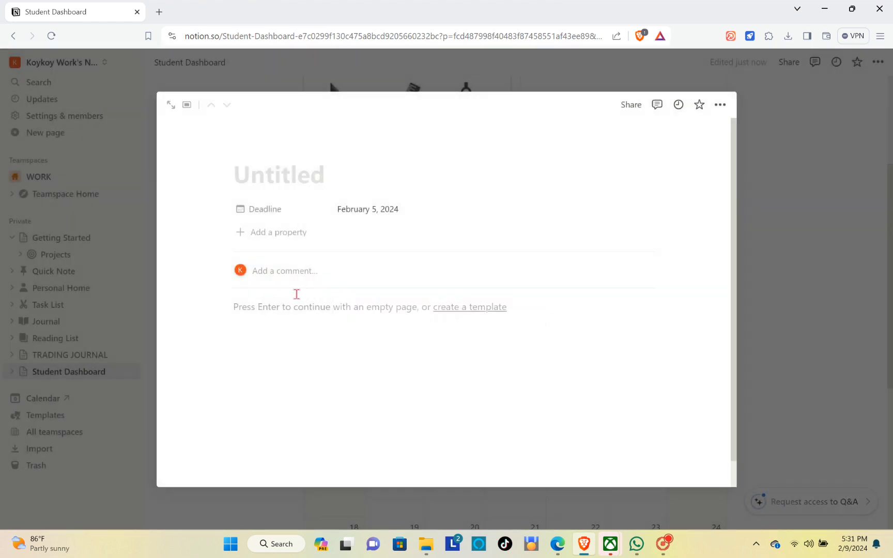
Add a Formula property named "Days Left" to the calendar entry, filtering the property types by "form".
click(253, 233)
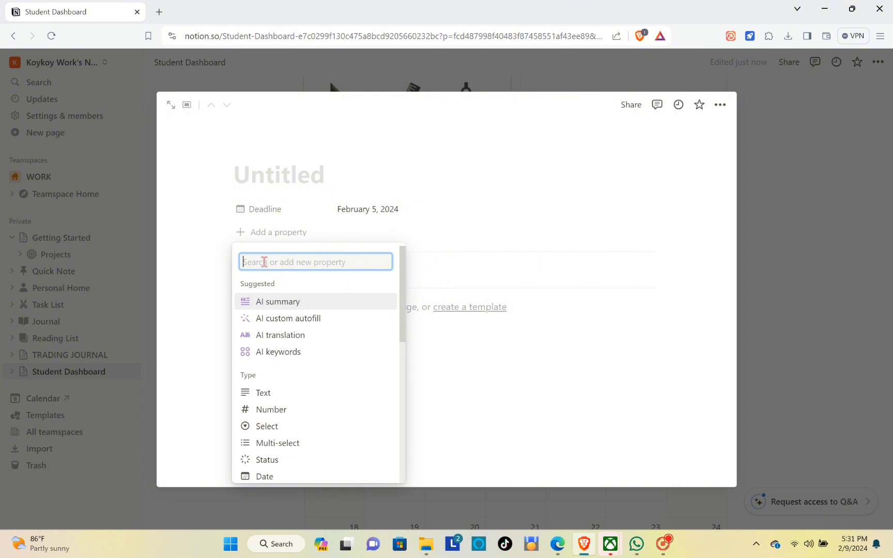
text(form)
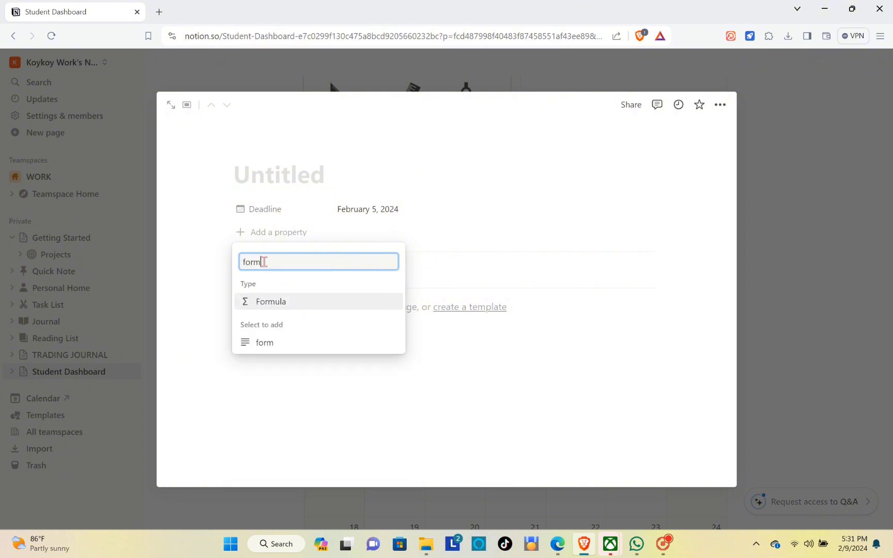
click(280, 304)
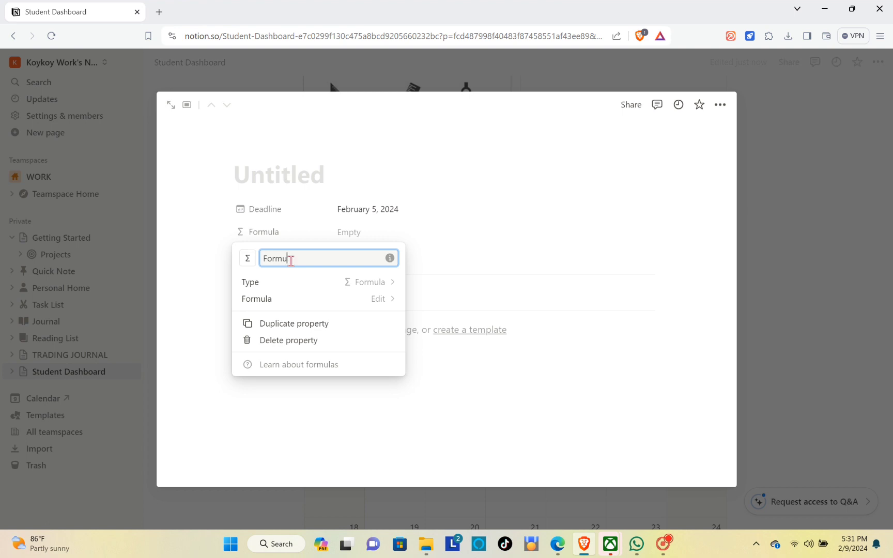
key(BackSpace)
key(BackSpace)
key(BackSpace)
key(BackSpace)
key(BackSpace)
key(BackSpace)
key(BackSpace)
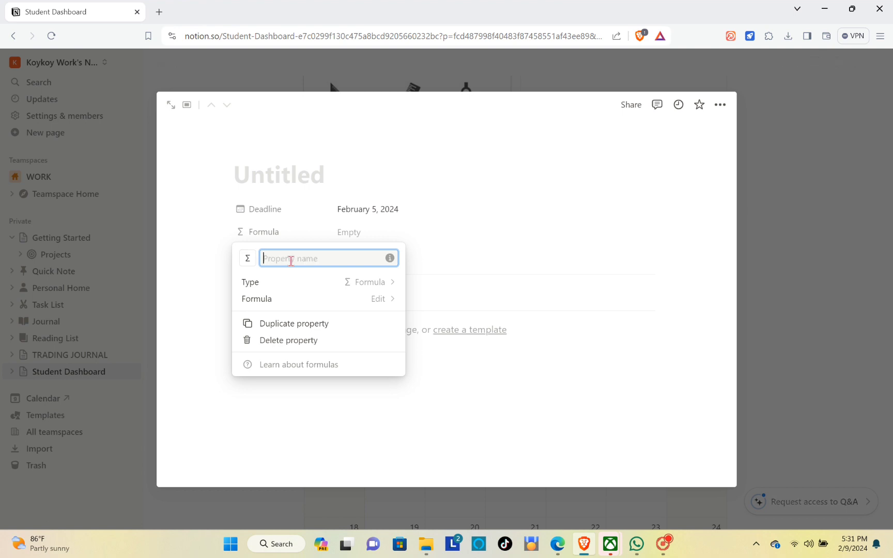
text(Days Left)
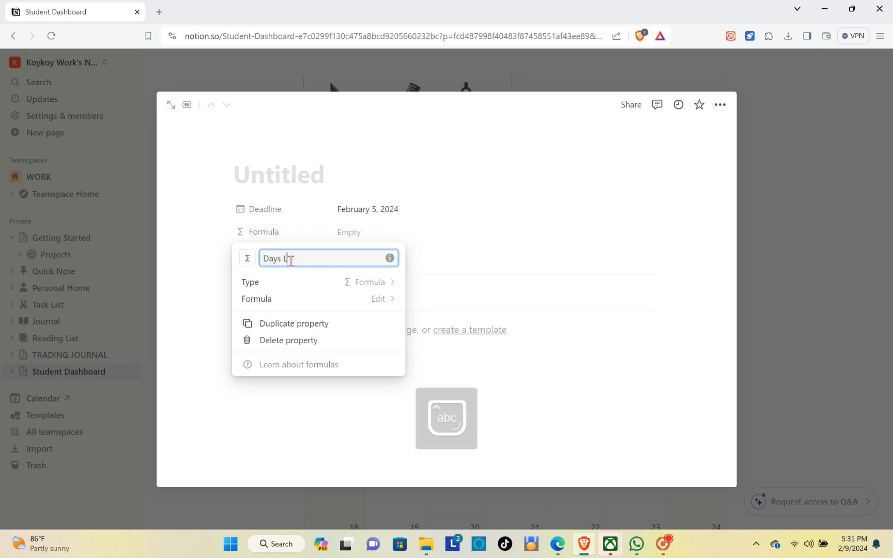
Change the Days Left property's icon to the hourglass.
click(248, 259)
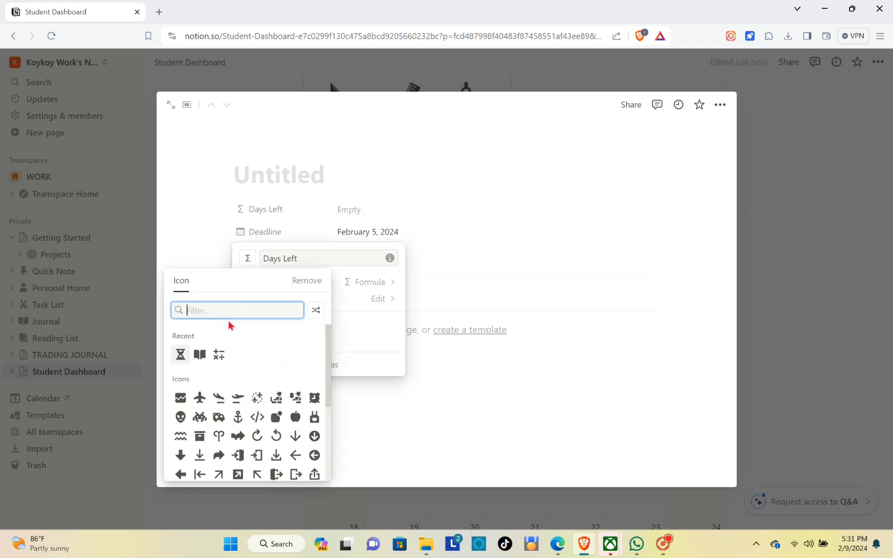
click(179, 357)
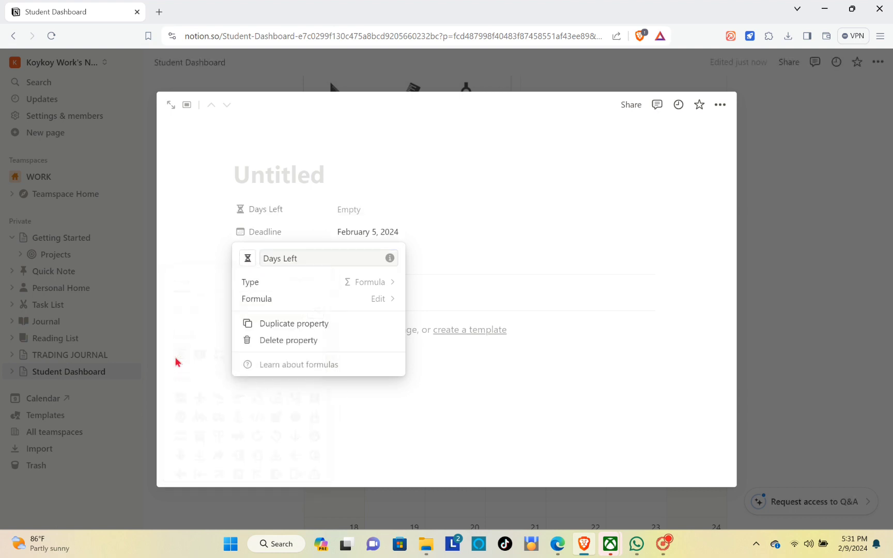
click(437, 250)
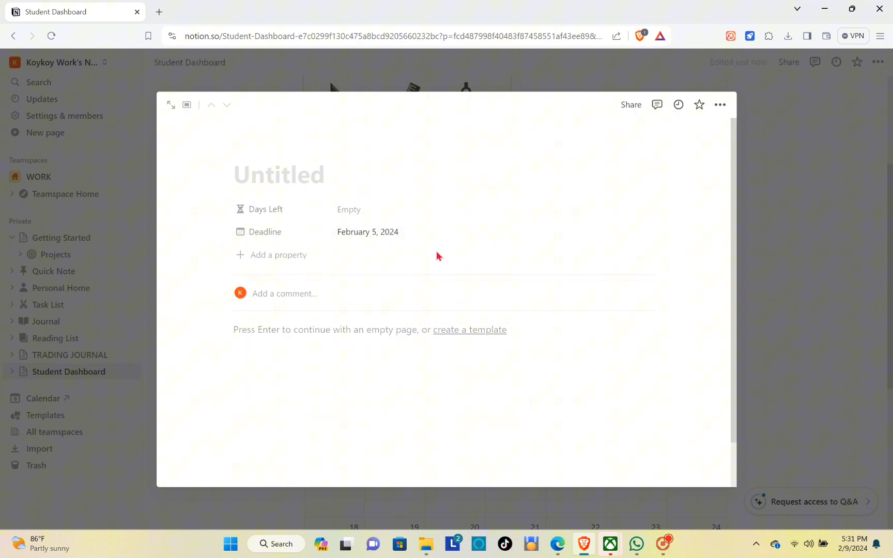
Add a Status property to the calendar entry, keeping its default name and options.
click(274, 258)
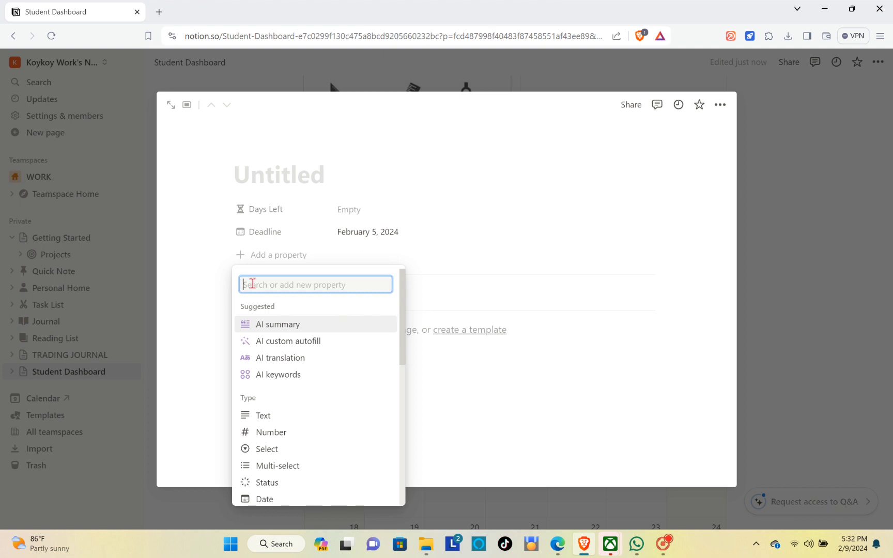
text(sta)
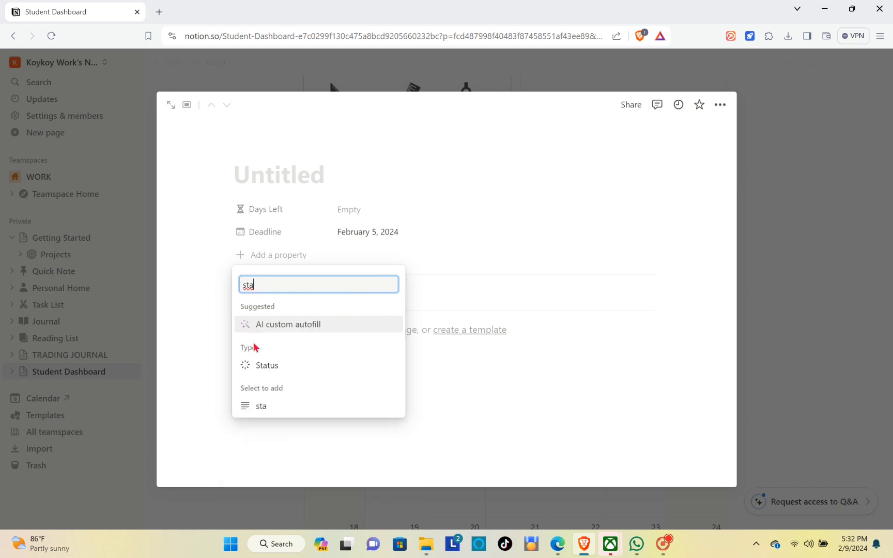
click(250, 367)
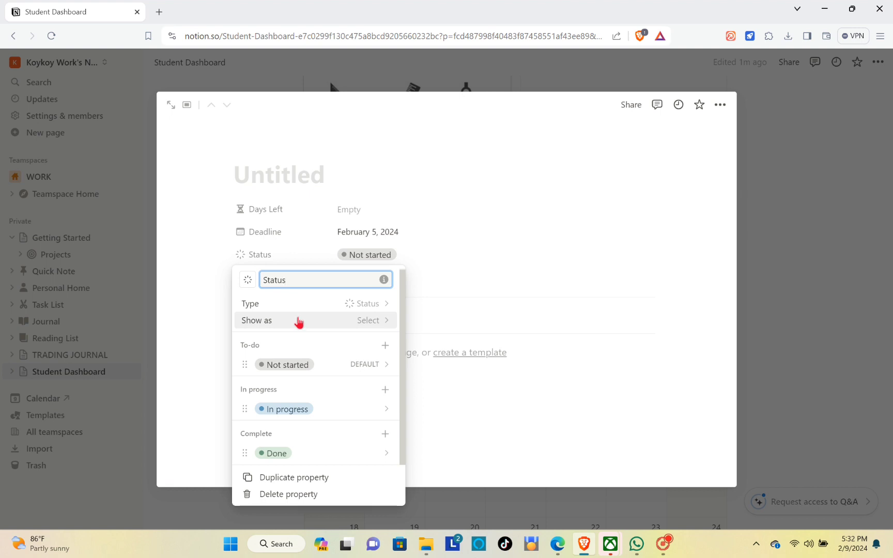
click(454, 262)
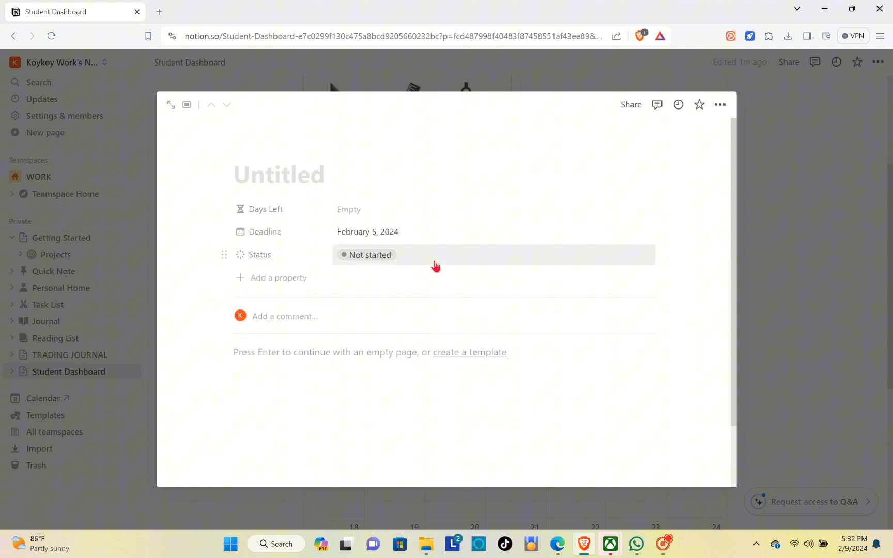
Add a Relation property named "Class" linked to the Classes database, with the relation also shown on Classes.
click(261, 280)
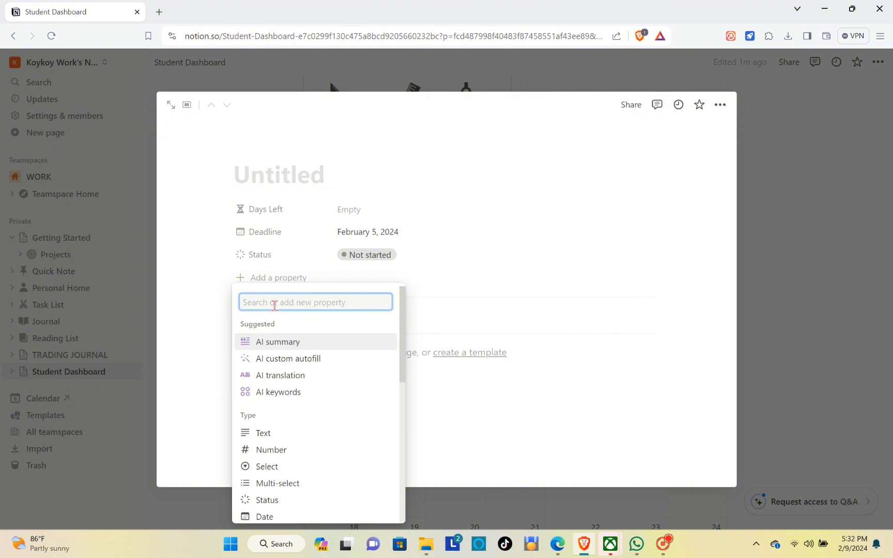
text(rea)
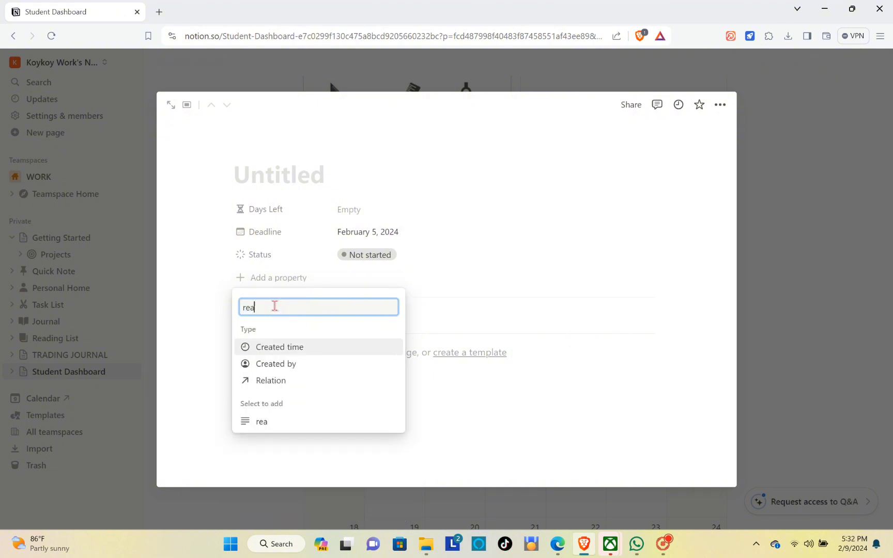
click(263, 380)
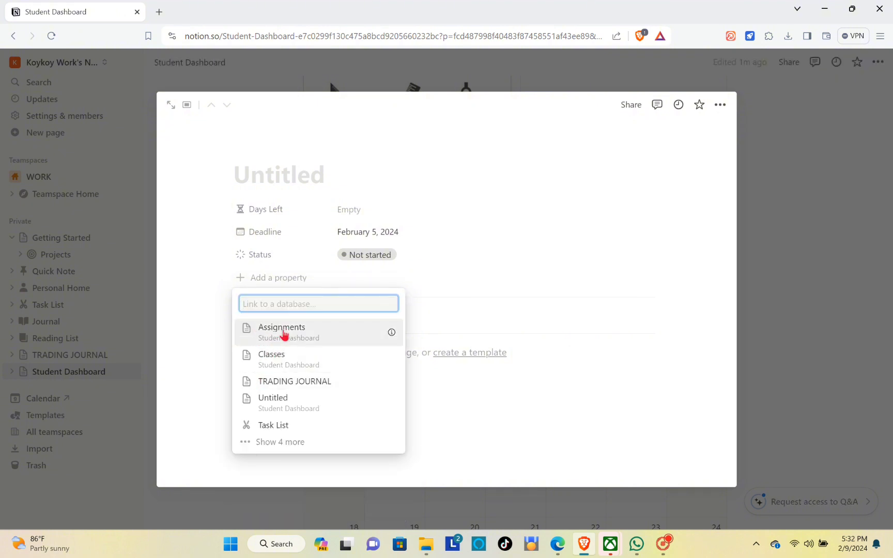
click(280, 359)
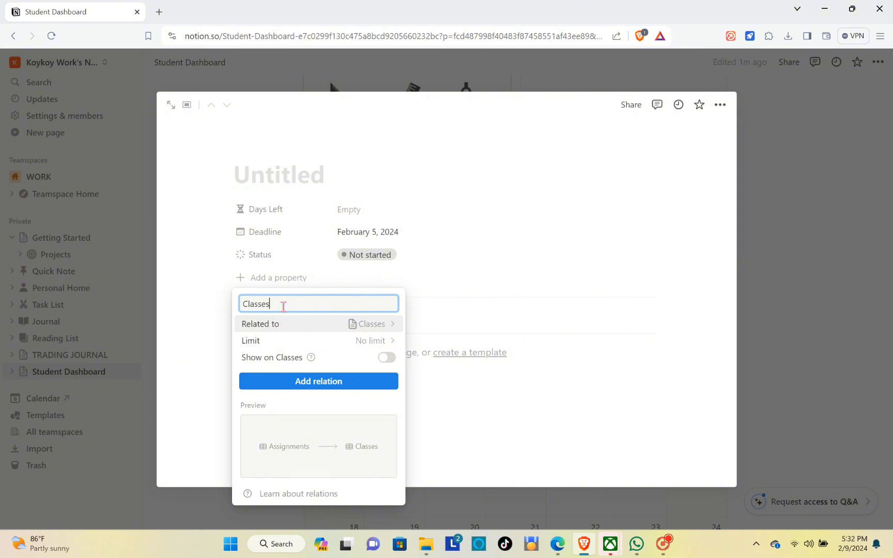
key(BackSpace)
key(BackSpace)
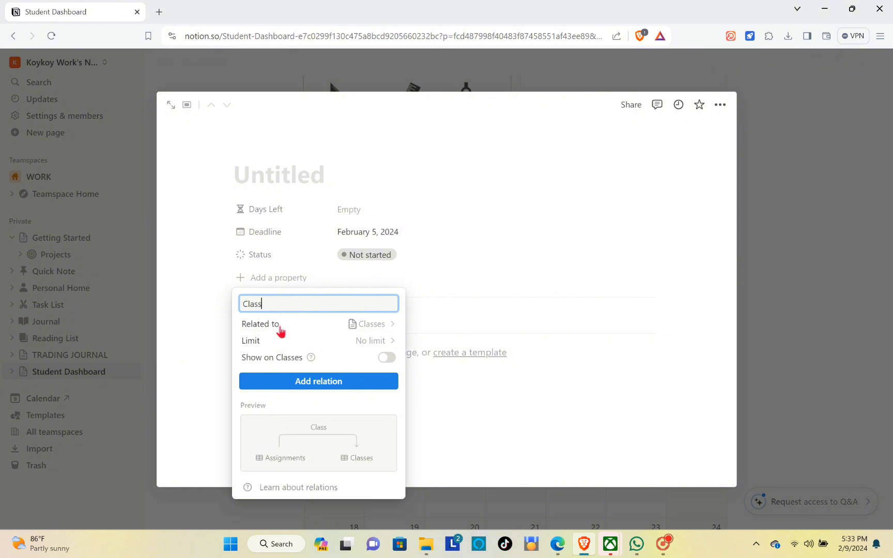
click(386, 358)
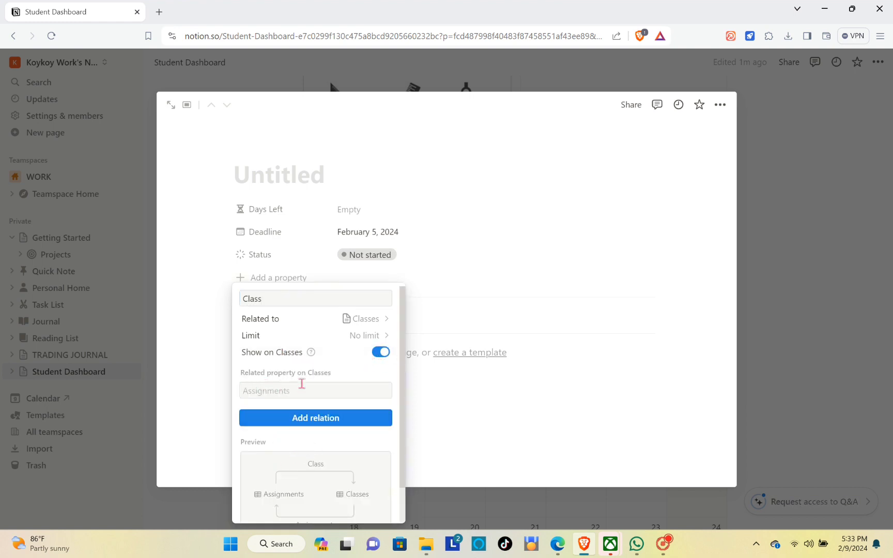
click(307, 420)
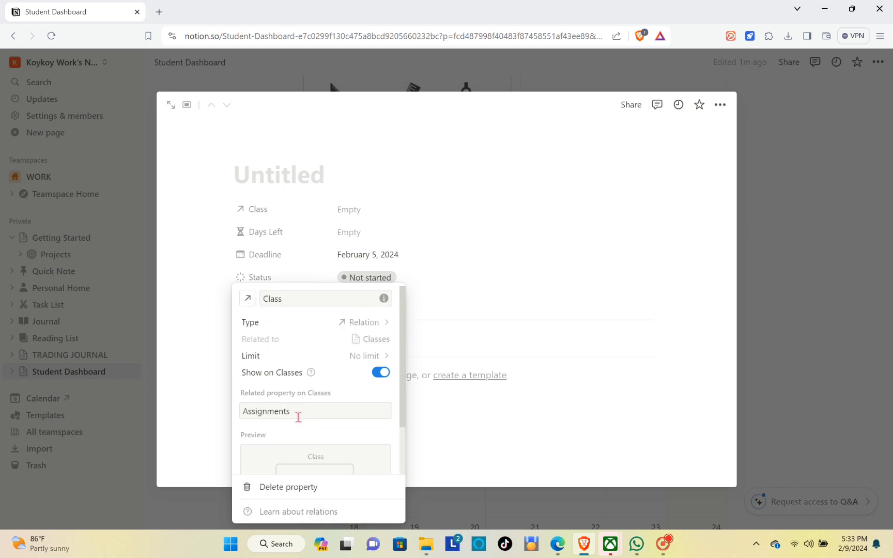
Change the Class property's icon to the open book, filtering the icons by "book".
click(247, 299)
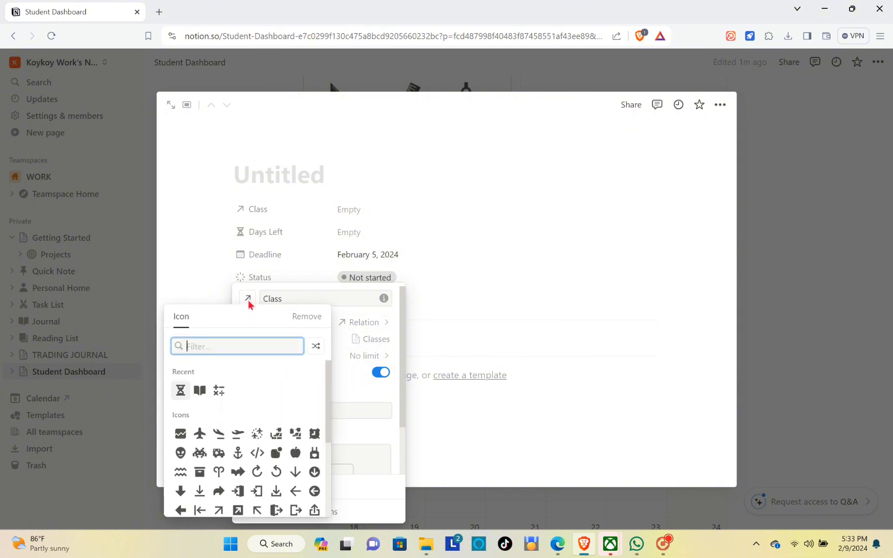
text(book)
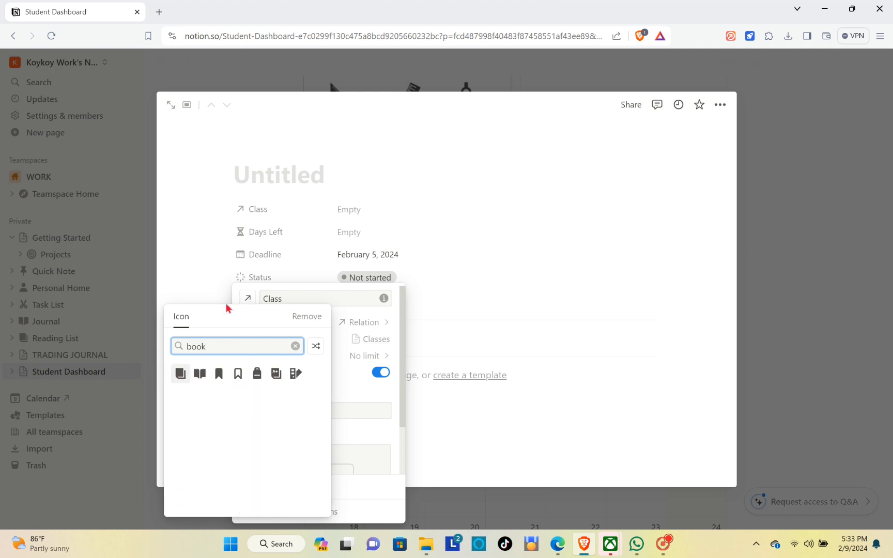
click(198, 376)
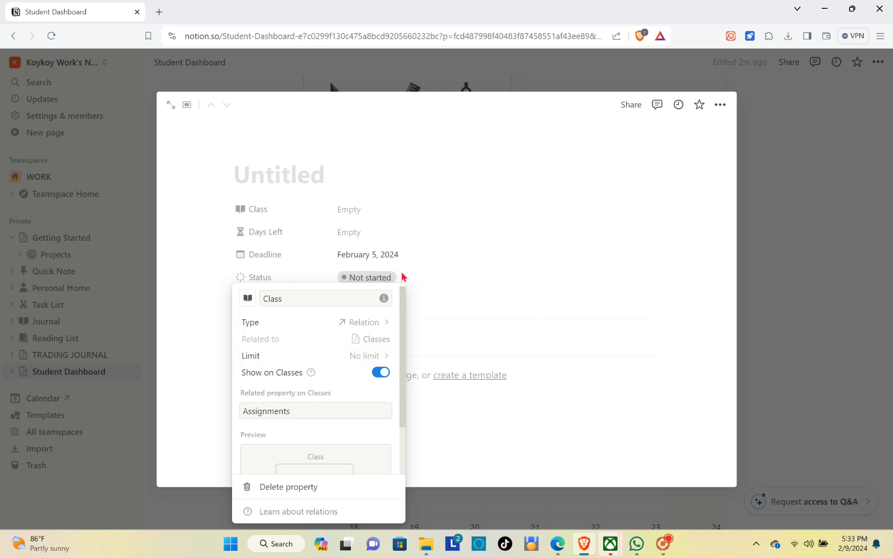
click(432, 288)
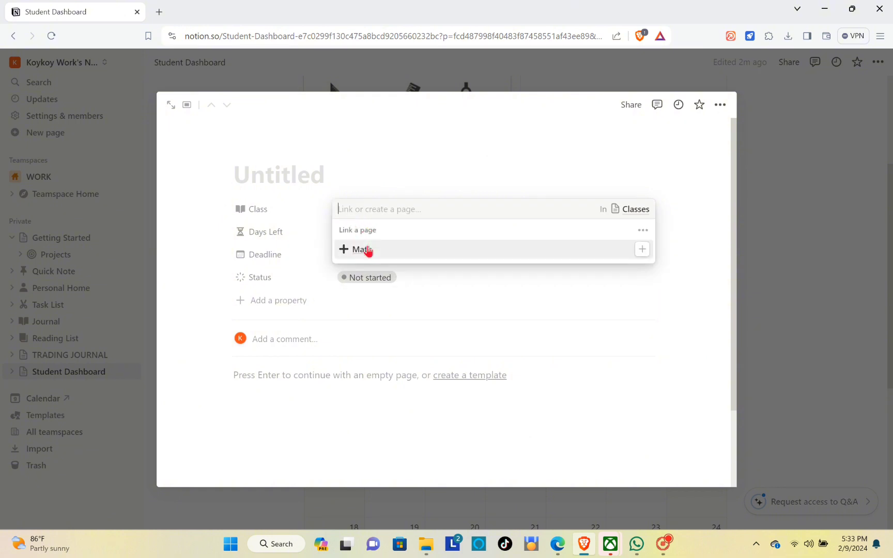
Link the entry's Class to Math, title the entry "Math Assignment" and close it.
click(368, 250)
click(532, 286)
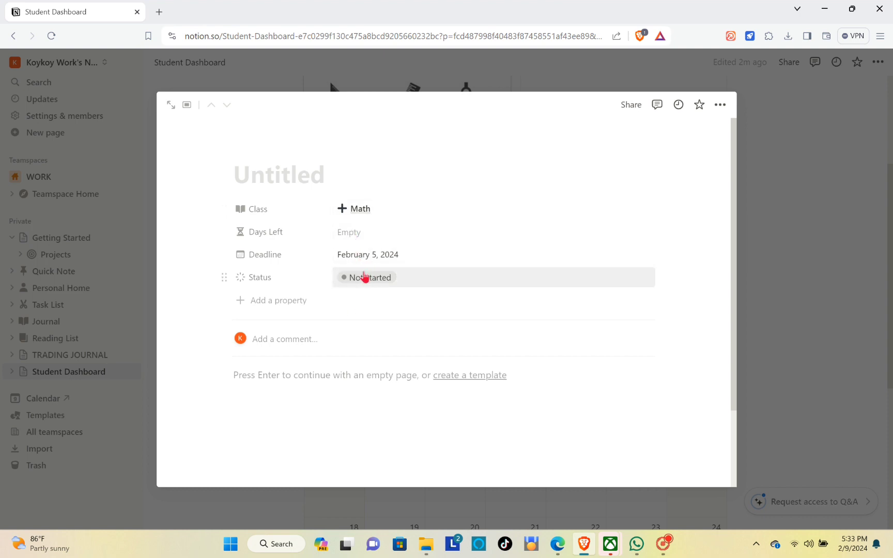
click(279, 185)
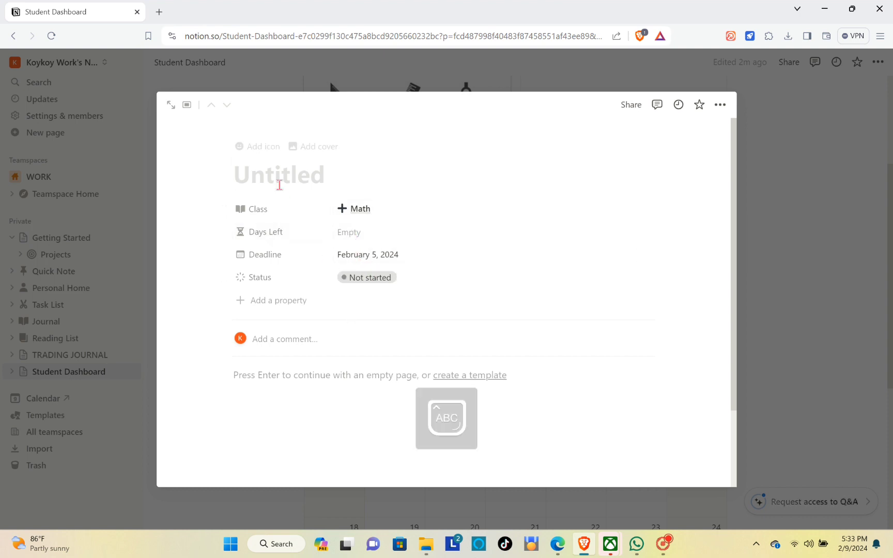
text(Math Ass)
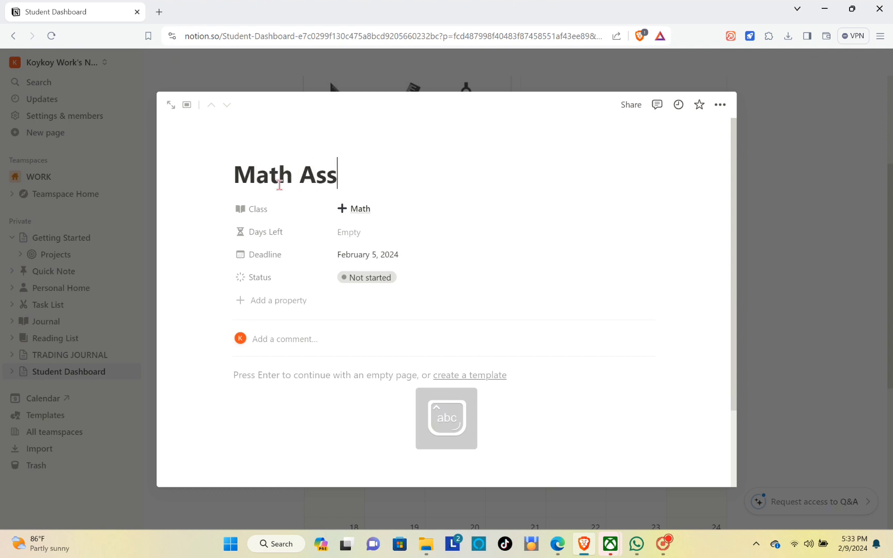
text(ignment)
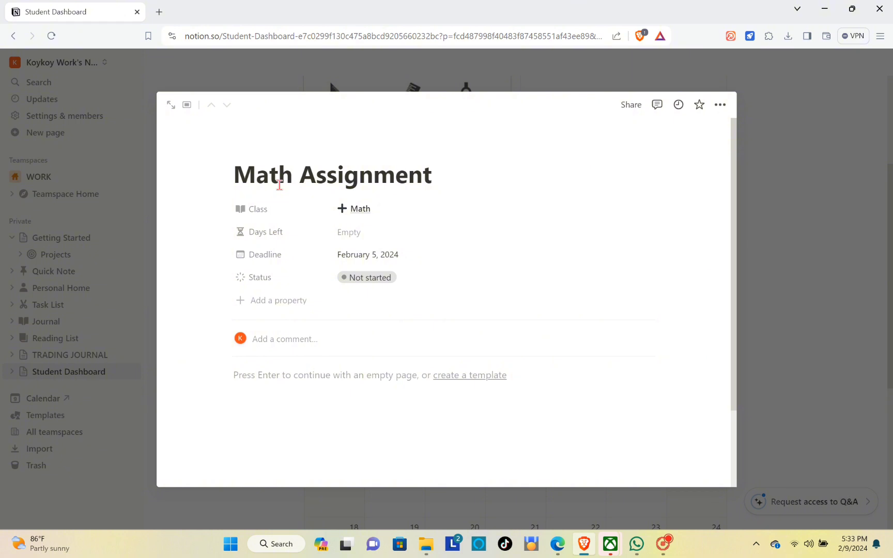
click(821, 216)
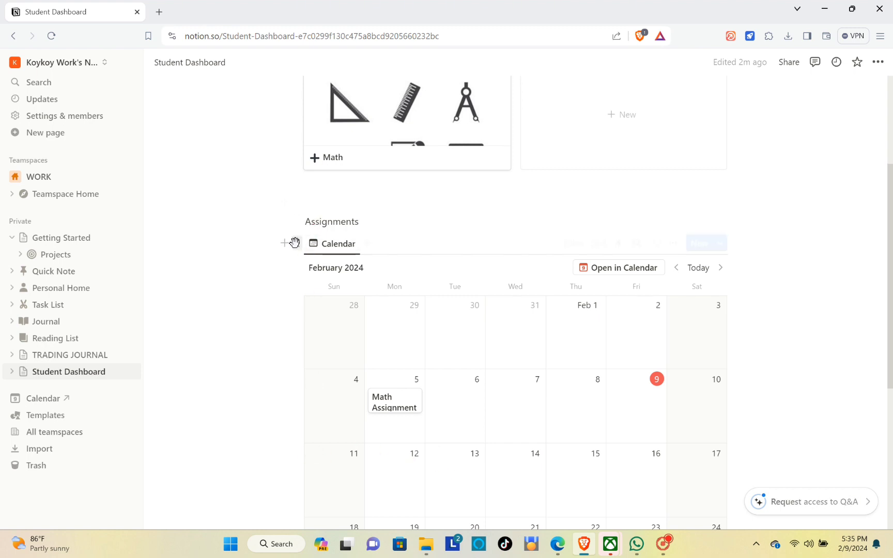
Copy the link to the Assignments calendar database and start a new template for that database.
click(295, 242)
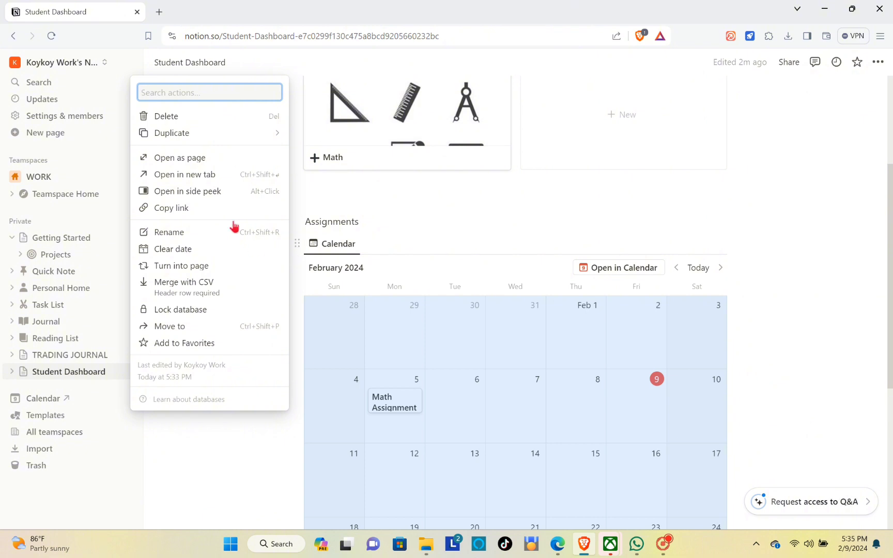
click(215, 208)
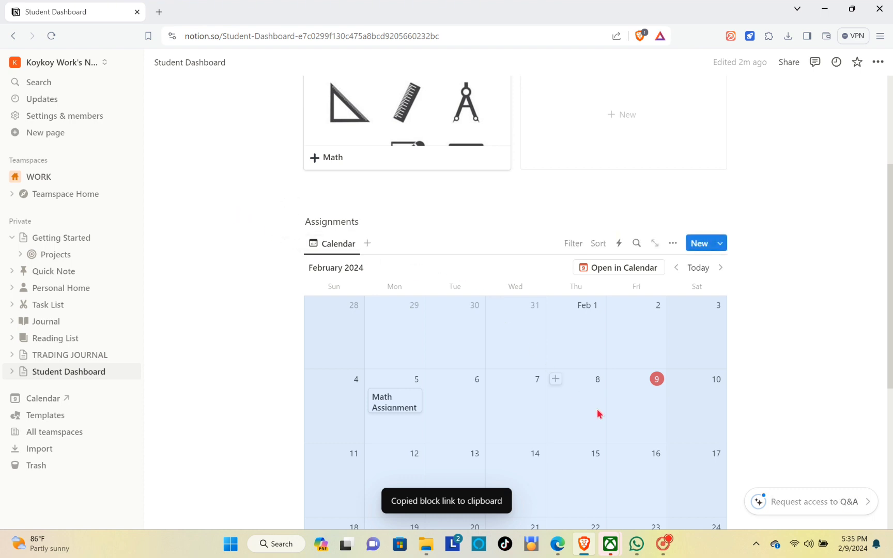
click(720, 247)
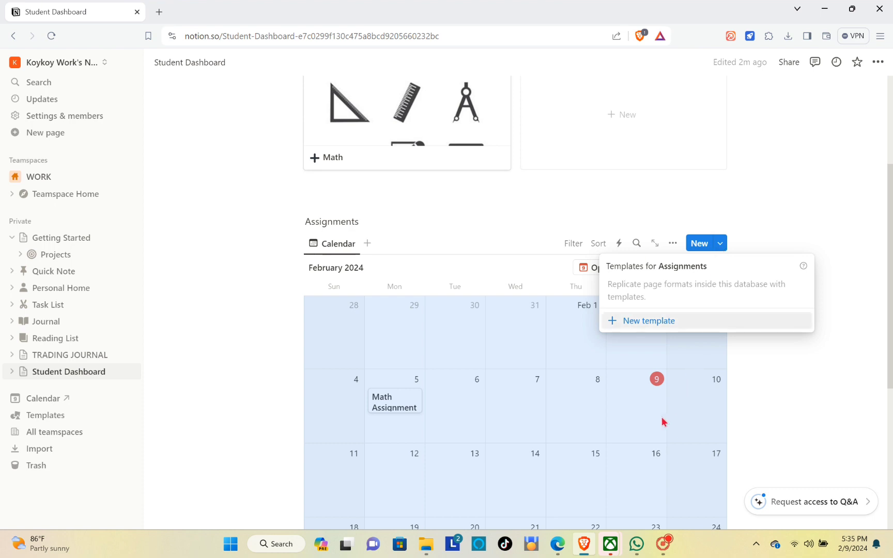
click(645, 321)
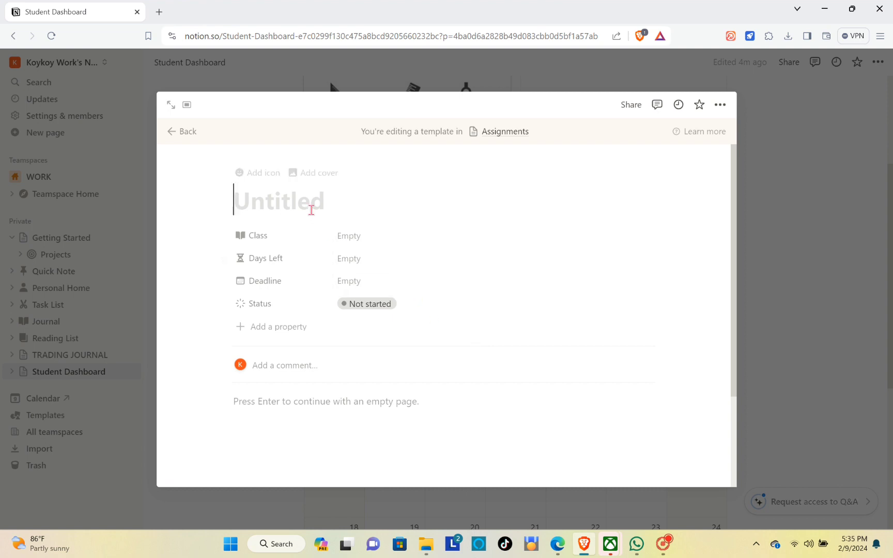
Title the new Assignments template "New Class".
key(Caps_Lock)
text(N)
key(Caps_Lock)
text(ew)
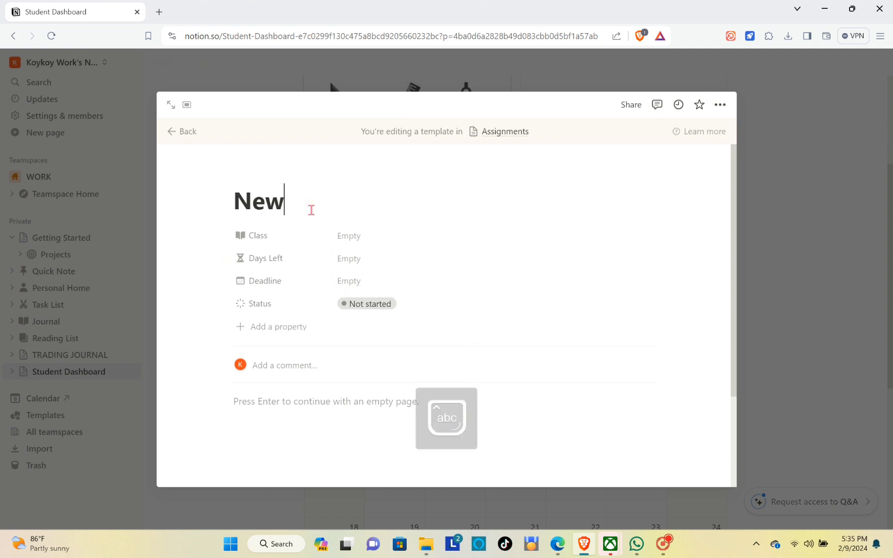
key(Caps_Lock)
text(C)
key(Caps_Lock)
text(lass)
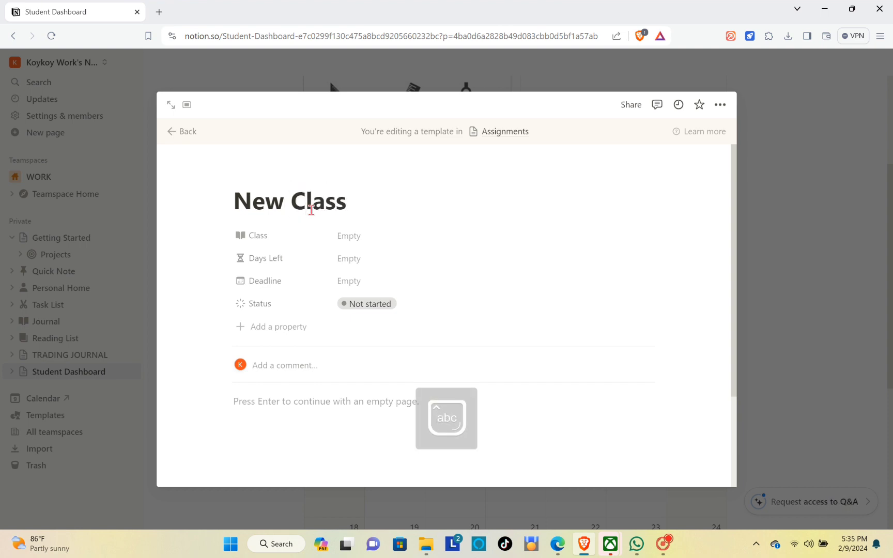
Paste the copied calendar link into the template body as a linked database view, copying the existing Calendar view.
scroll(323, 299, down, 3)
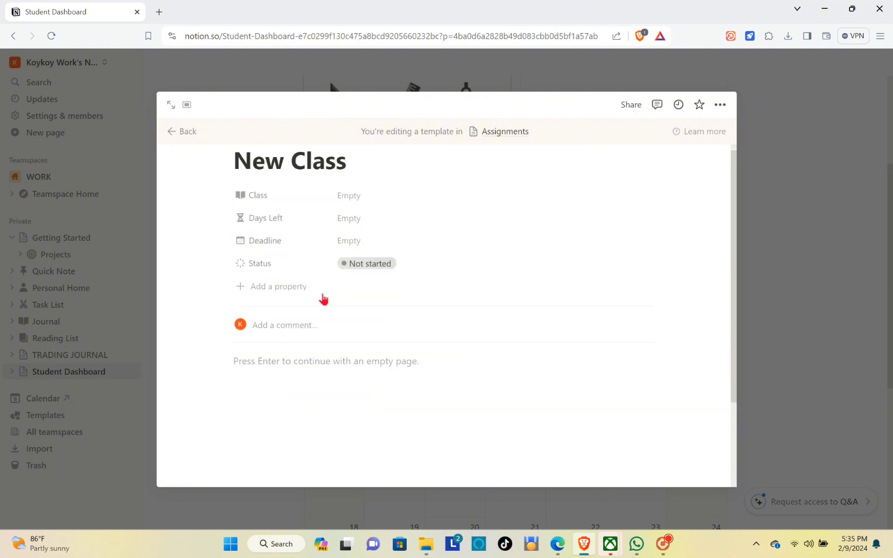
scroll(285, 277, up, 3)
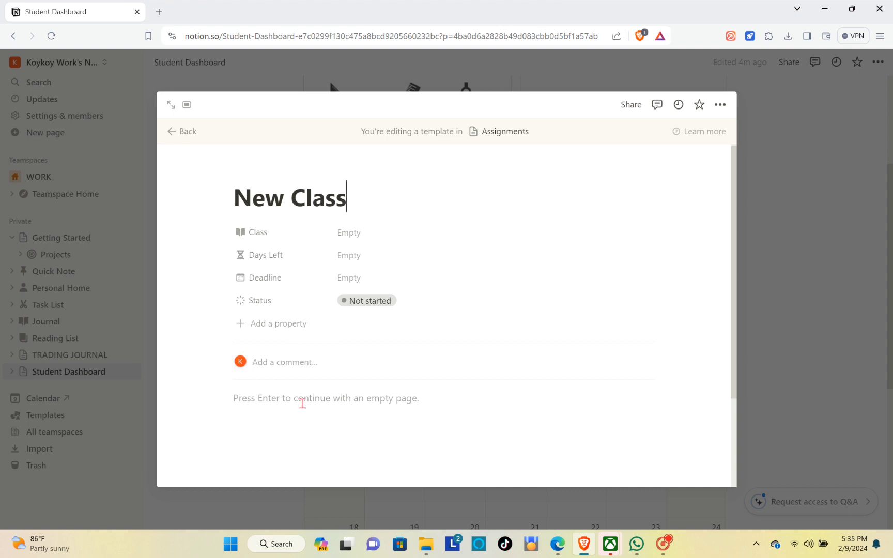
key(Return)
right_click(303, 404)
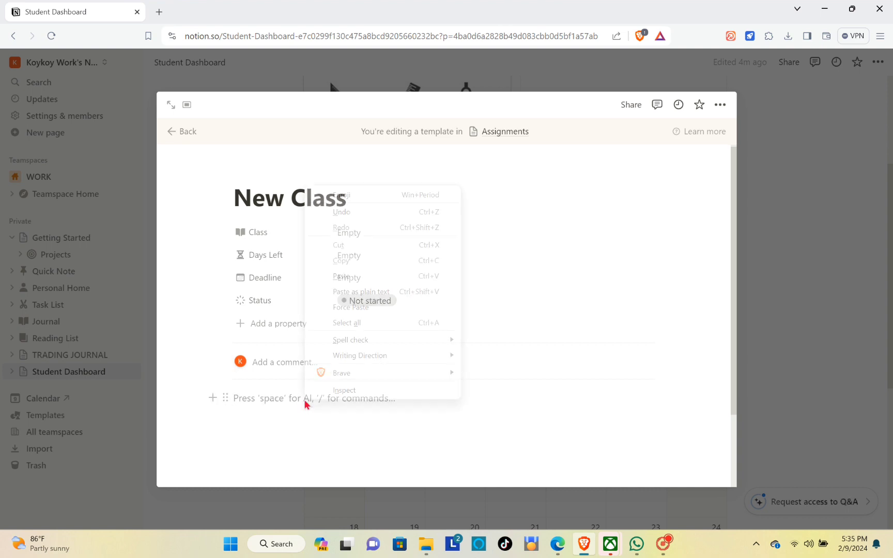
click(347, 278)
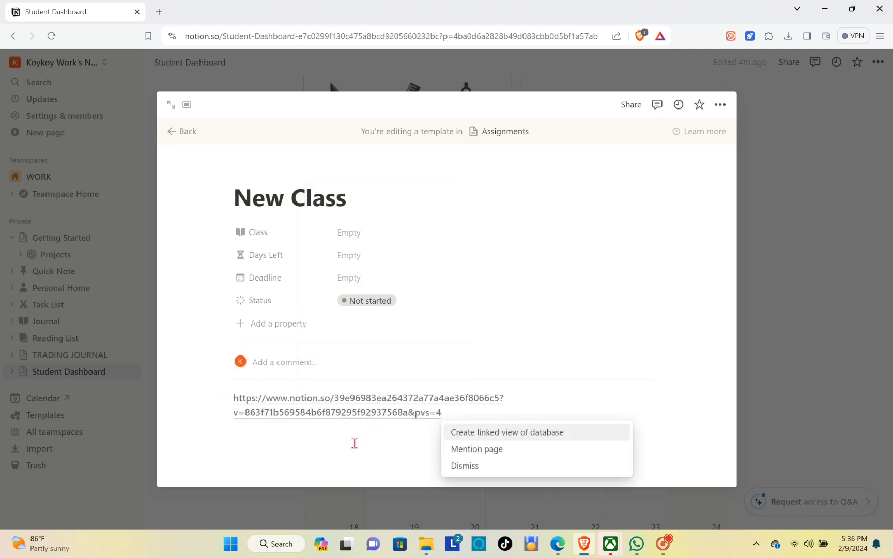
click(520, 435)
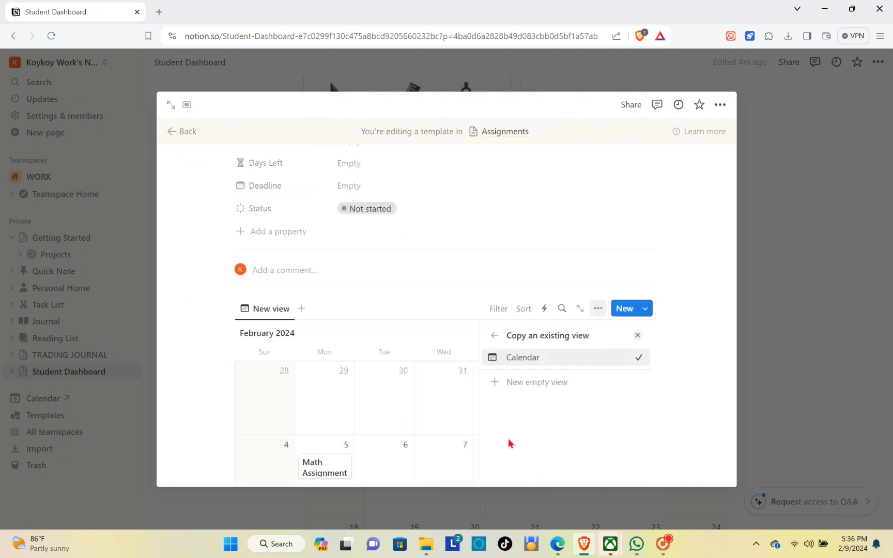
click(512, 360)
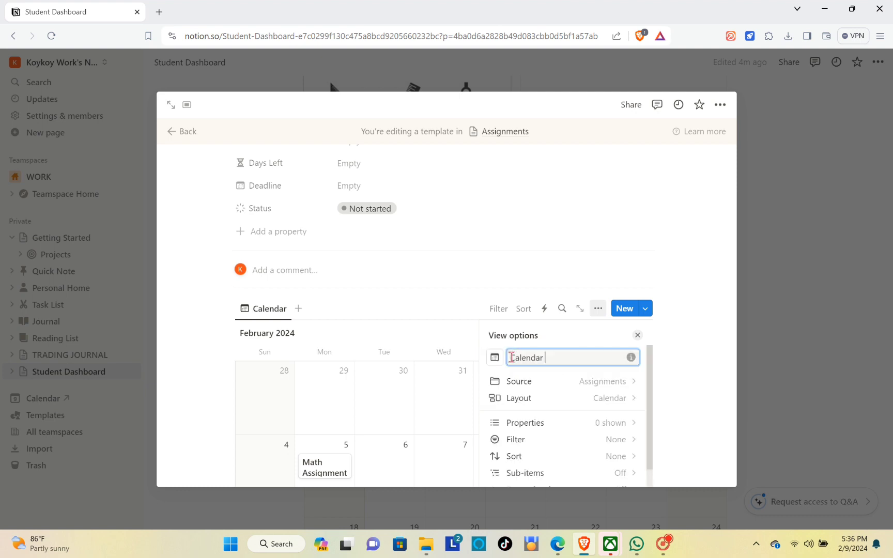
Change the linked view's layout to Board, grouped by Status with empty groups hidden.
click(530, 399)
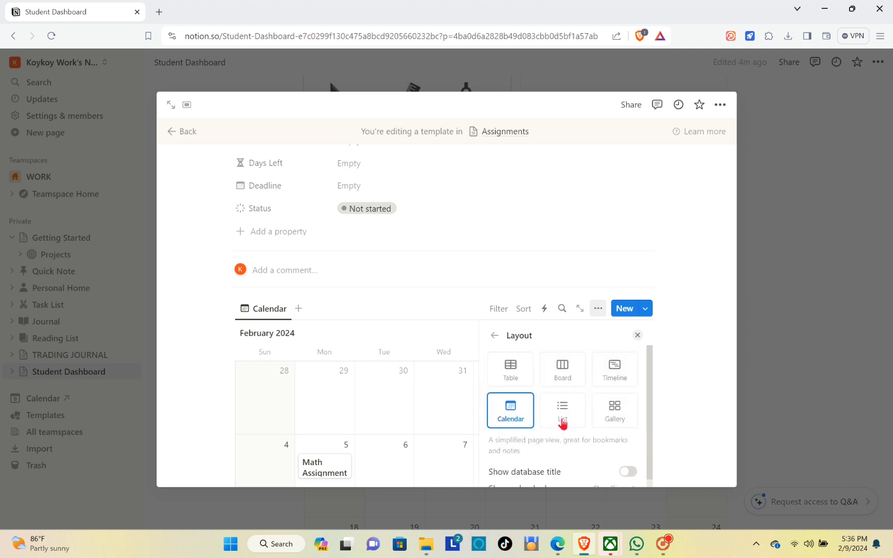
click(557, 376)
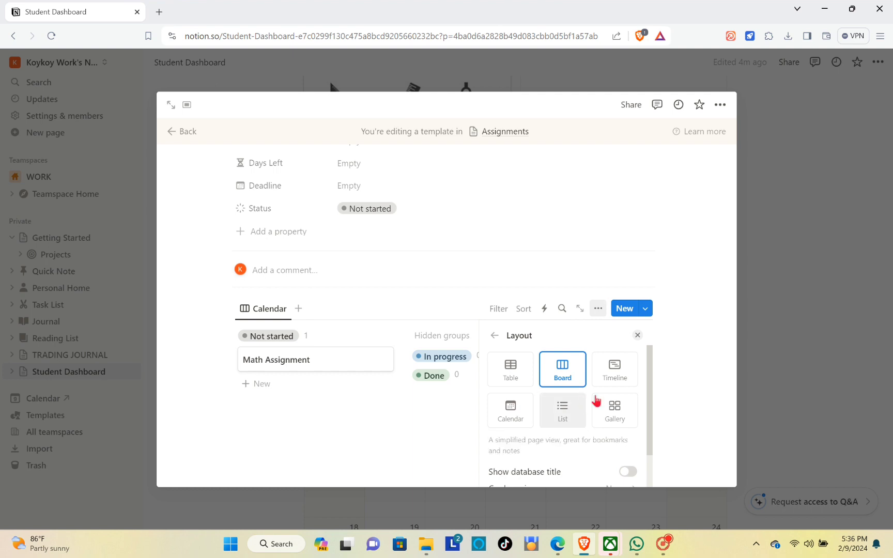
scroll(555, 409, down, 2)
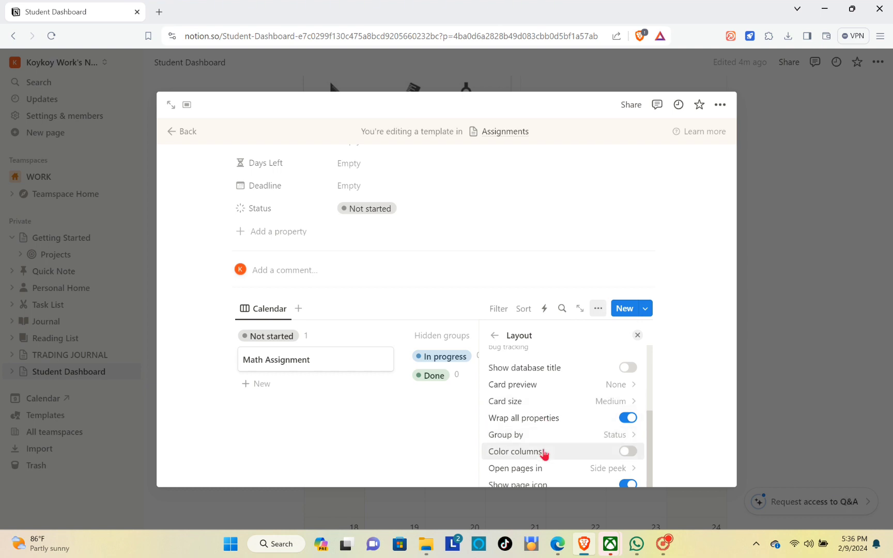
scroll(539, 454, up, 1)
scroll(538, 452, down, 1)
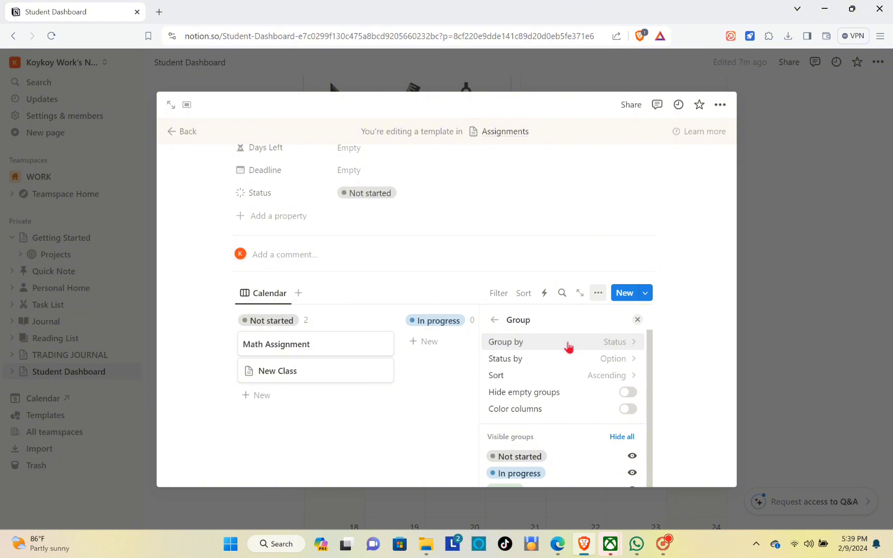
click(568, 345)
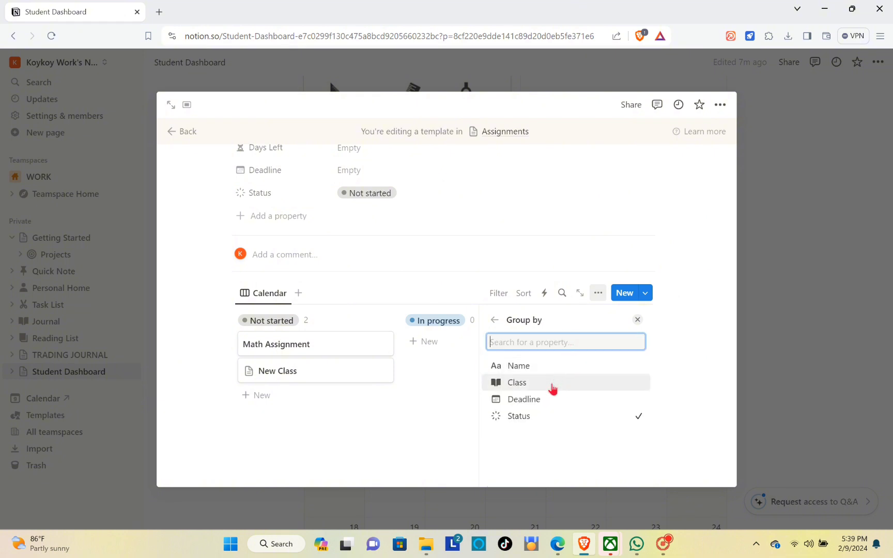
click(535, 418)
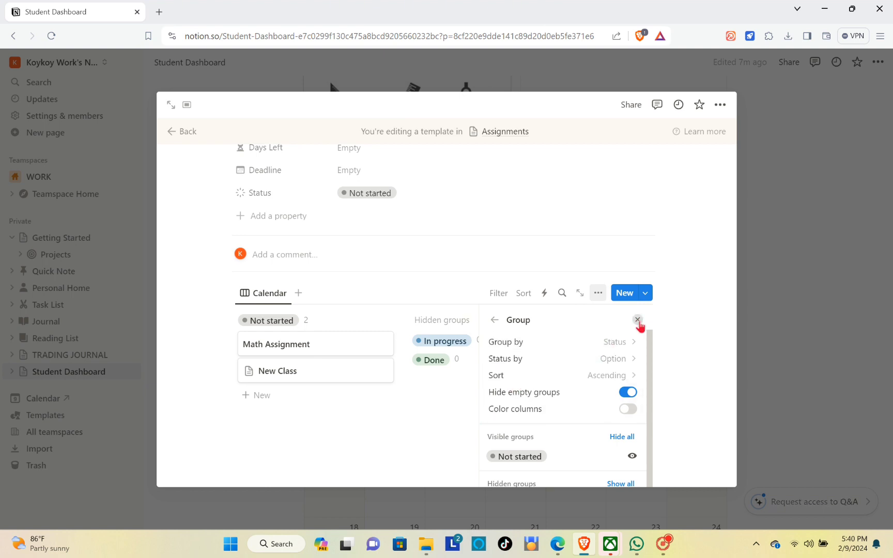
key(Escape)
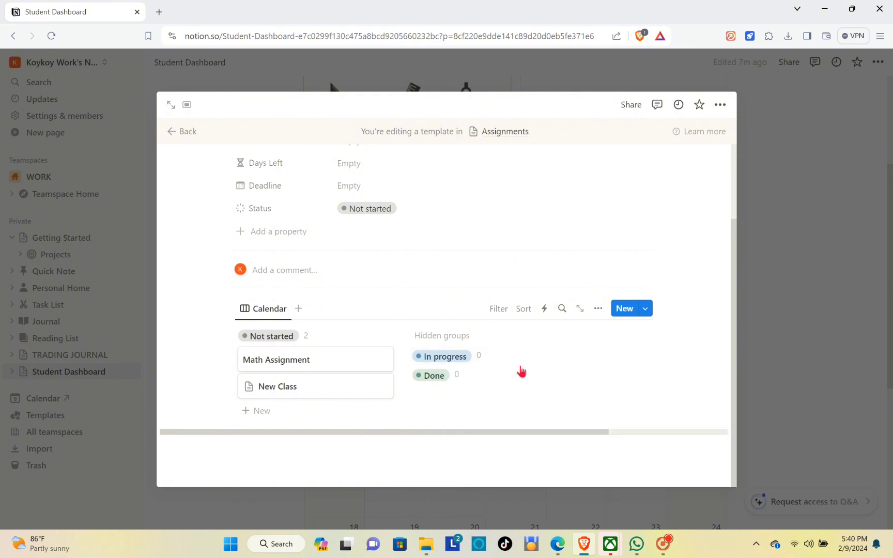
Filter the linked board so that Class contains Math.
click(501, 312)
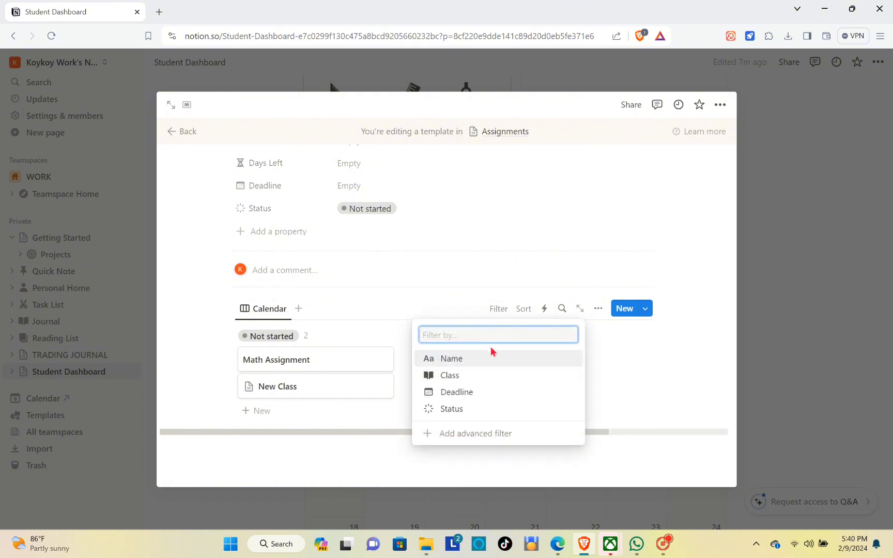
click(483, 380)
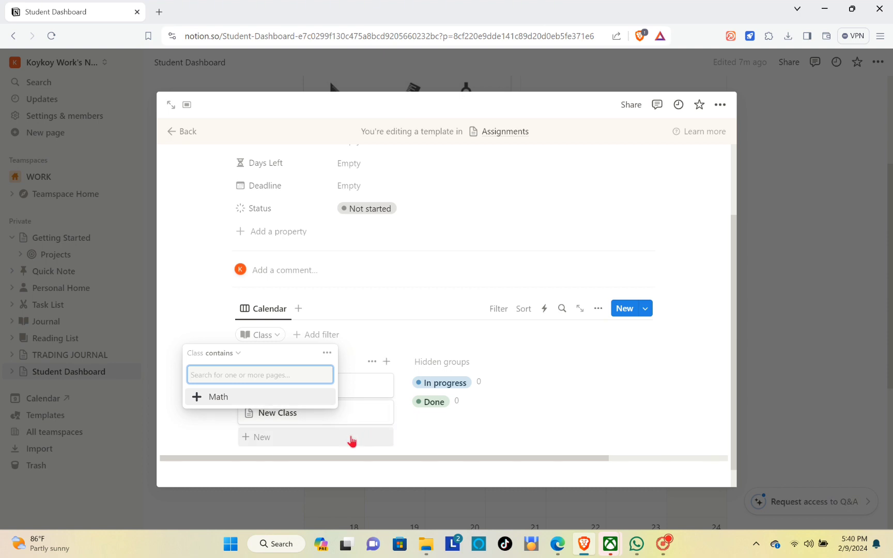
click(250, 399)
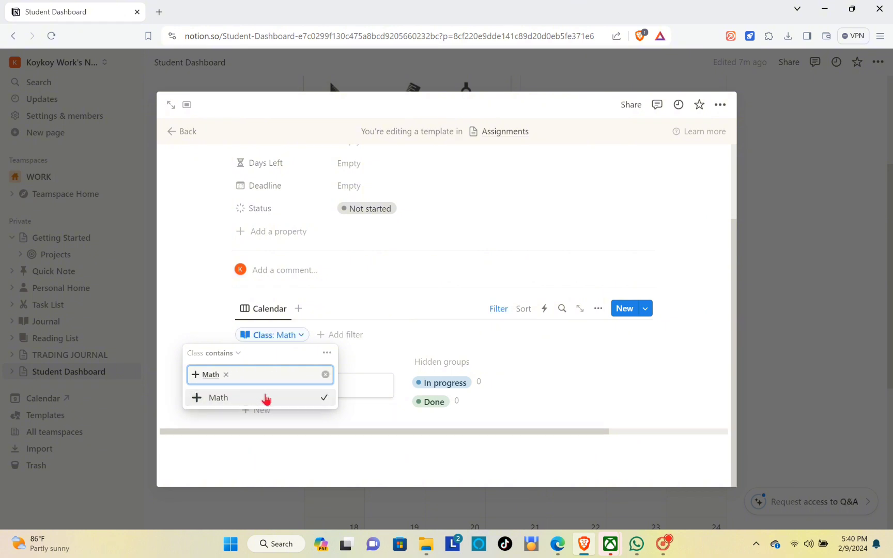
click(607, 395)
Show the Class and Deadline properties on the linked board's cards.
click(597, 310)
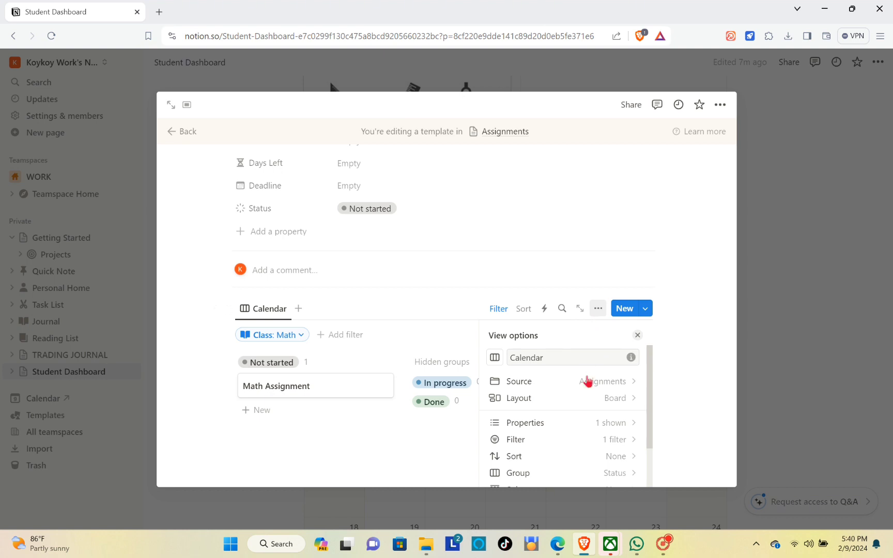
scroll(584, 382, down, 2)
click(560, 365)
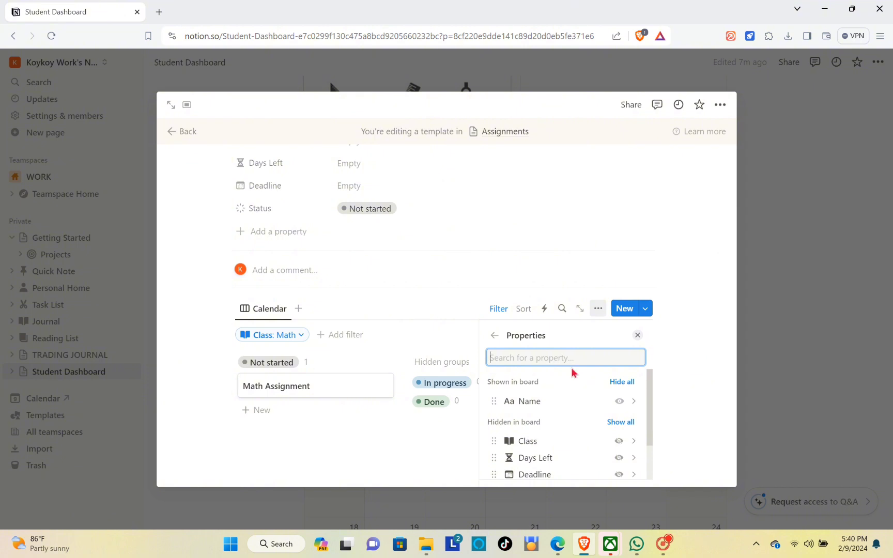
scroll(556, 439, down, 2)
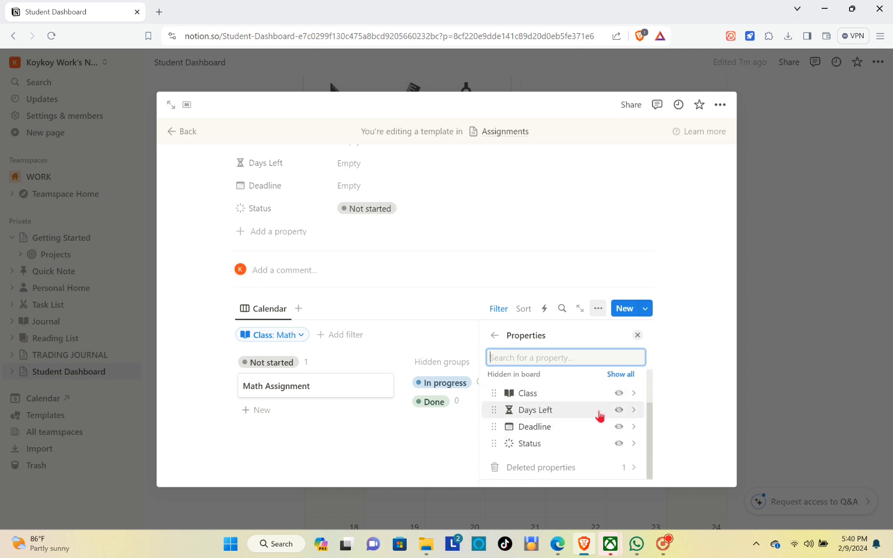
click(593, 427)
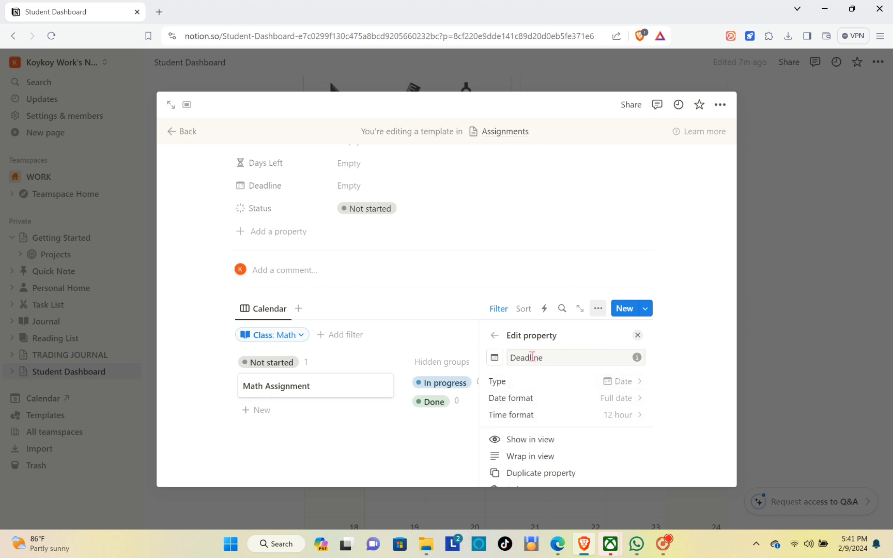
click(551, 356)
click(495, 335)
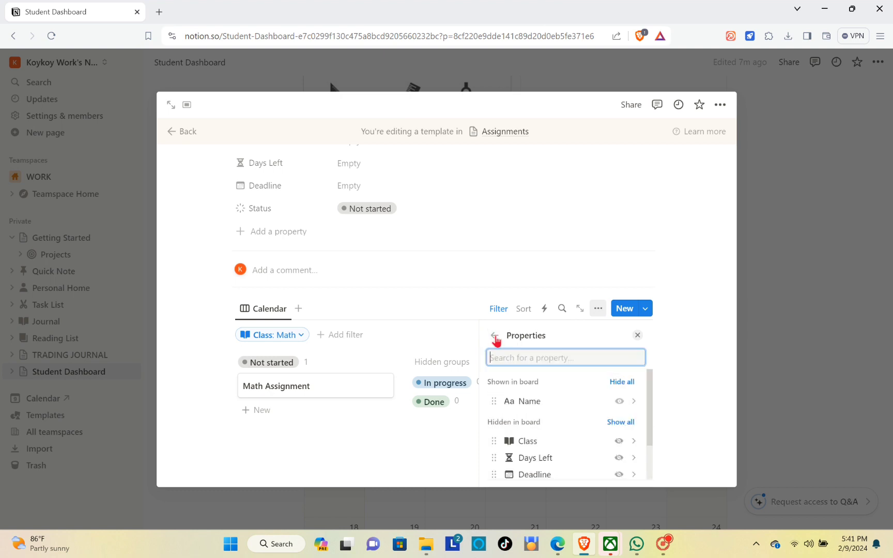
click(619, 442)
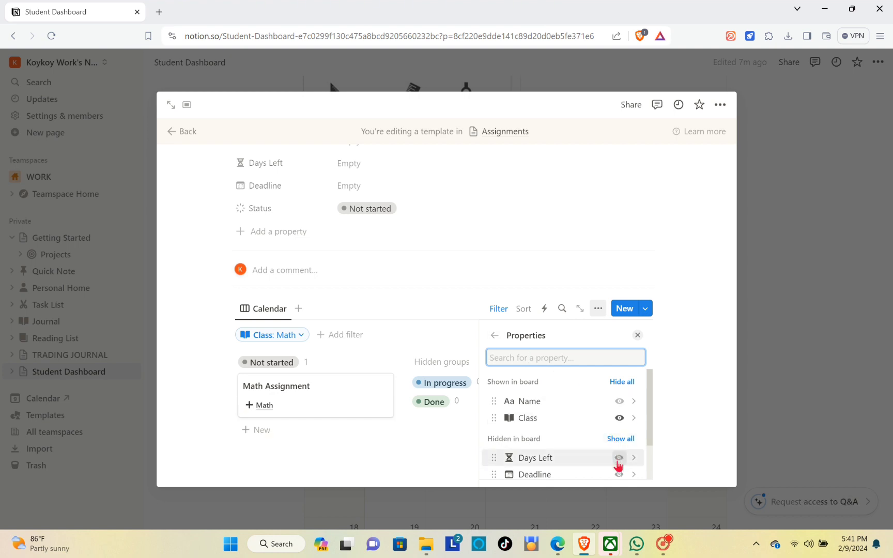
scroll(616, 462, down, 1)
click(618, 436)
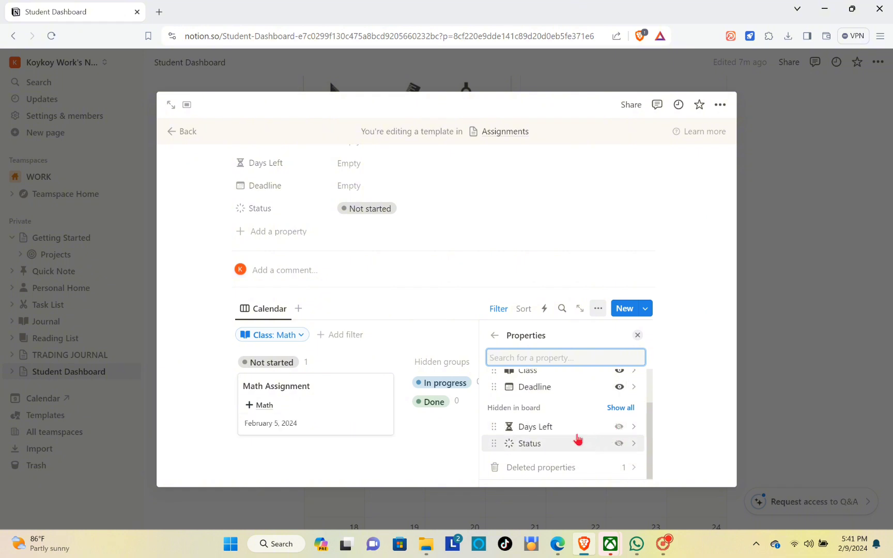
scroll(605, 426, up, 2)
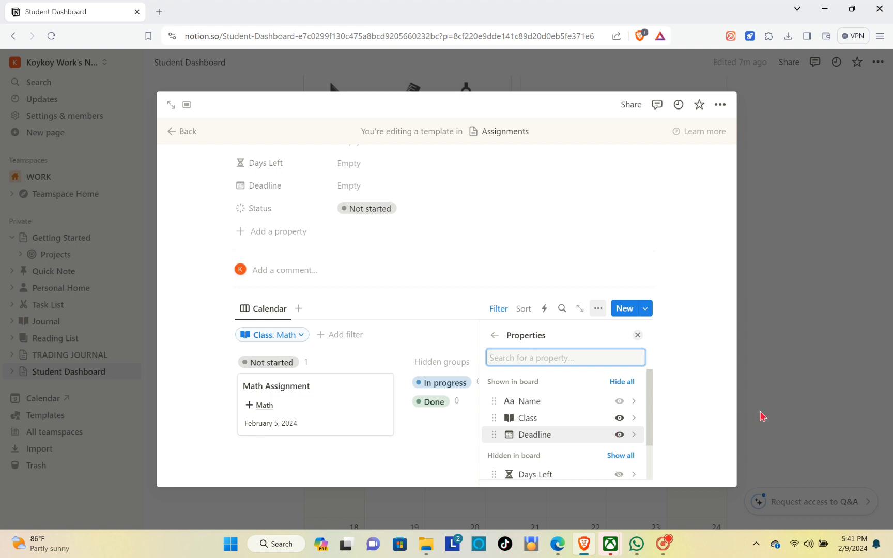
click(638, 336)
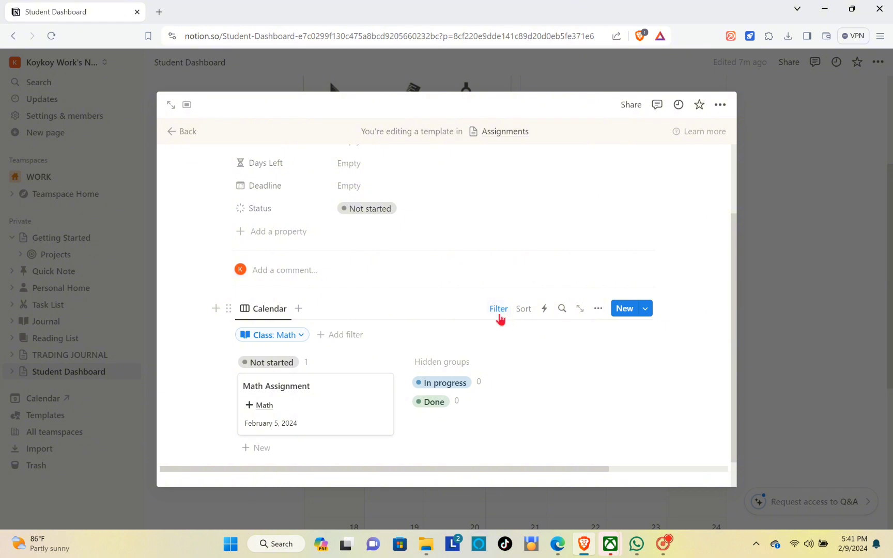
click(498, 314)
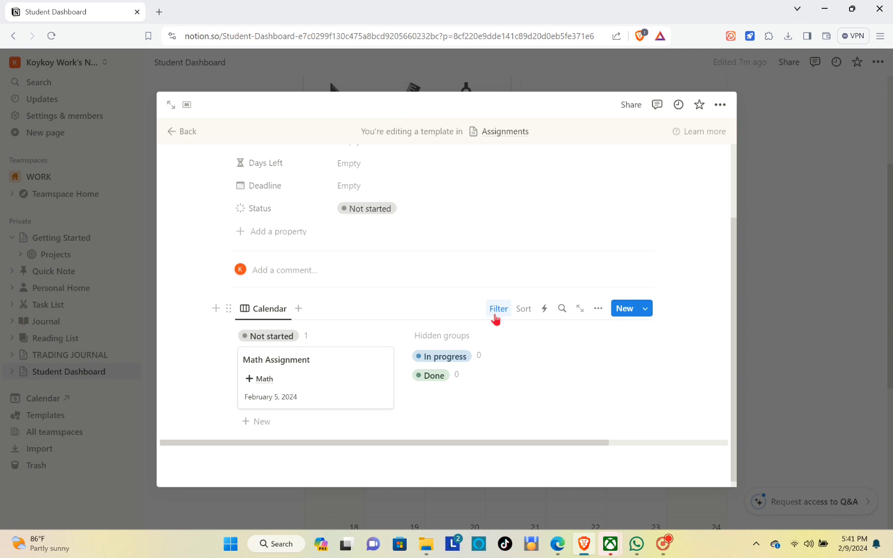
click(494, 315)
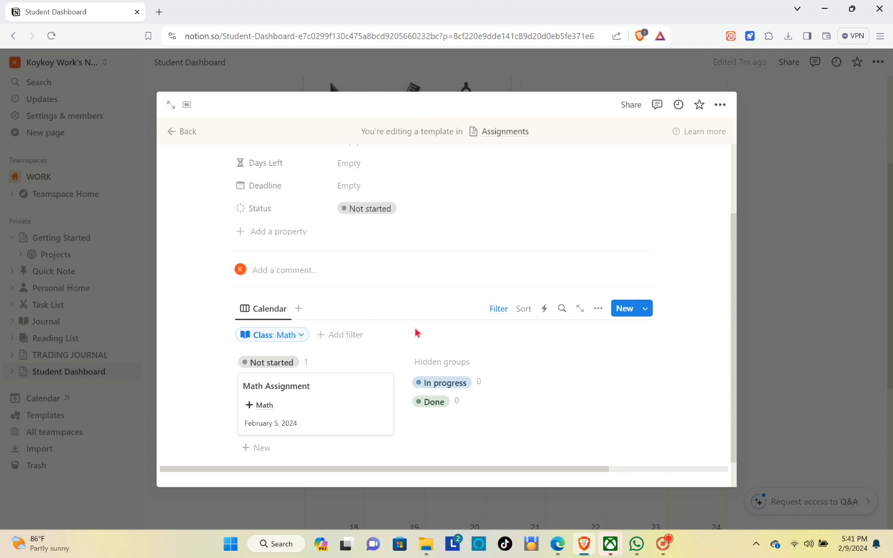
click(505, 308)
click(506, 309)
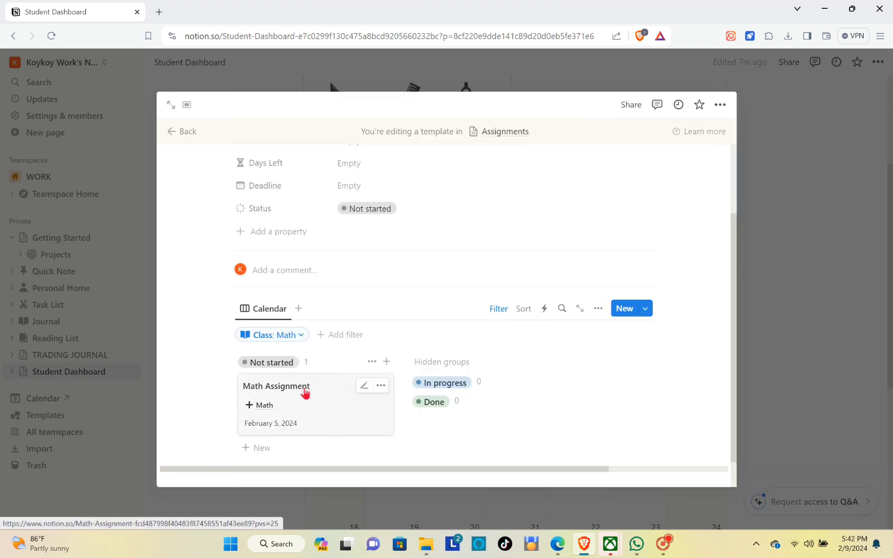
Add a second filter to the linked board so that Status is not Complete, and collapse the filter row.
click(331, 336)
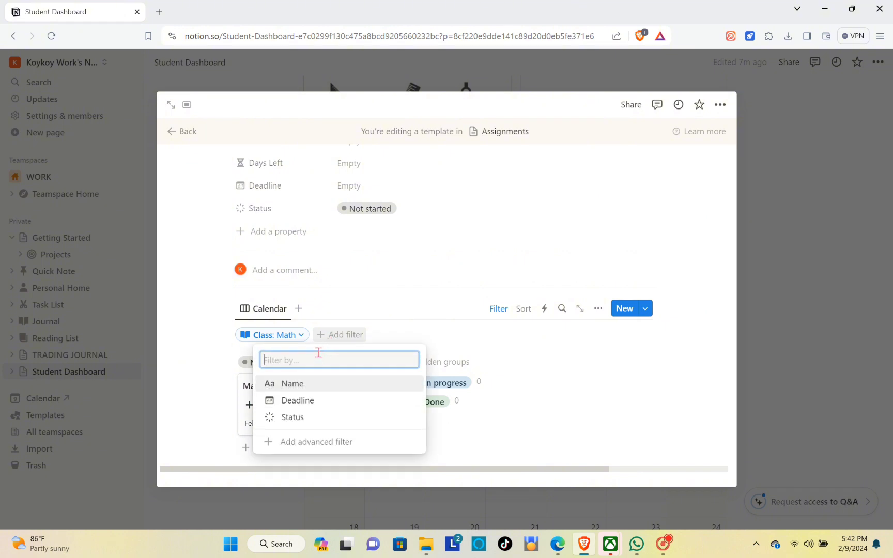
click(308, 418)
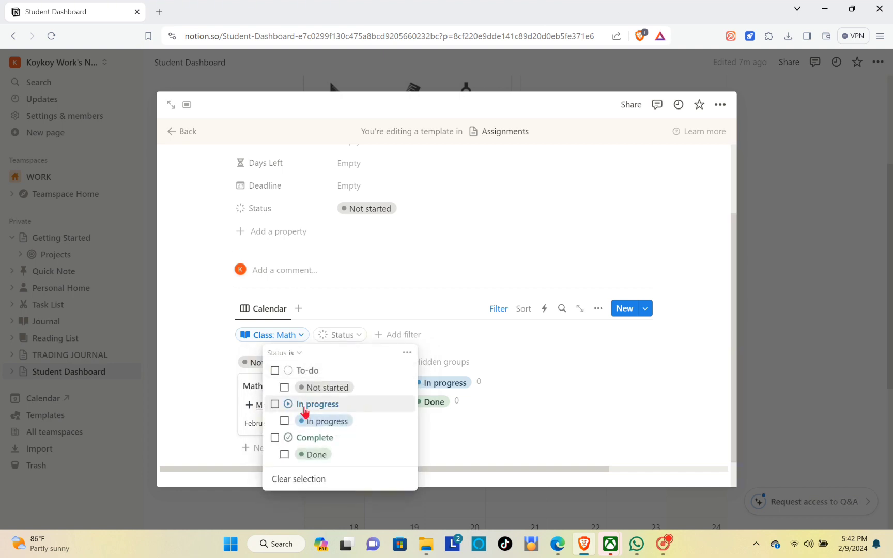
click(299, 353)
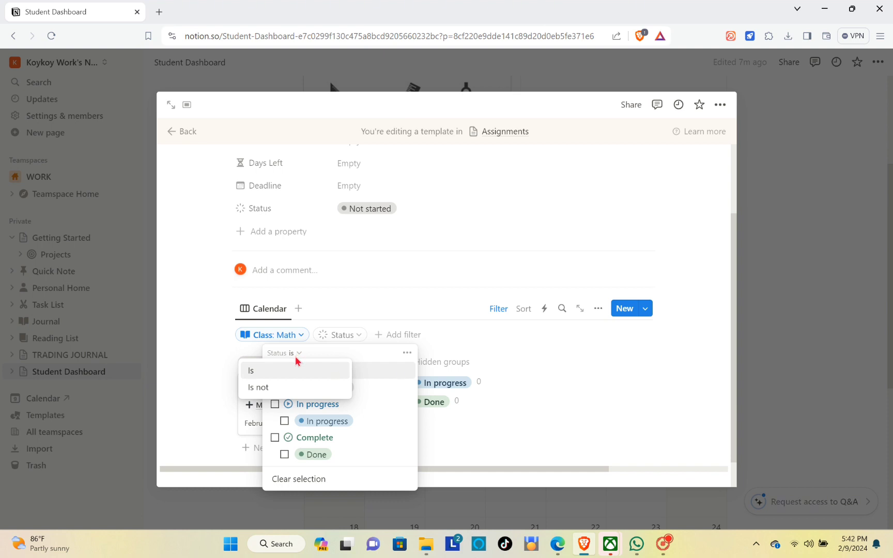
click(279, 387)
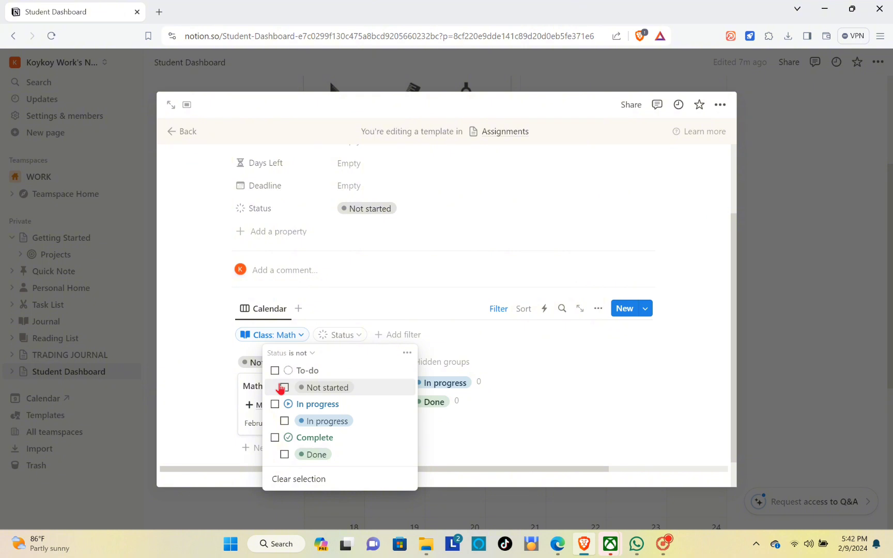
click(275, 437)
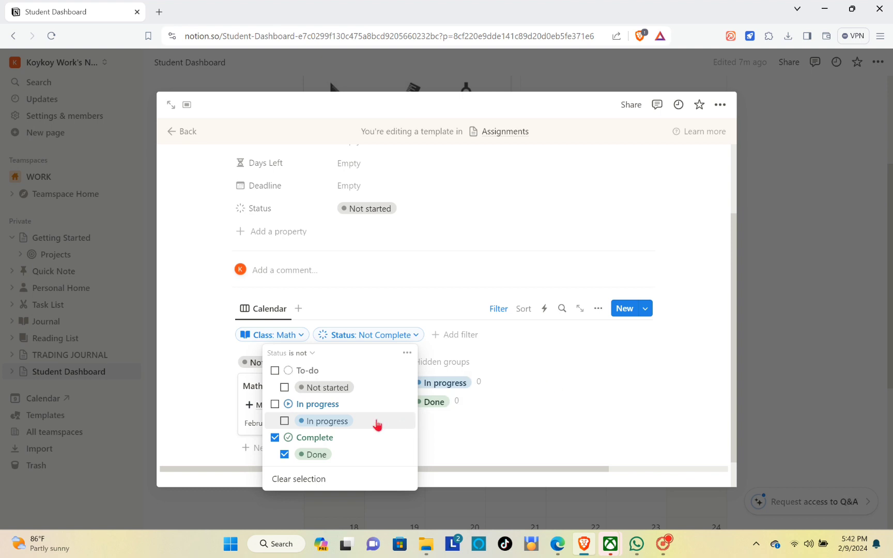
click(546, 370)
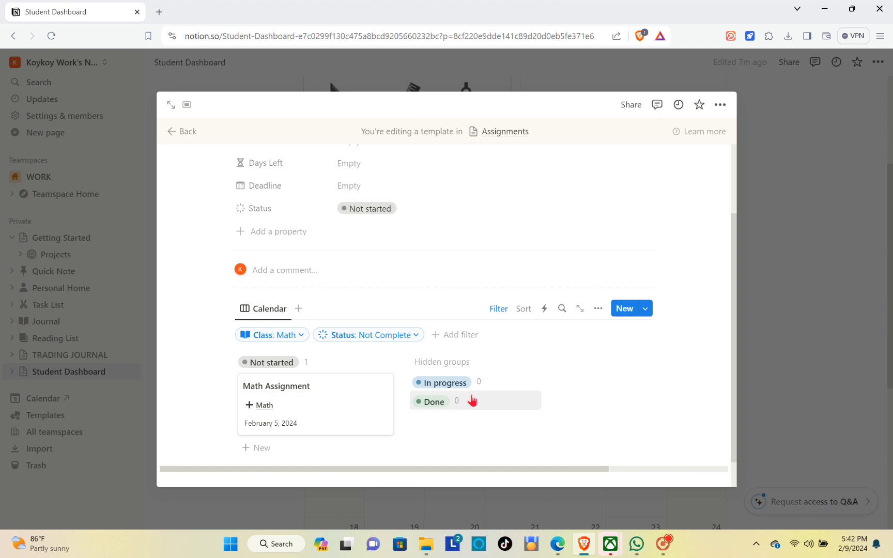
click(500, 310)
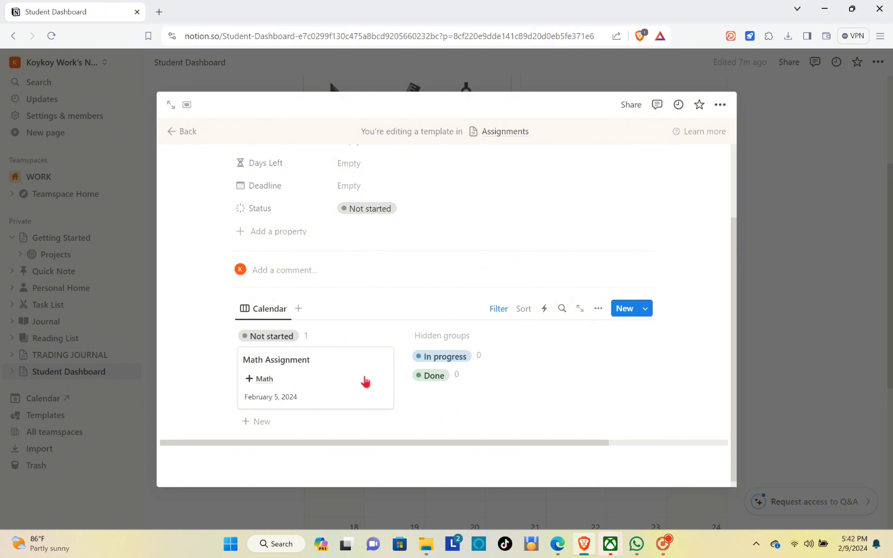
click(381, 359)
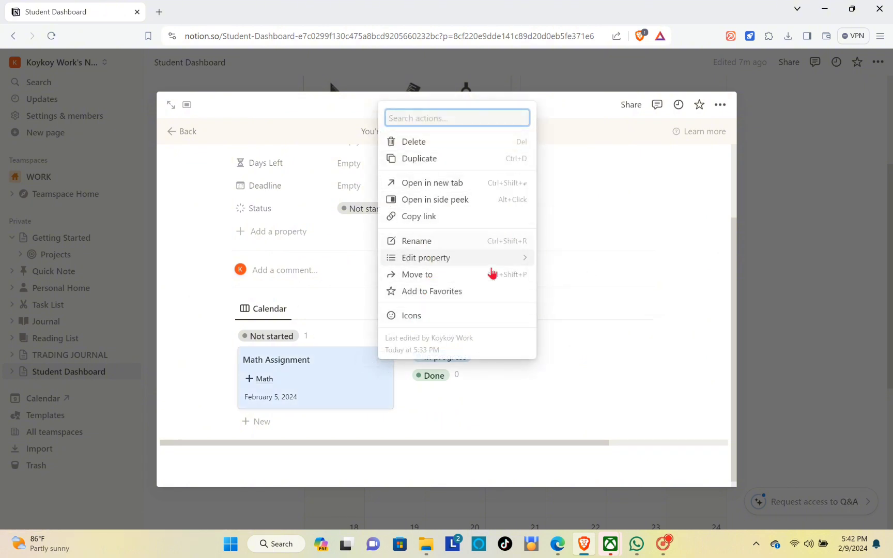
click(479, 411)
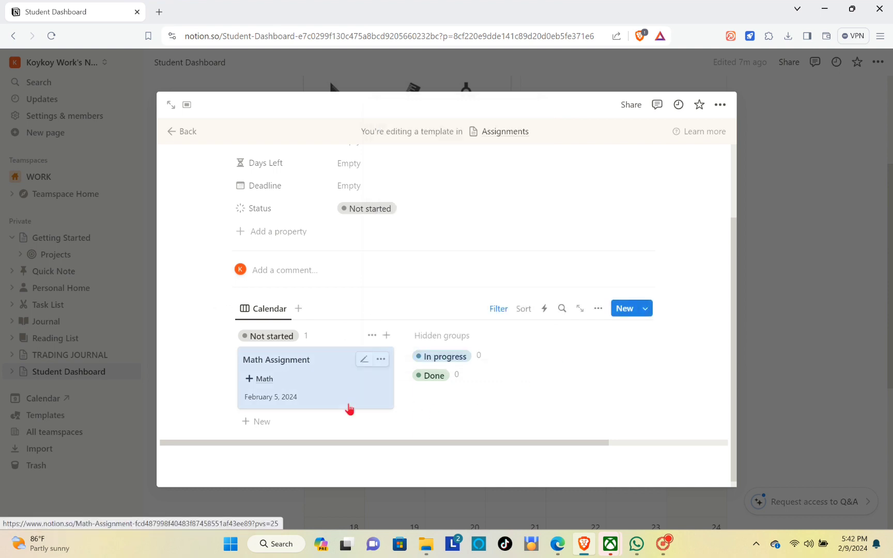
click(266, 310)
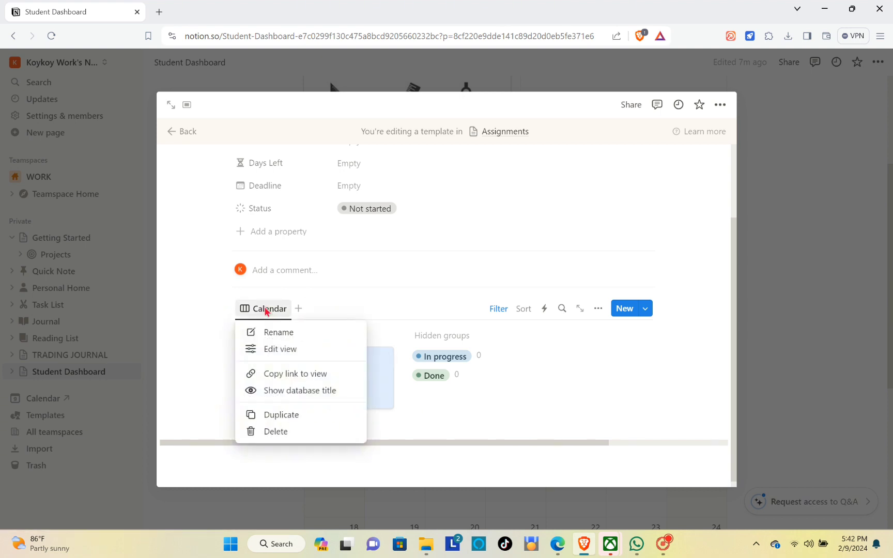
click(265, 310)
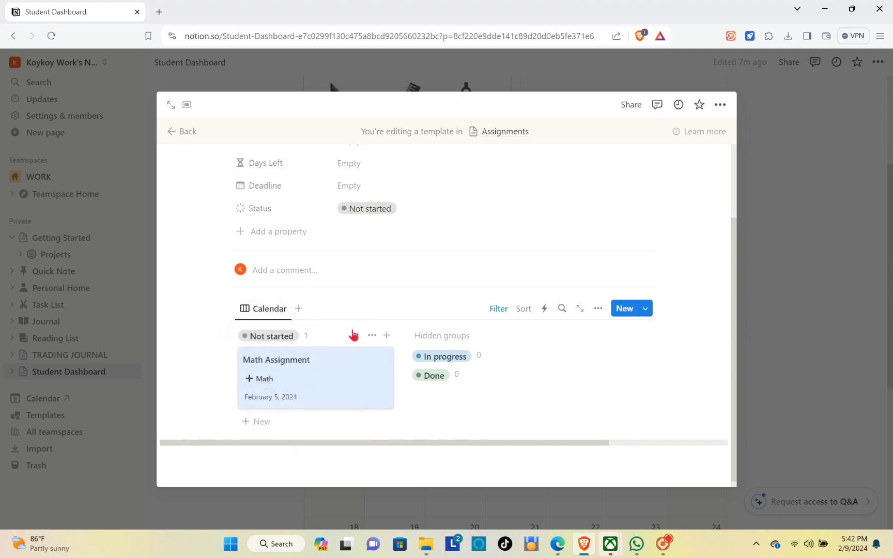
click(370, 337)
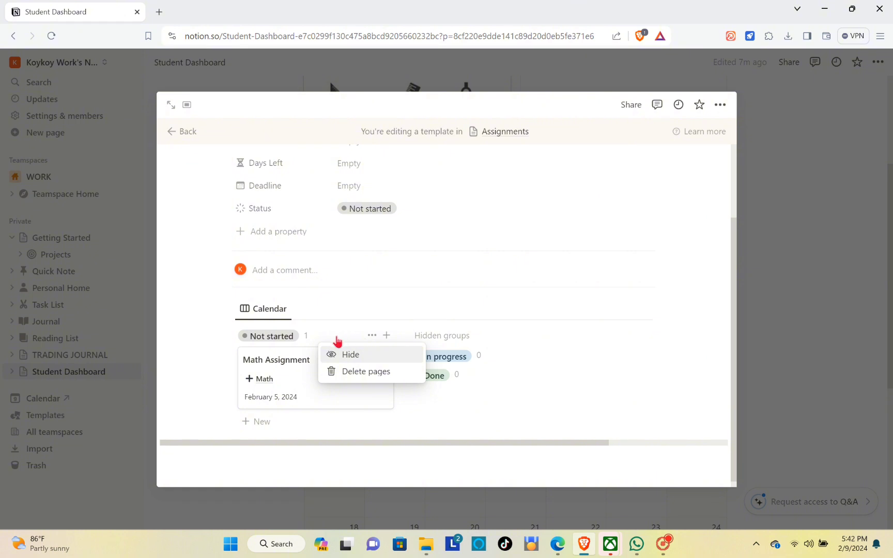
Open the Math Assignment entry from its card on the linked board.
click(278, 409)
click(339, 391)
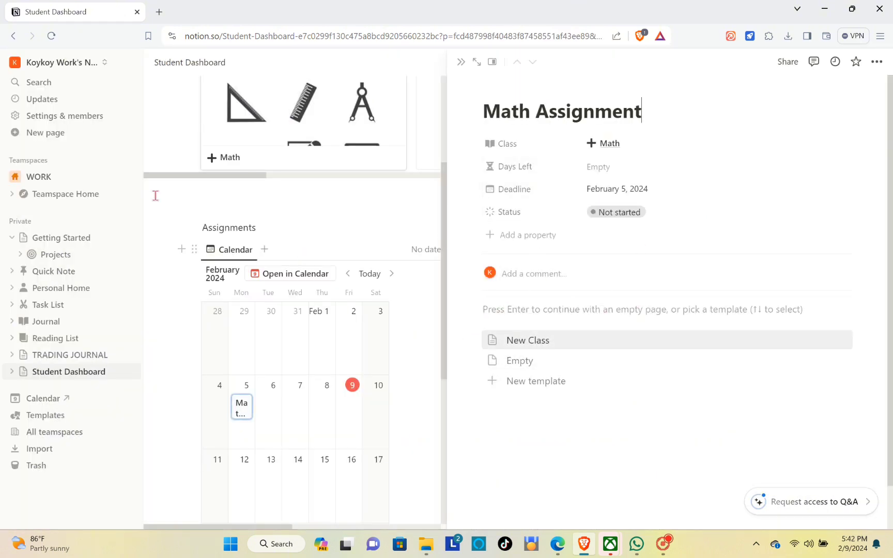
Return to the Student Dashboard and check the Math Assignment entry on the Assignments calendar, closing it again.
click(82, 374)
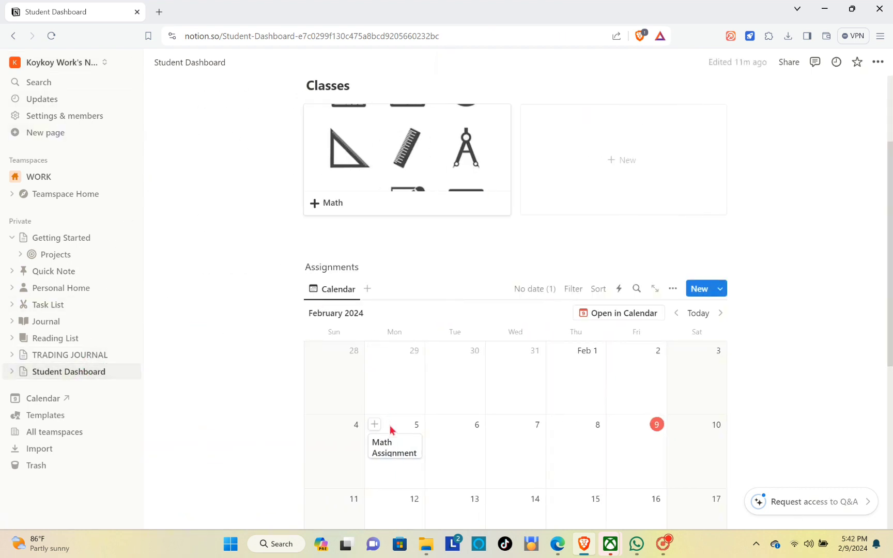
click(385, 445)
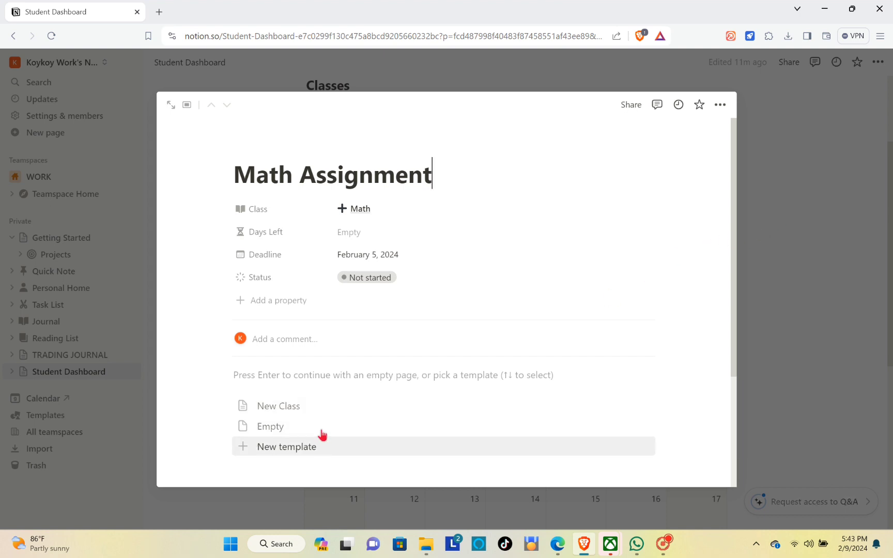
click(825, 197)
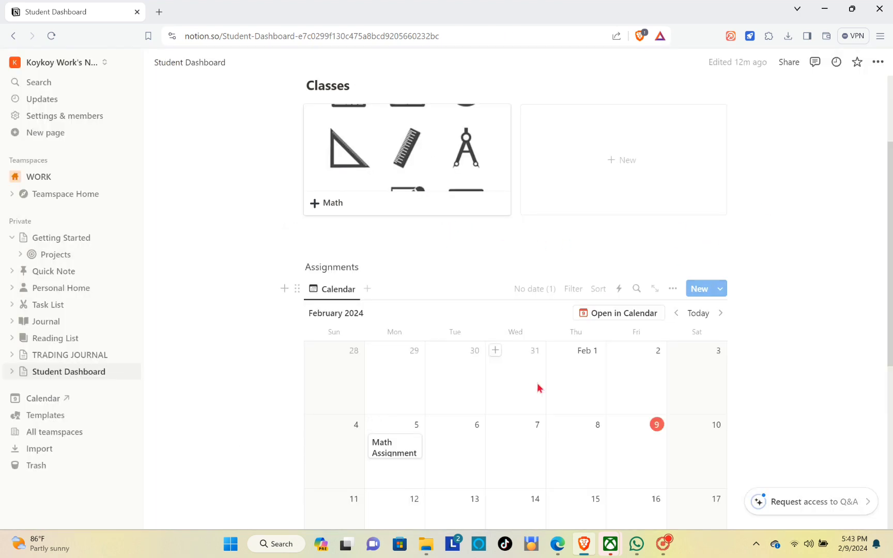
scroll(545, 377, down, 4)
scroll(549, 341, up, 5)
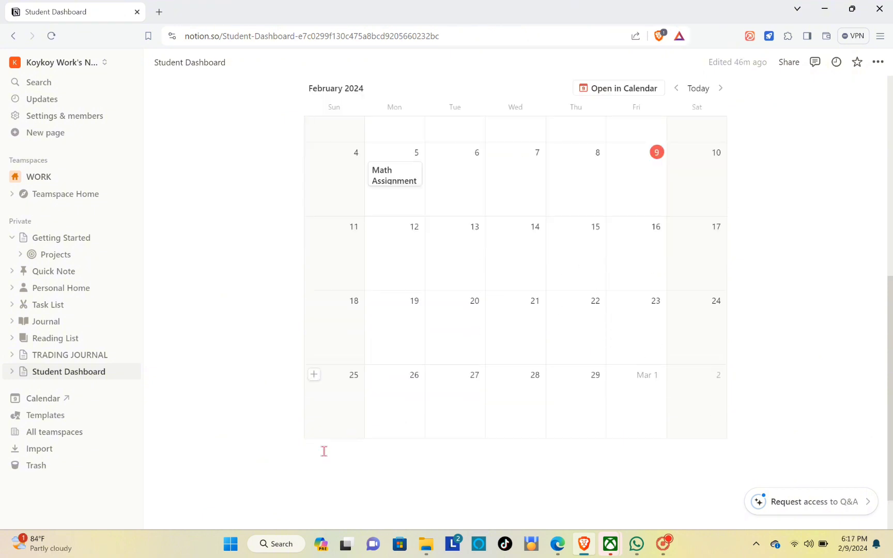
Add a blank line below the Assignments calendar and bring up the block list on the following line.
click(319, 455)
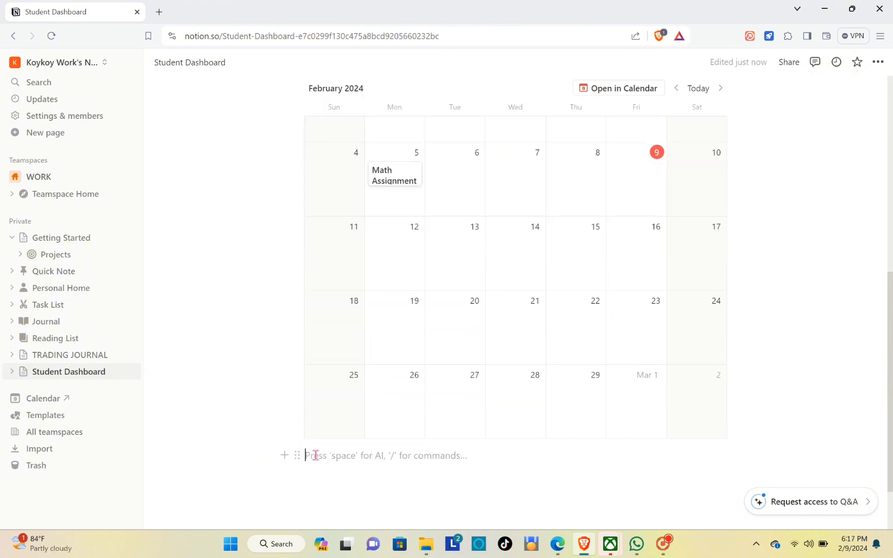
text(##)
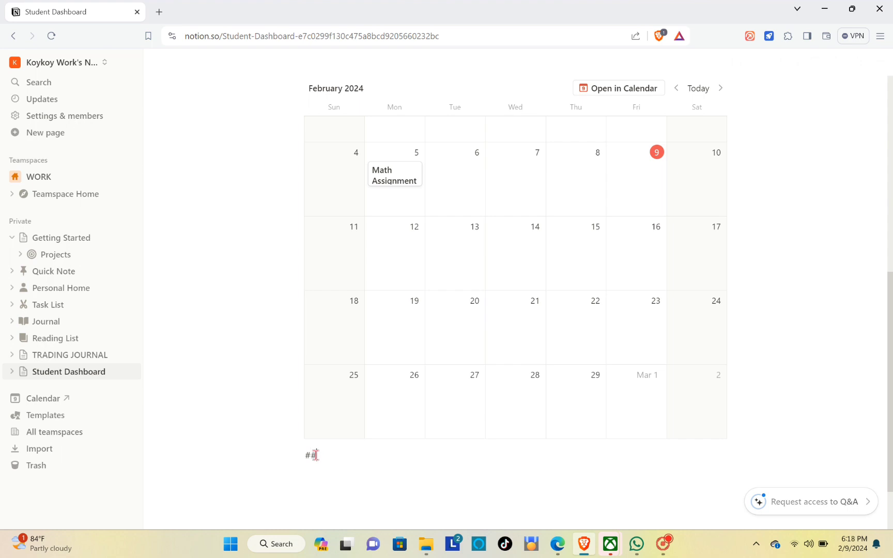
key(BackSpace)
key(Return)
key(Return)
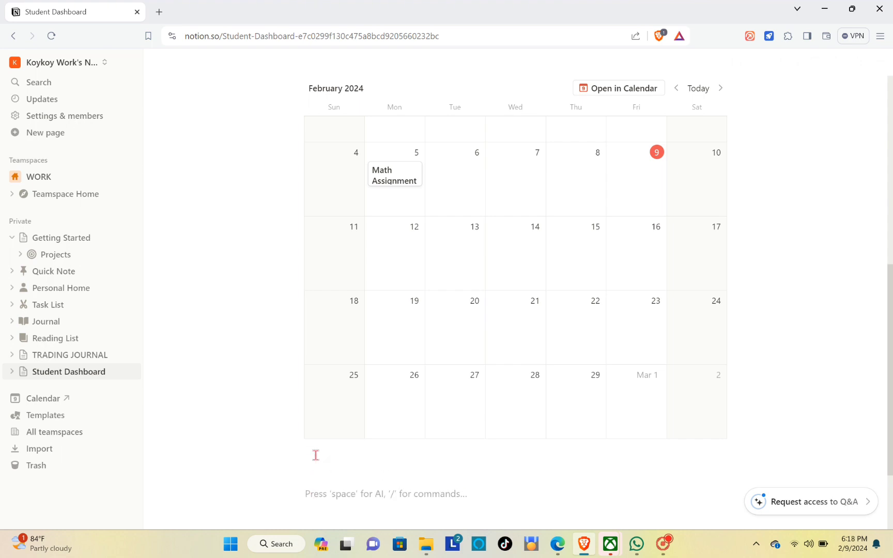
key(BackSpace)
text(/)
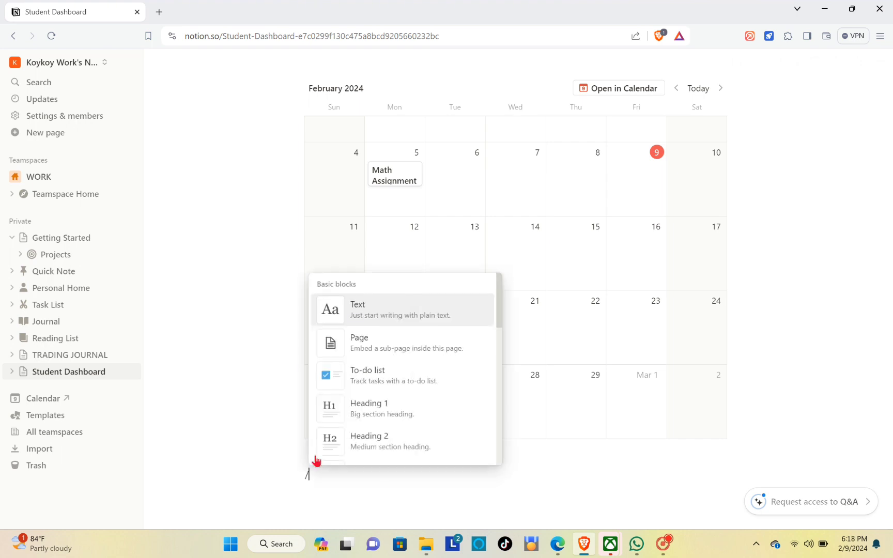
text(not)
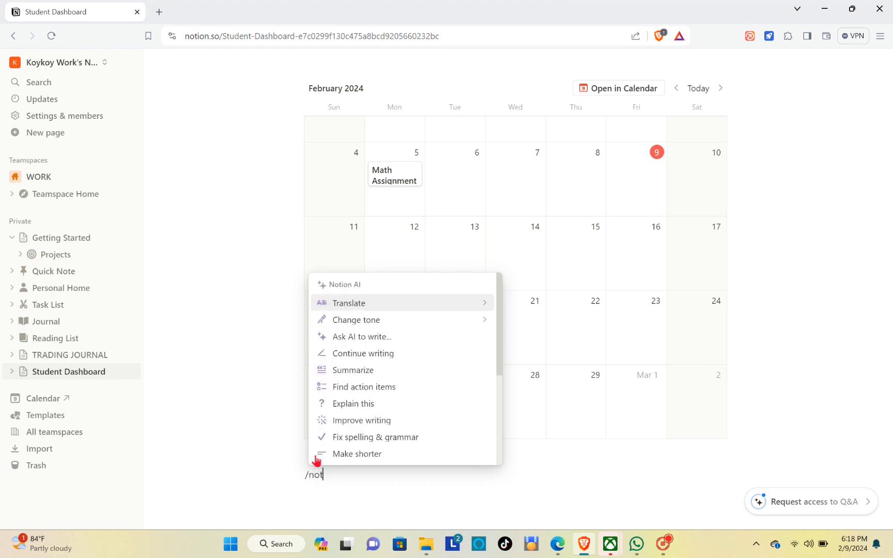
text(e)
key(BackSpace)
key(BackSpace)
key(BackSpace)
key(BackSpace)
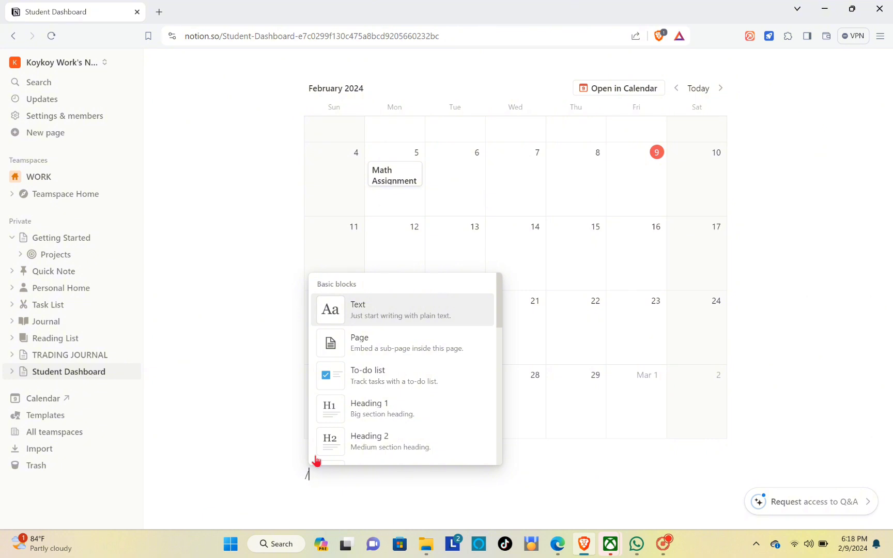
Insert a table view backed by a new database below the Assignments calendar.
text(tab)
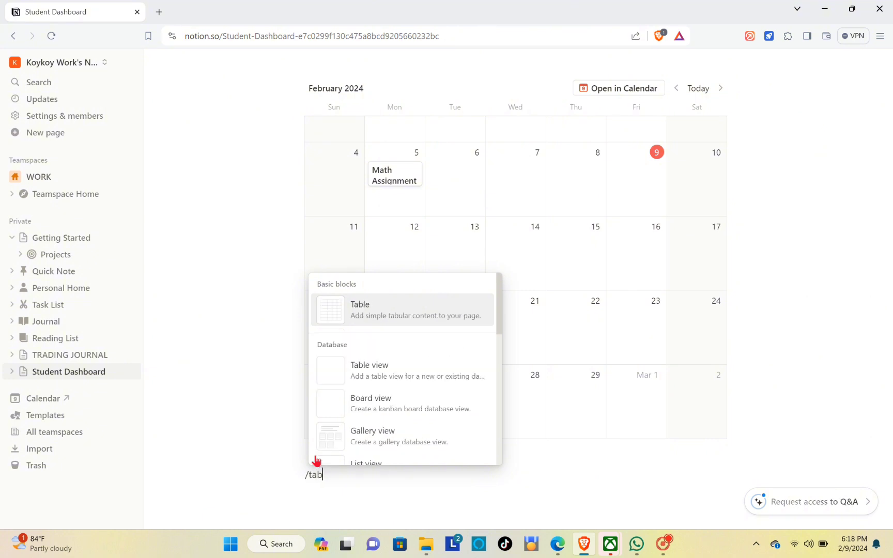
click(396, 375)
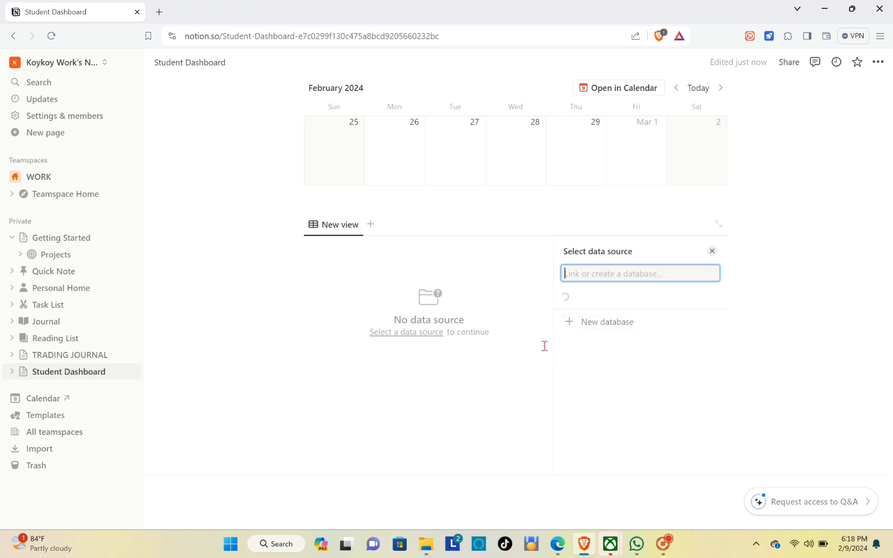
click(598, 324)
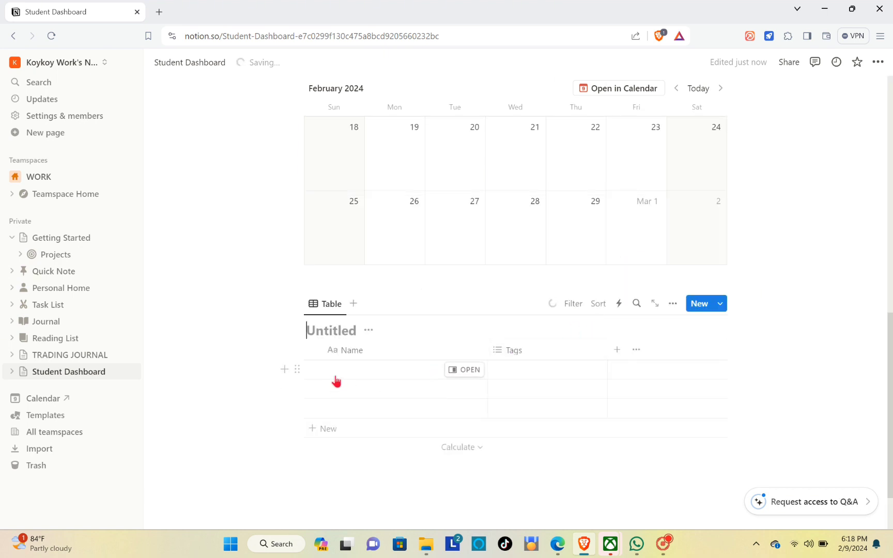
Name the new database "Notes" and hide its title.
click(335, 336)
text(Notes)
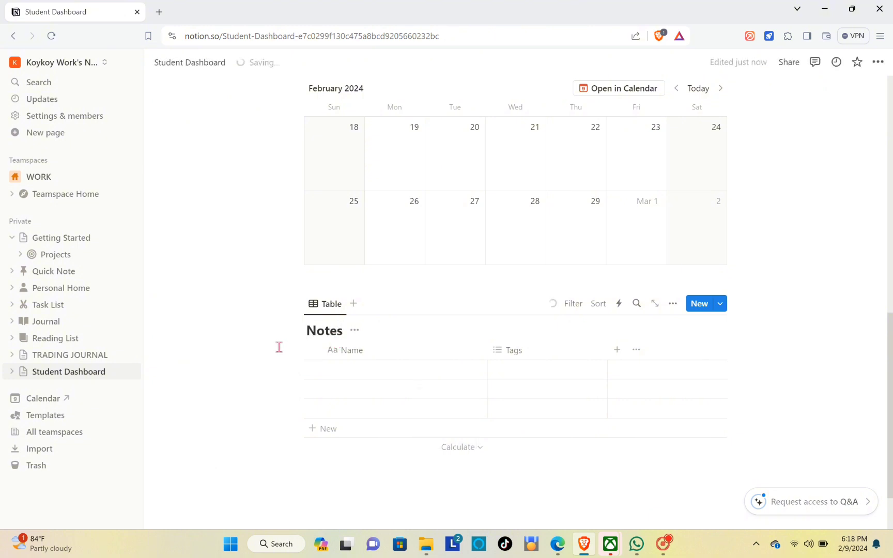
click(355, 330)
click(349, 394)
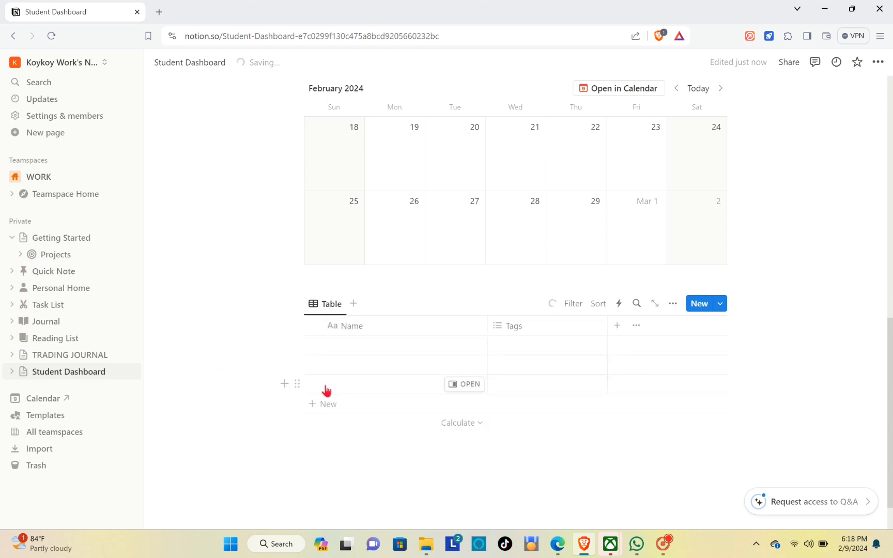
Turn off vertical lines in the Notes table's layout and add a blank line above the table.
click(671, 305)
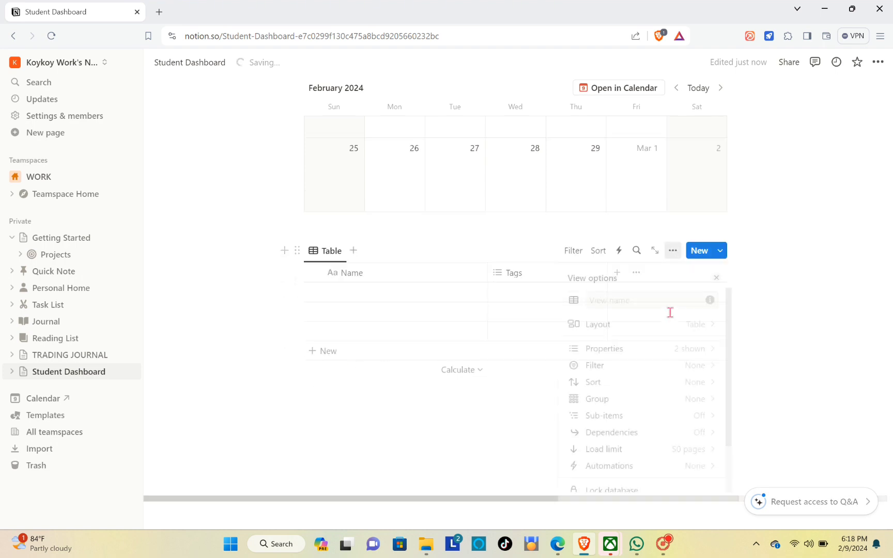
click(606, 325)
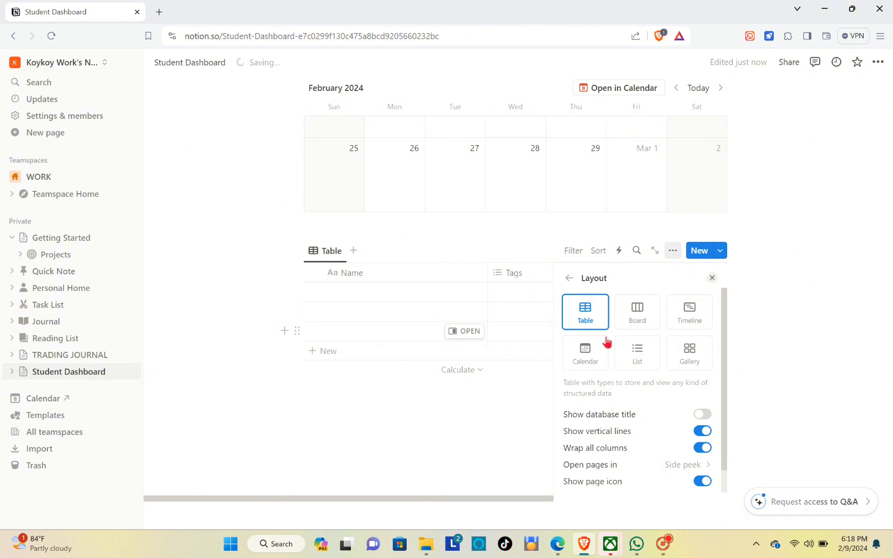
click(705, 432)
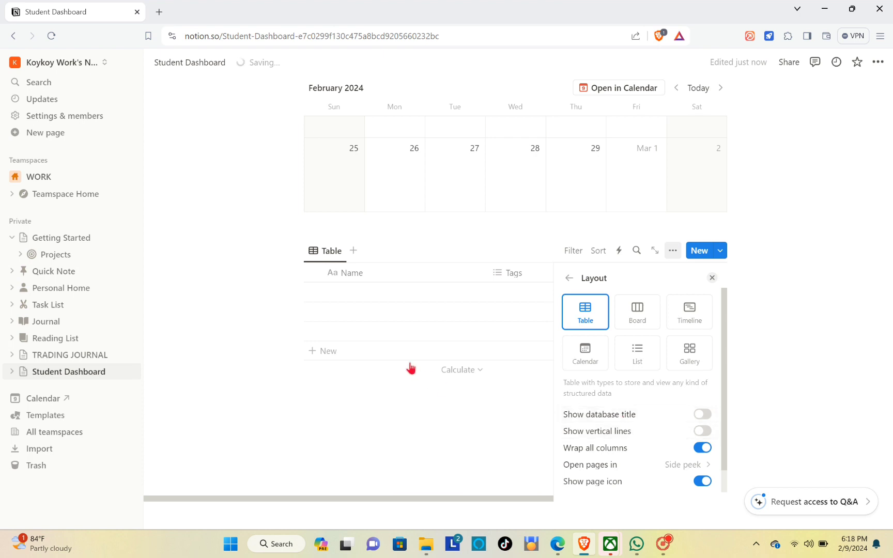
click(323, 228)
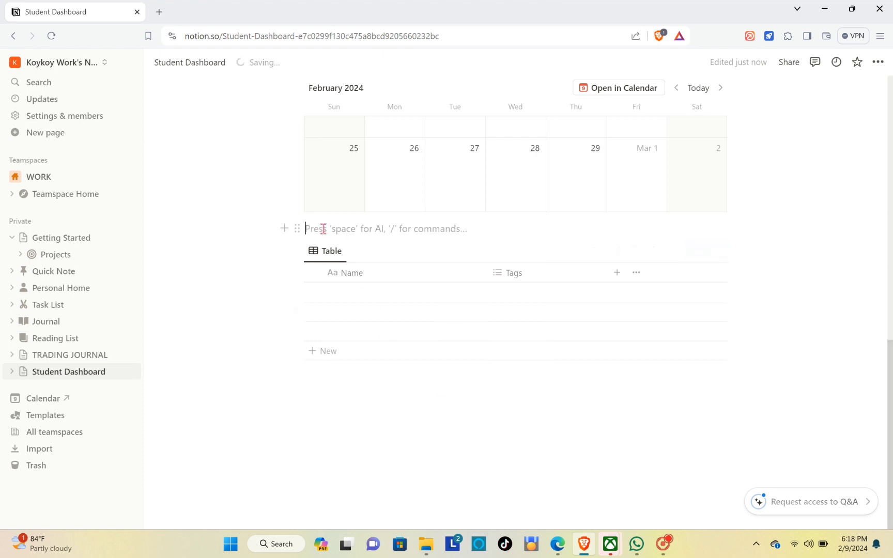
key(Return)
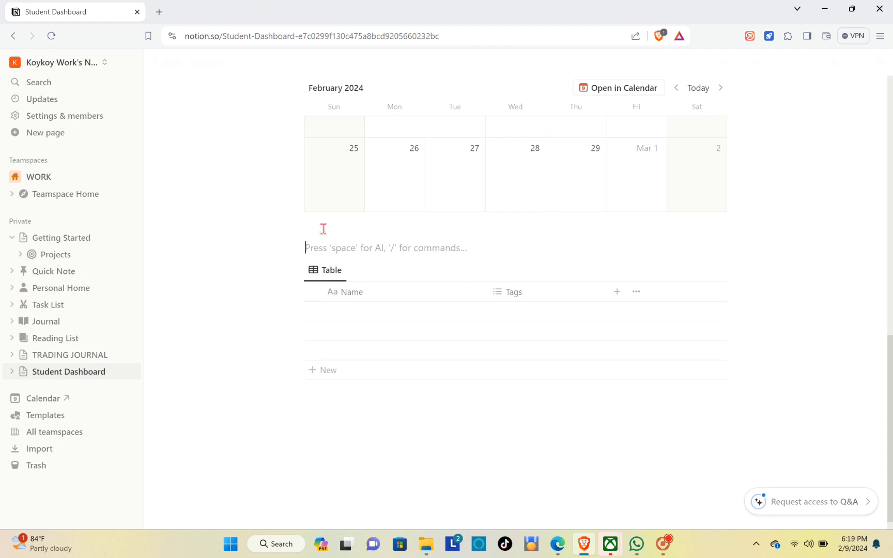
text(###)
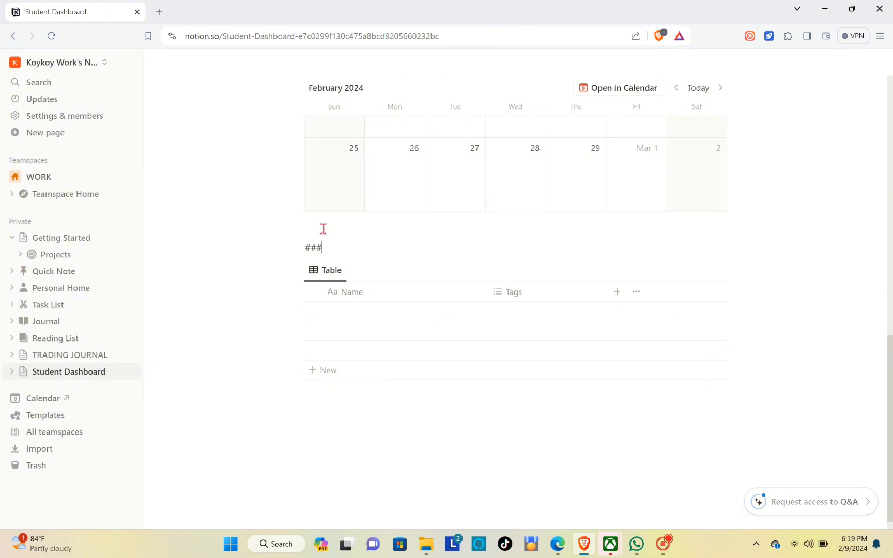
key(Return)
key(BackSpace)
key(BackSpace)
key(BackSpace)
key(BackSpace)
key(Caps_Lock)
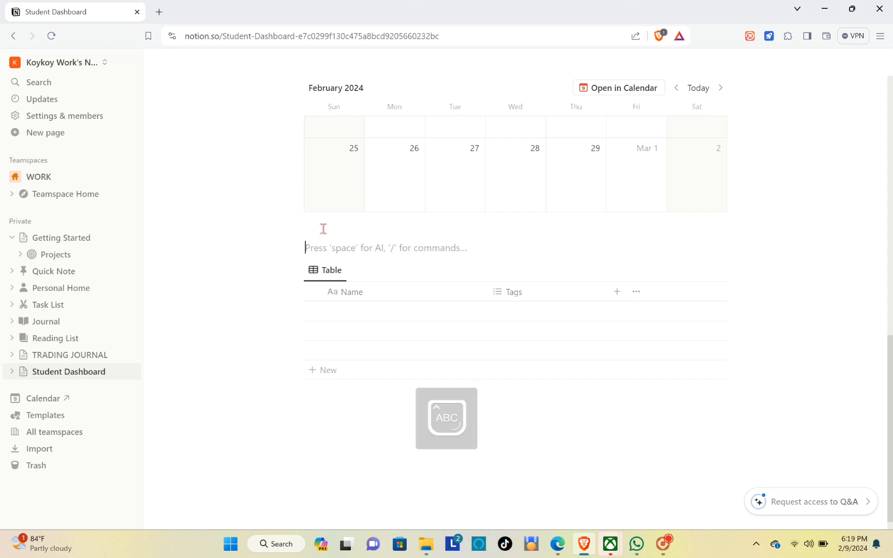
text(N)
key(Caps_Lock)
text(otes)
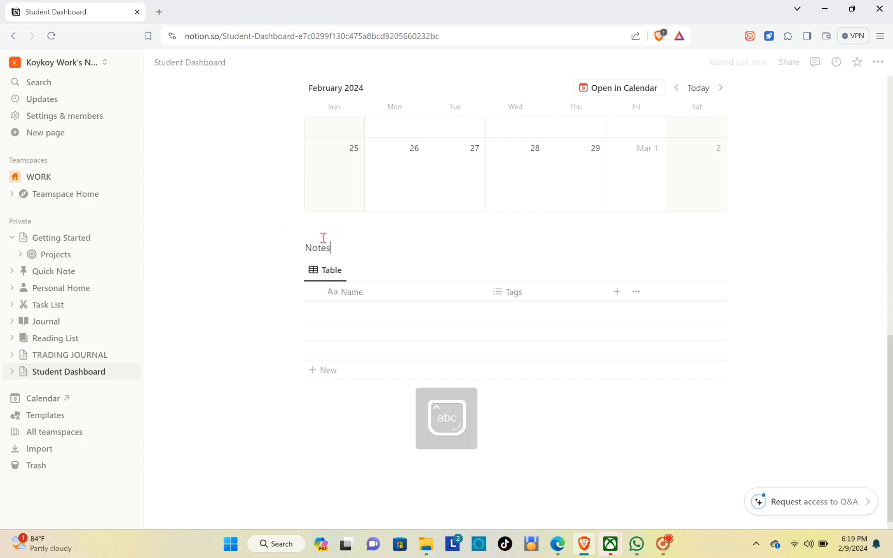
key(BackSpace)
key(BackSpace)
key(BackSpace)
key(BackSpace)
key(BackSpace)
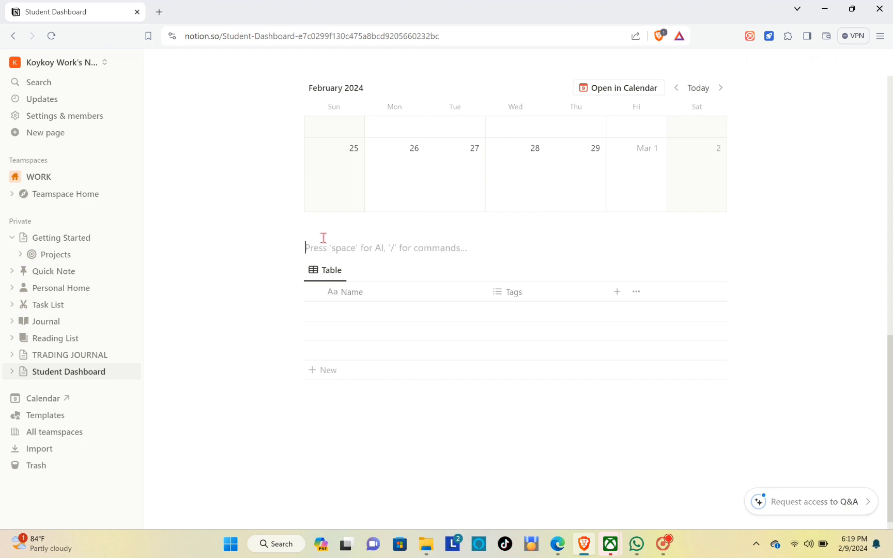
Add a Heading 3 reading "Notes" directly above the new table.
text(#)
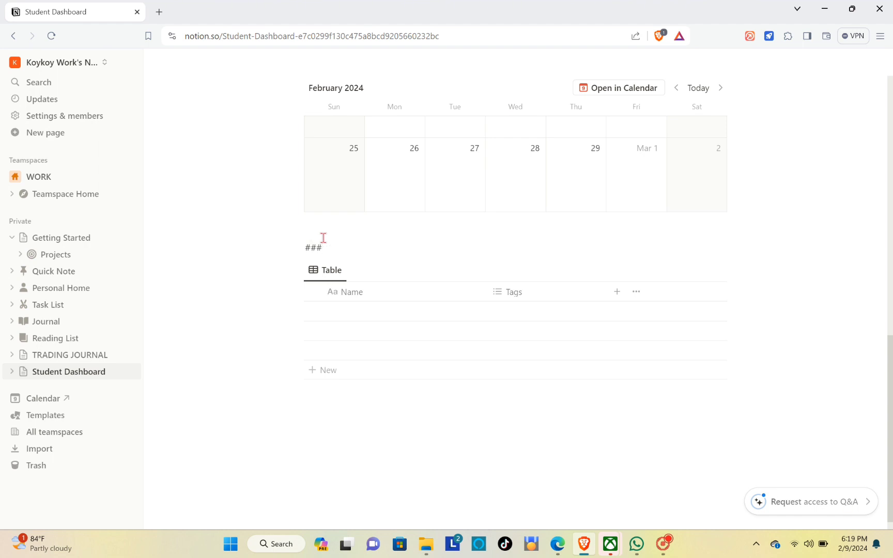
text(## )
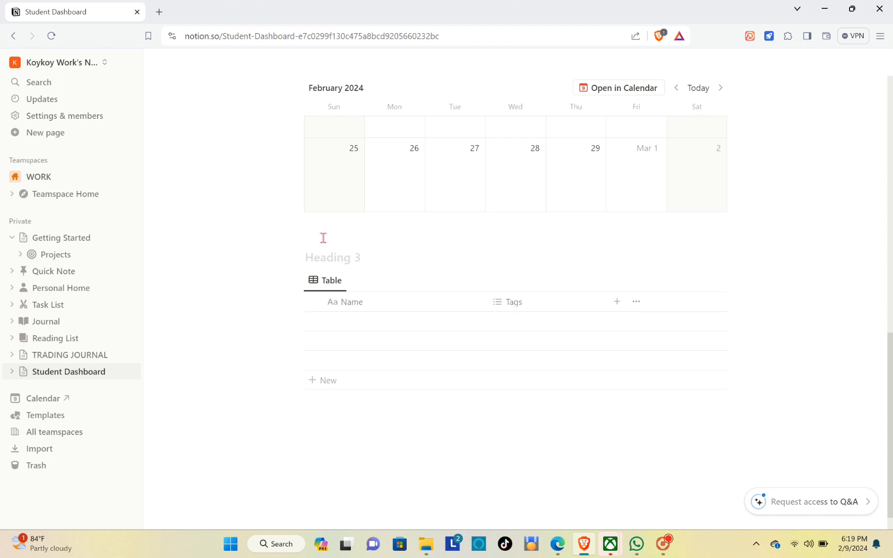
text(Notes)
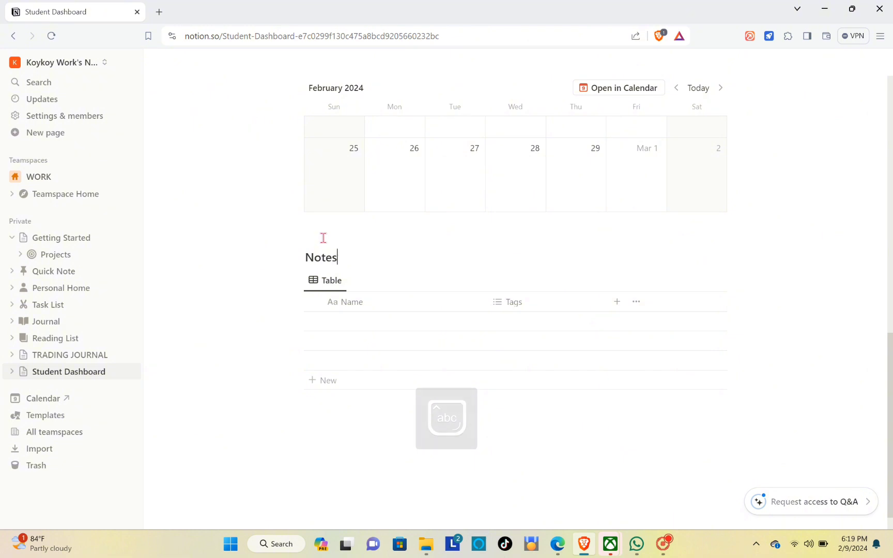
Delete the Tags property from the Notes table.
click(517, 309)
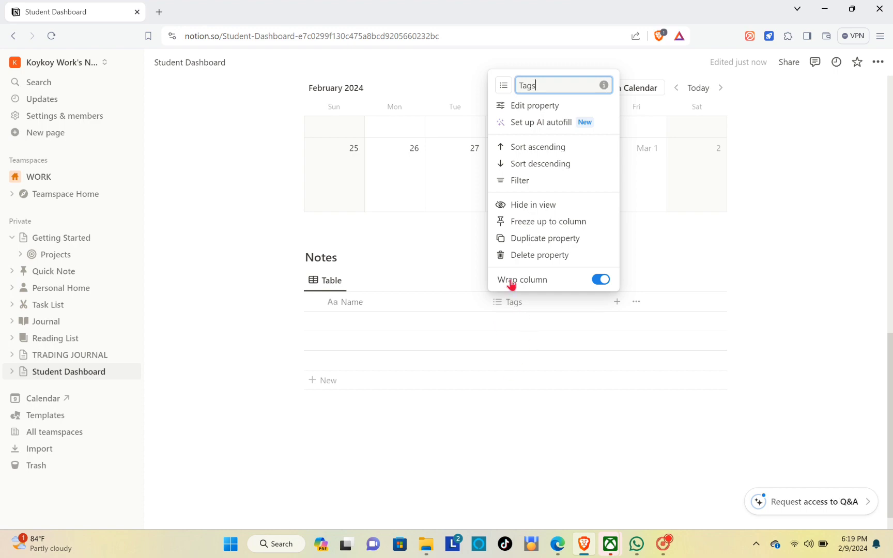
click(534, 255)
click(513, 288)
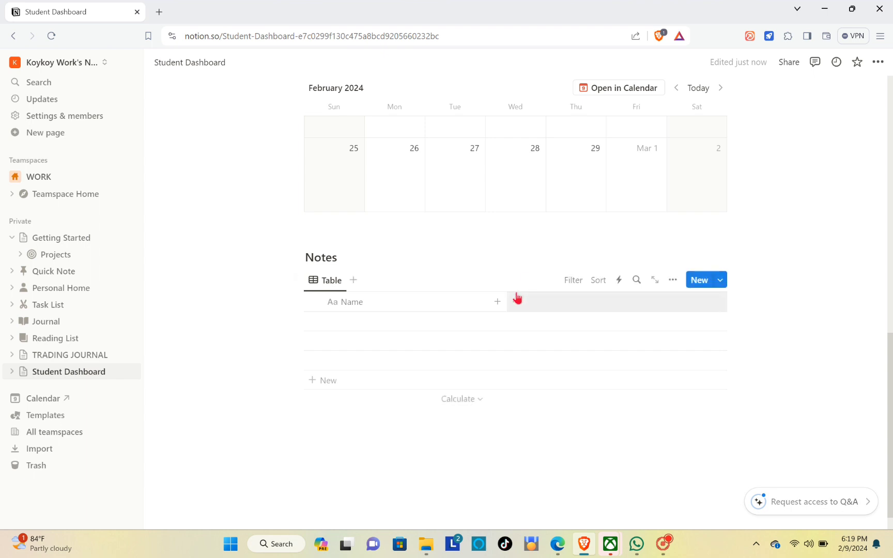
Add a Select property named "Topic" to the Notes table.
click(499, 301)
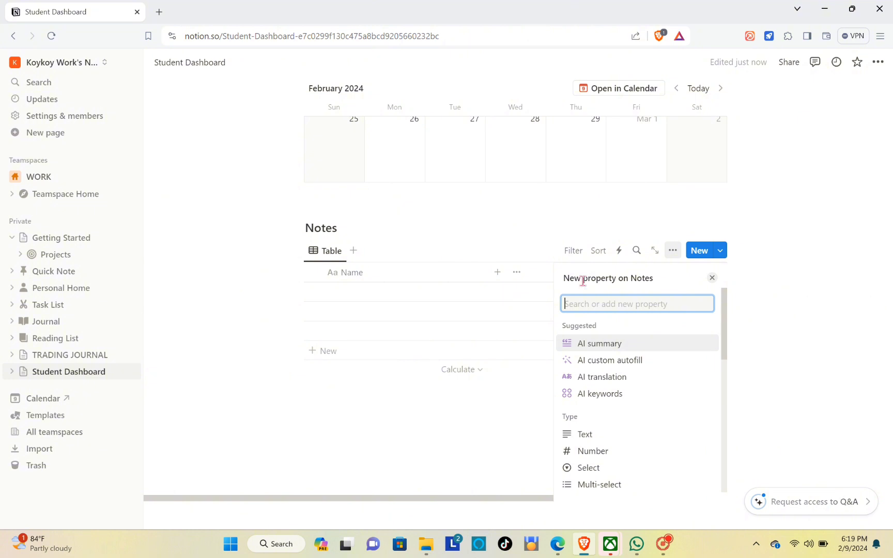
click(590, 467)
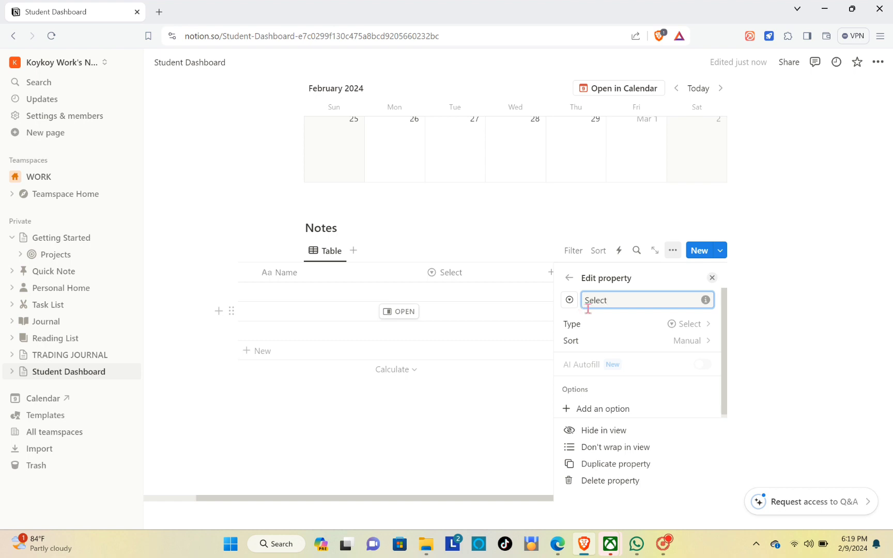
key(ctrl+a)
key(BackSpace)
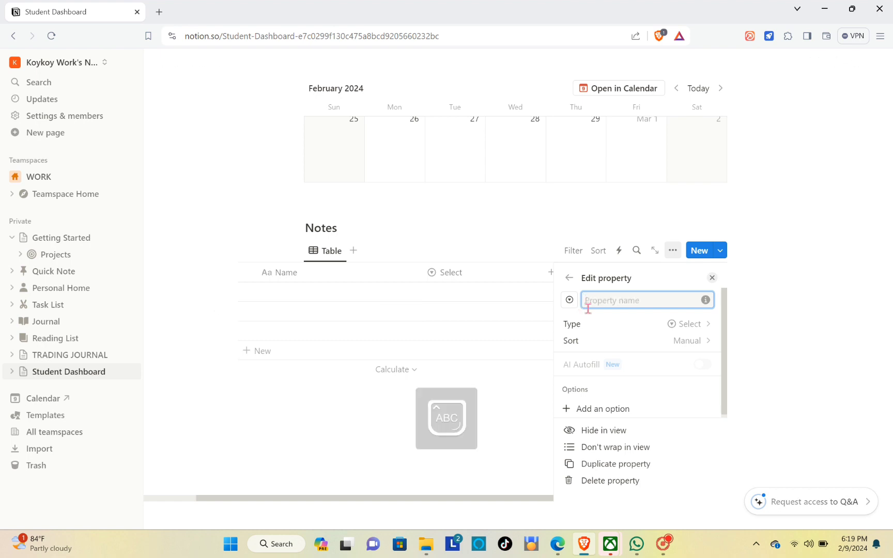
text(Topic)
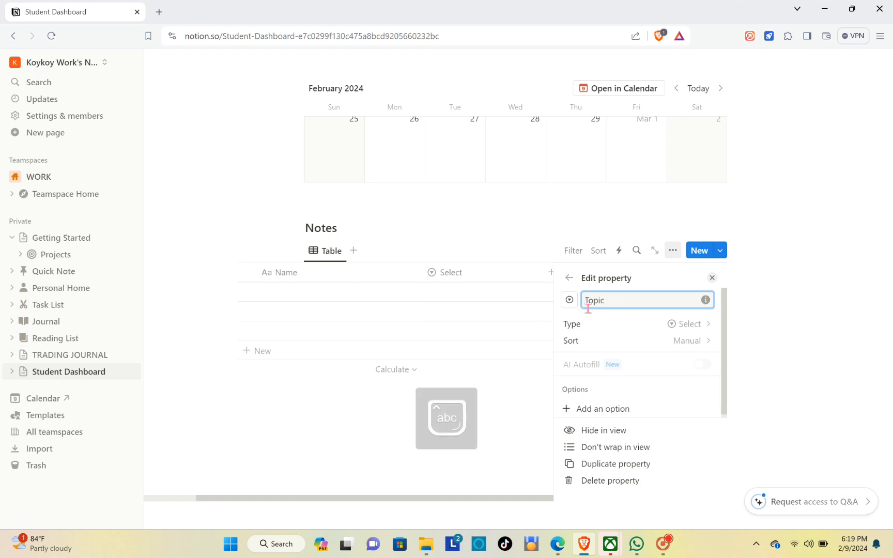
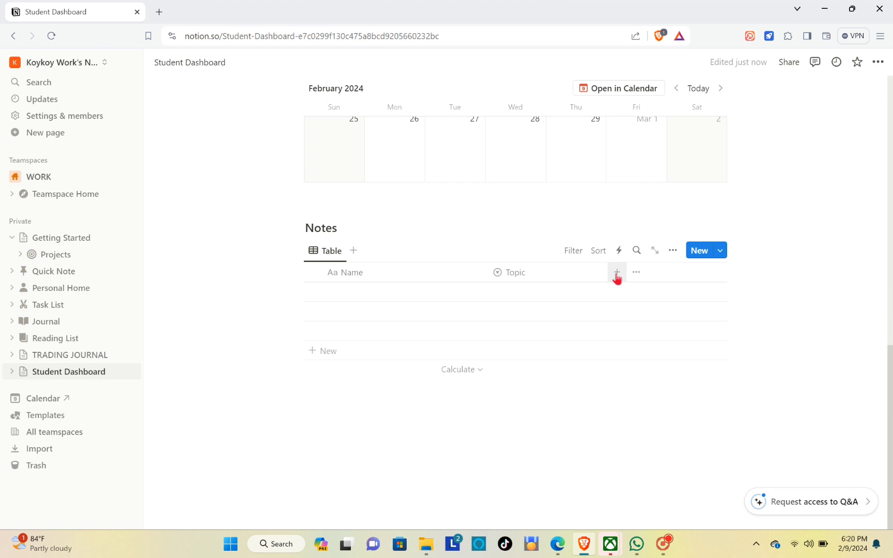
Narrow the Topic and Name columns of the Notes table.
click(618, 274)
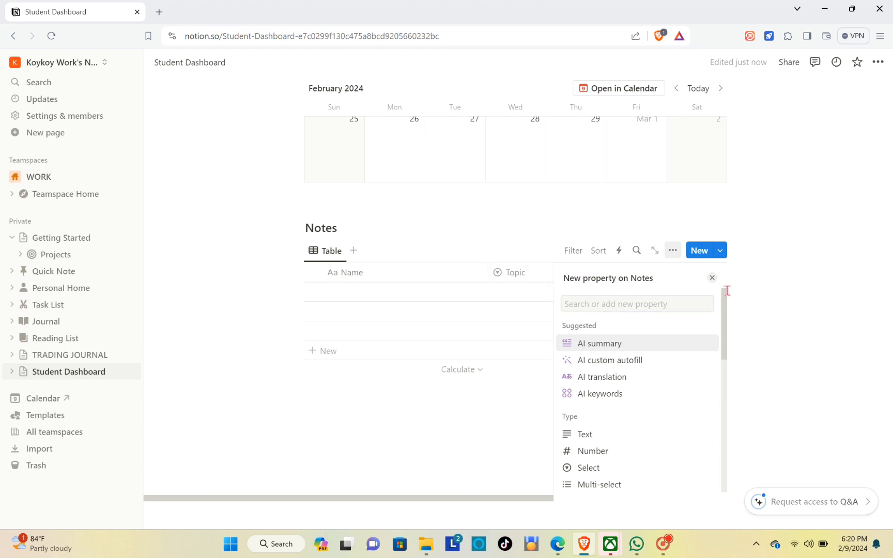
click(712, 279)
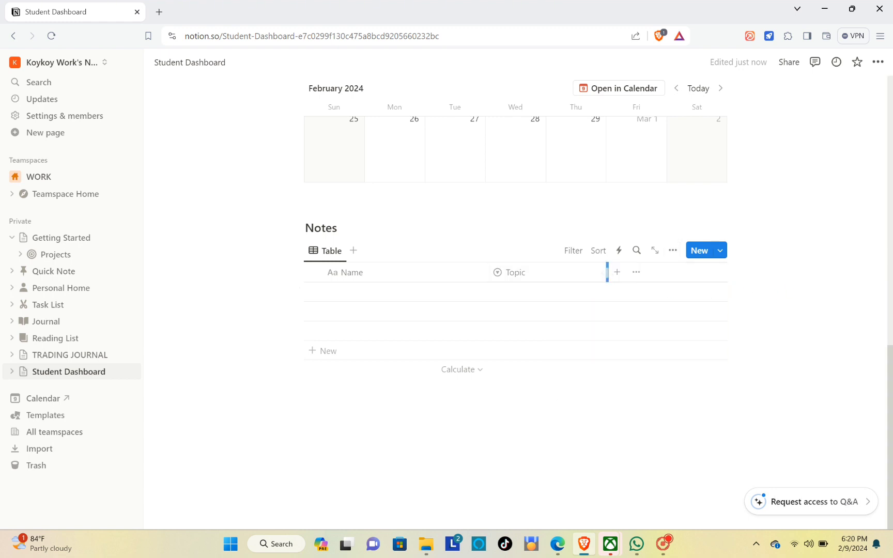
drag(593, 279, 568, 281)
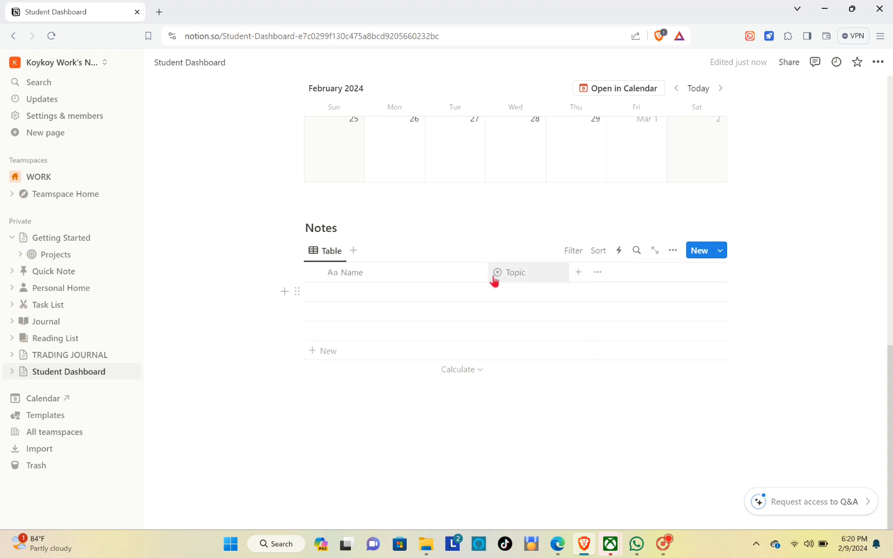
drag(487, 273, 438, 275)
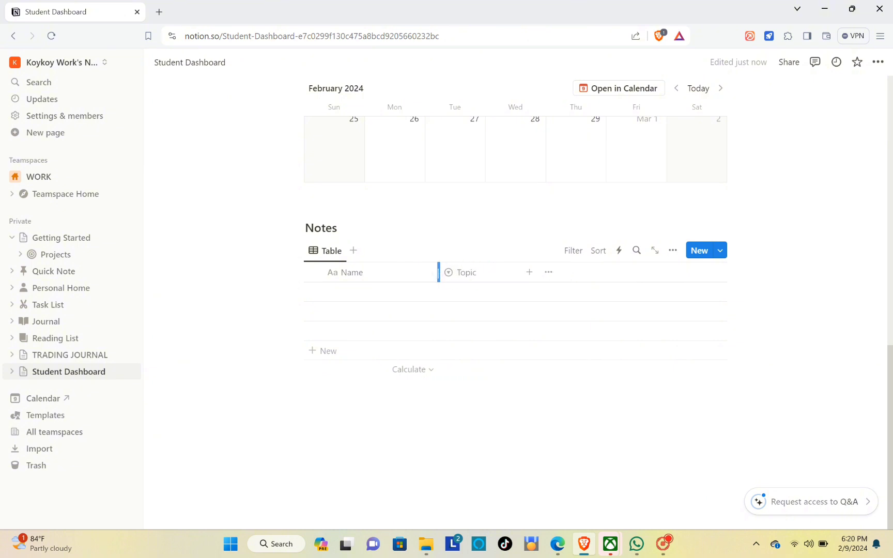
Add a Status property named "Mastery" to the Notes table.
click(529, 272)
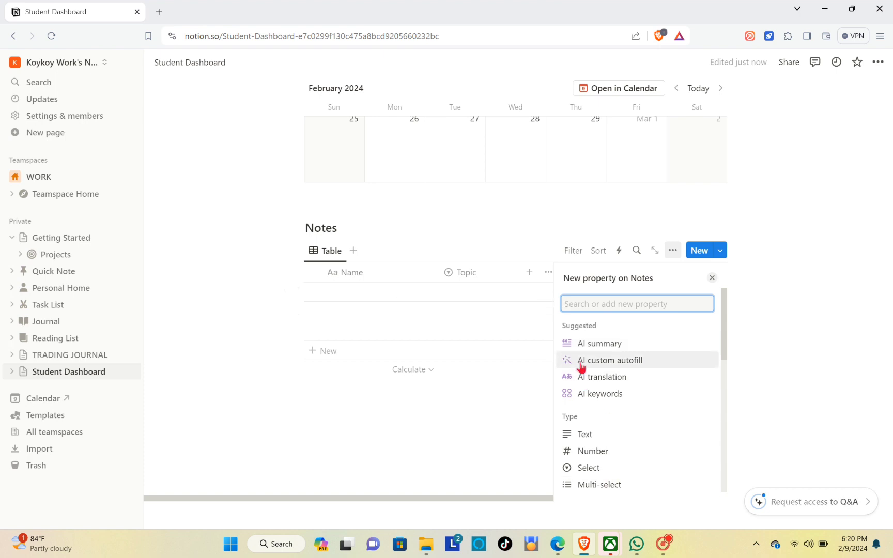
text(sta)
click(605, 384)
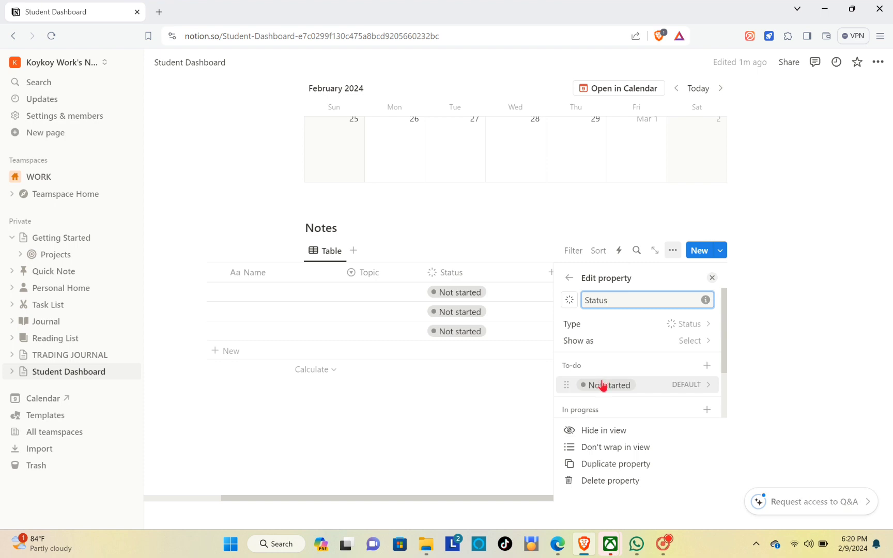
key(BackSpace)
key(BackSpace)
key(BackSpace)
key(BackSpace)
key(BackSpace)
key(BackSpace)
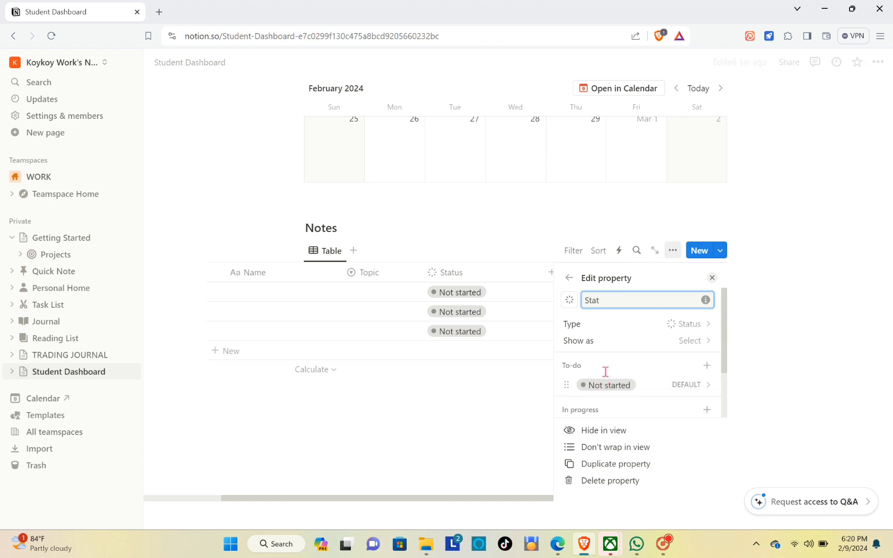
text(Ma)
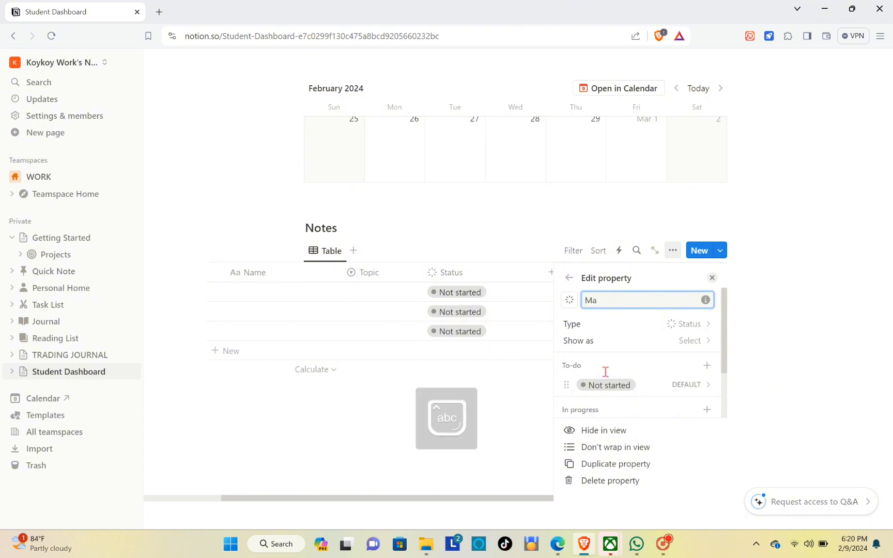
text(stery)
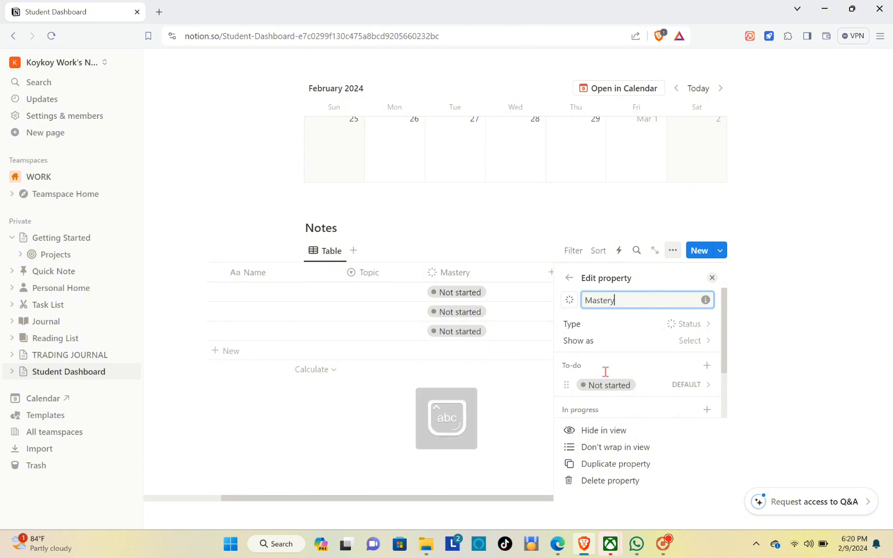
click(807, 299)
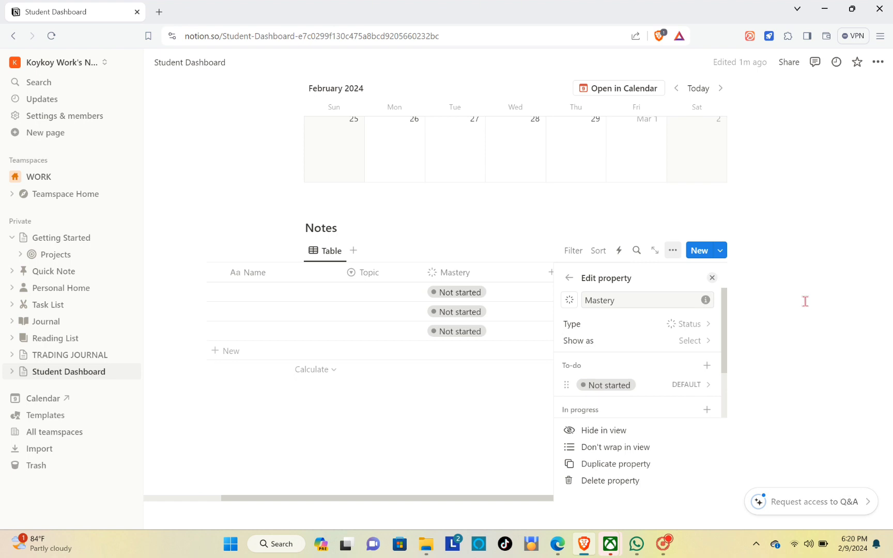
Add the options "Hard" and "Normal" to the In progress group of the Mastery property.
click(692, 387)
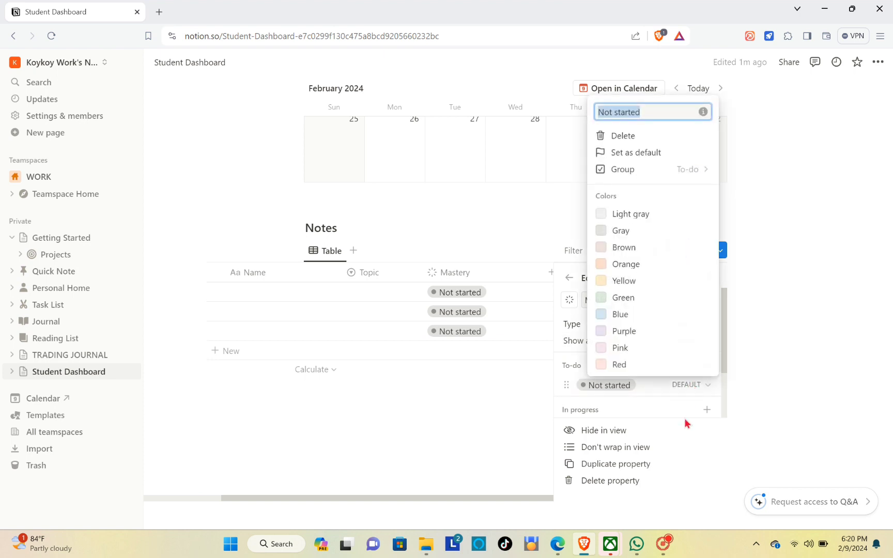
click(694, 392)
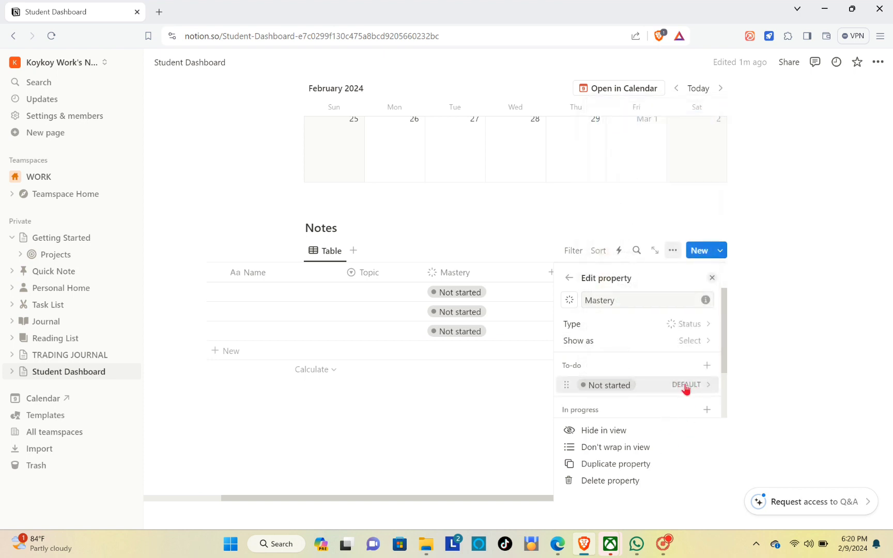
scroll(697, 385, down, 2)
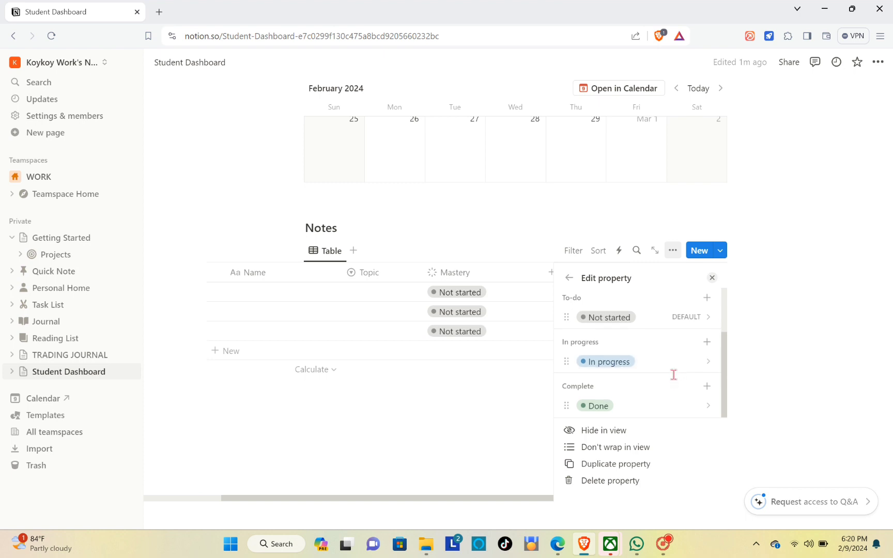
click(707, 363)
click(707, 367)
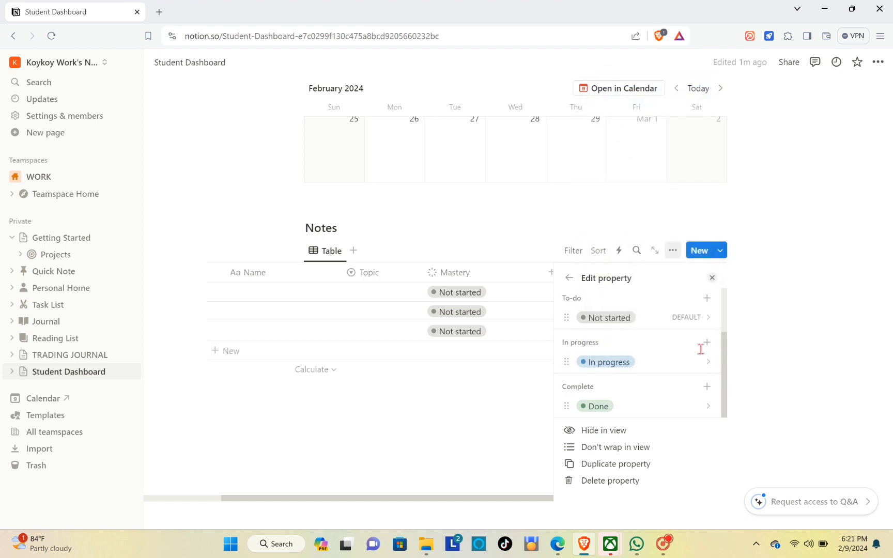
click(704, 343)
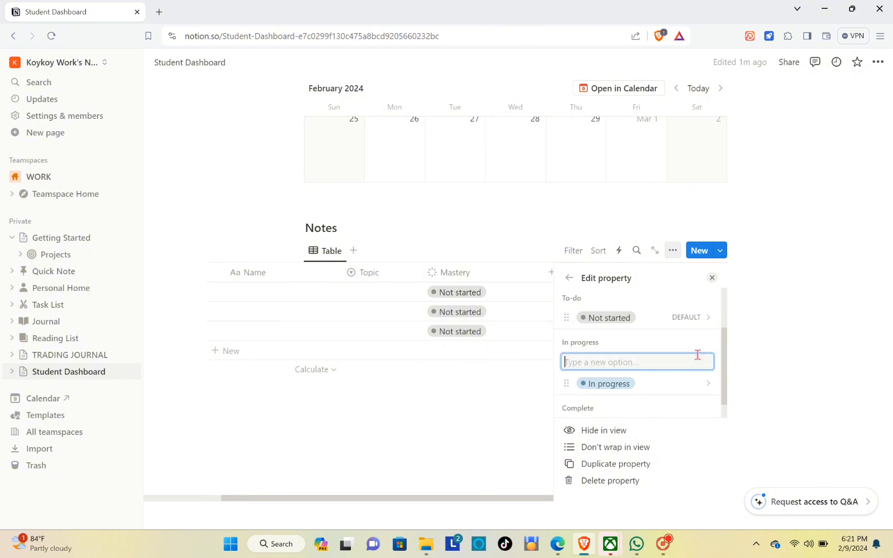
text(Hard)
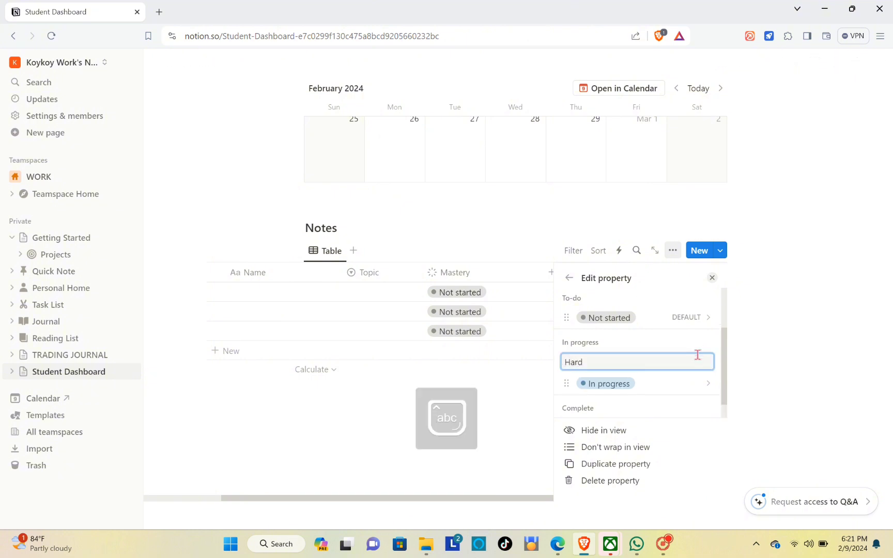
key(Return)
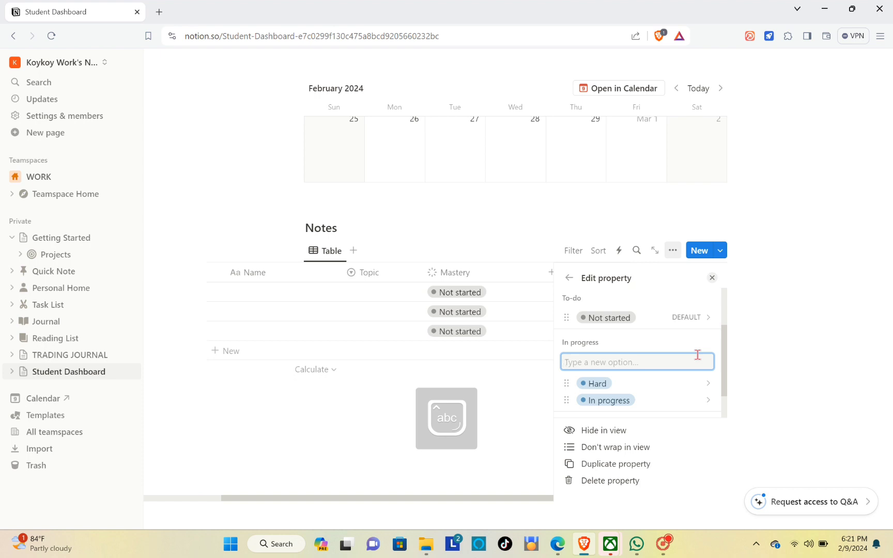
text(Norm)
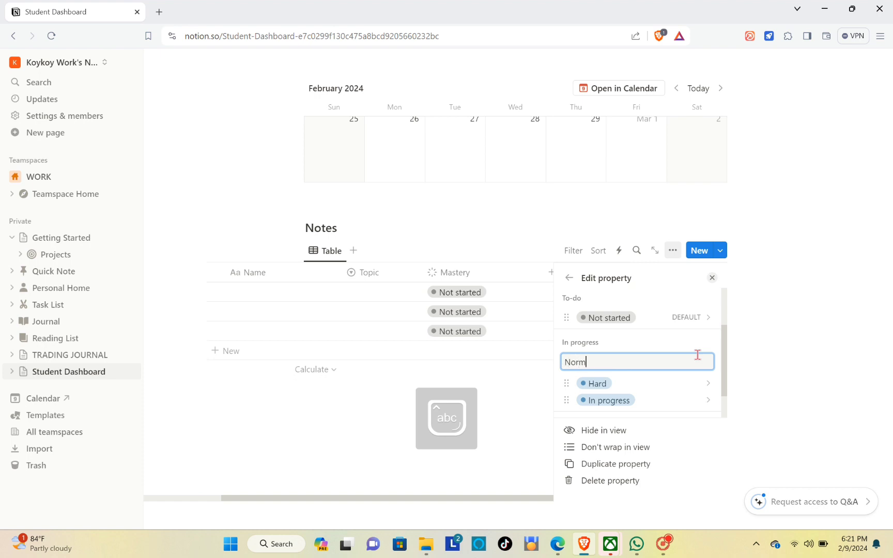
text(al)
key(Return)
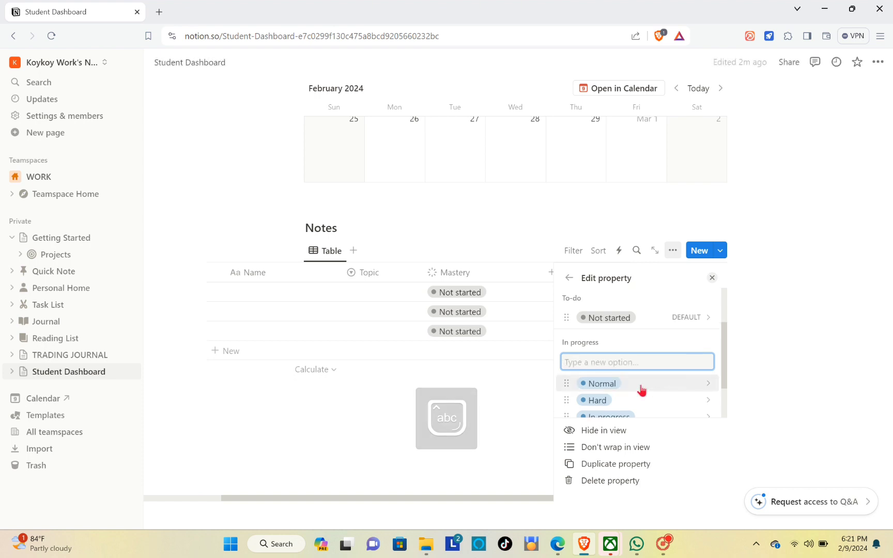
Set the color of the Hard option to red and the Normal option to blue.
click(706, 387)
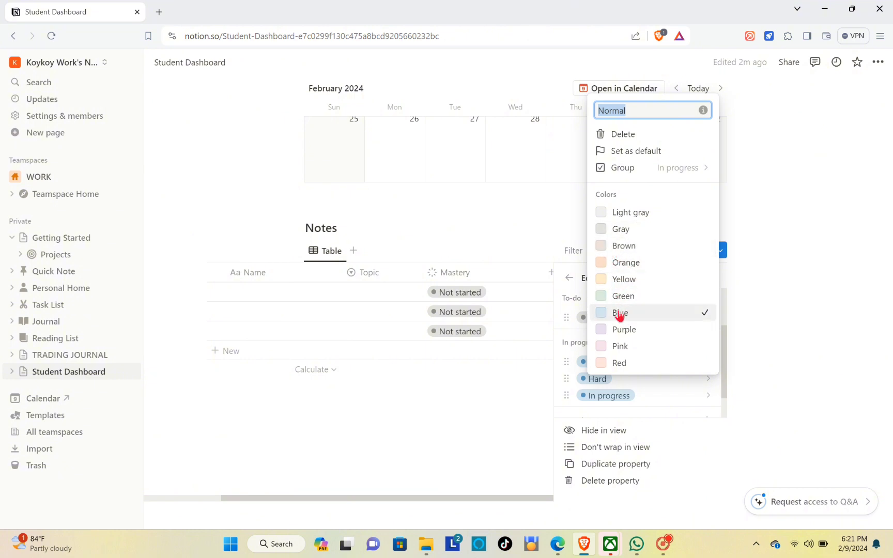
click(640, 361)
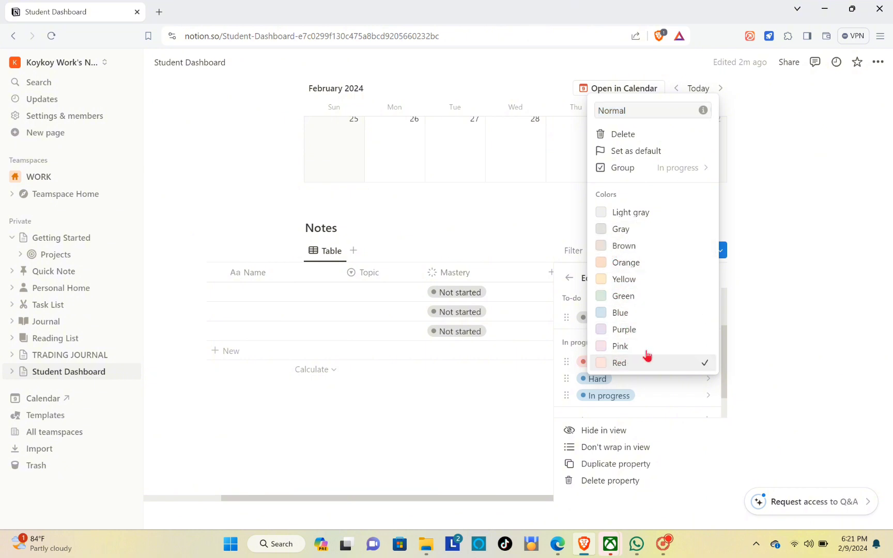
click(649, 385)
click(644, 378)
click(634, 361)
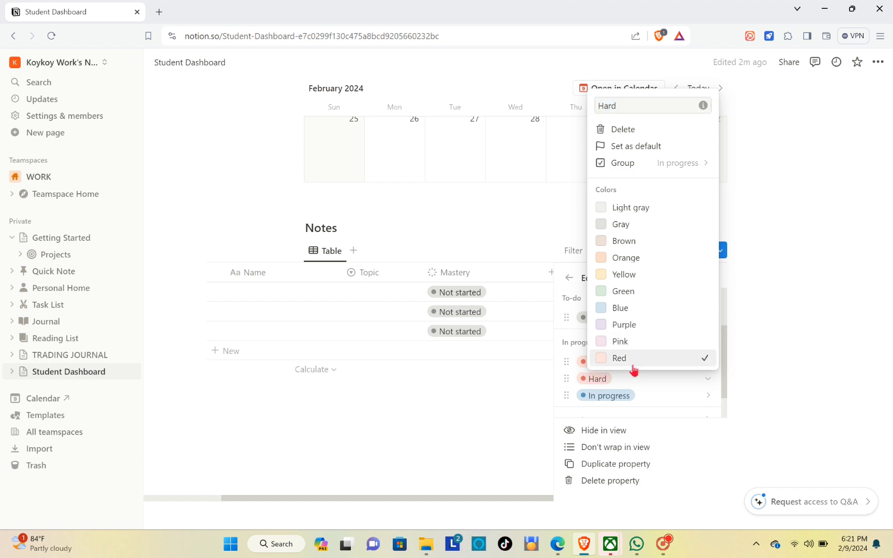
click(582, 367)
click(593, 362)
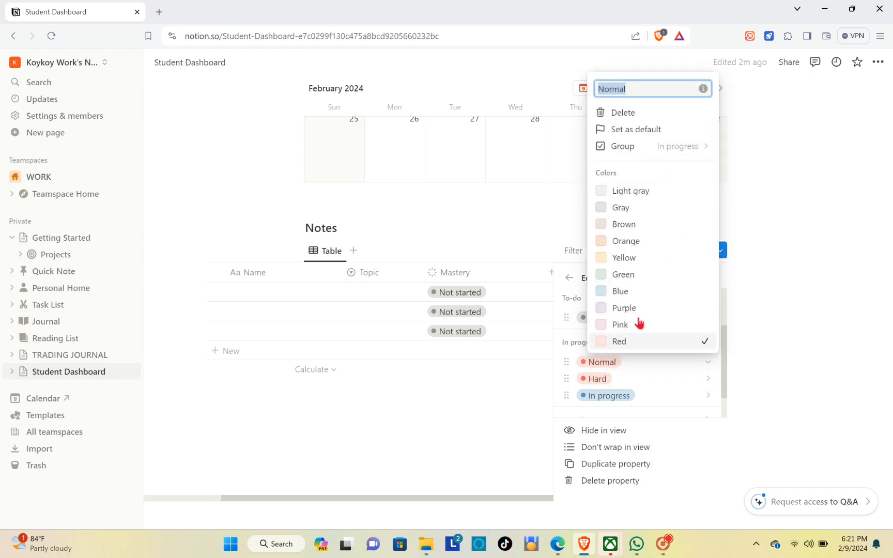
click(605, 292)
click(640, 369)
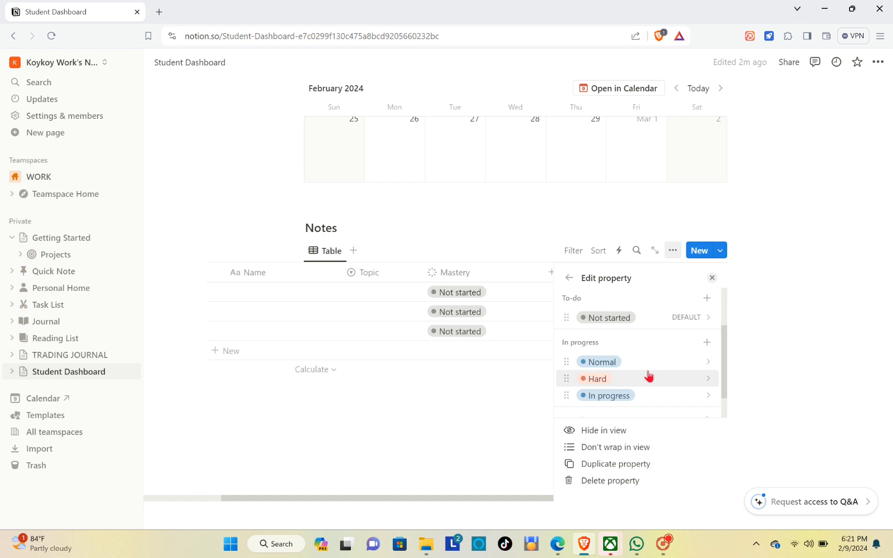
Delete the "In progress" option from the Mastery property and close the property settings.
click(657, 395)
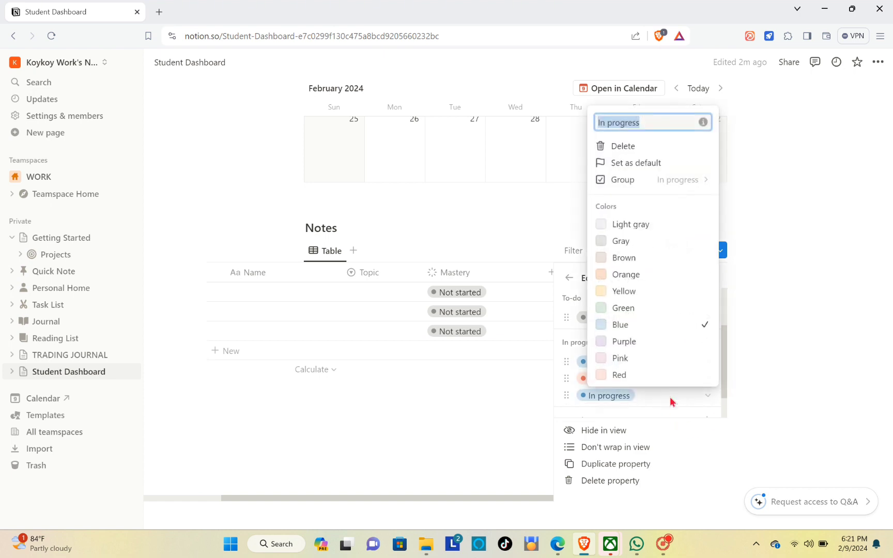
click(650, 150)
click(483, 293)
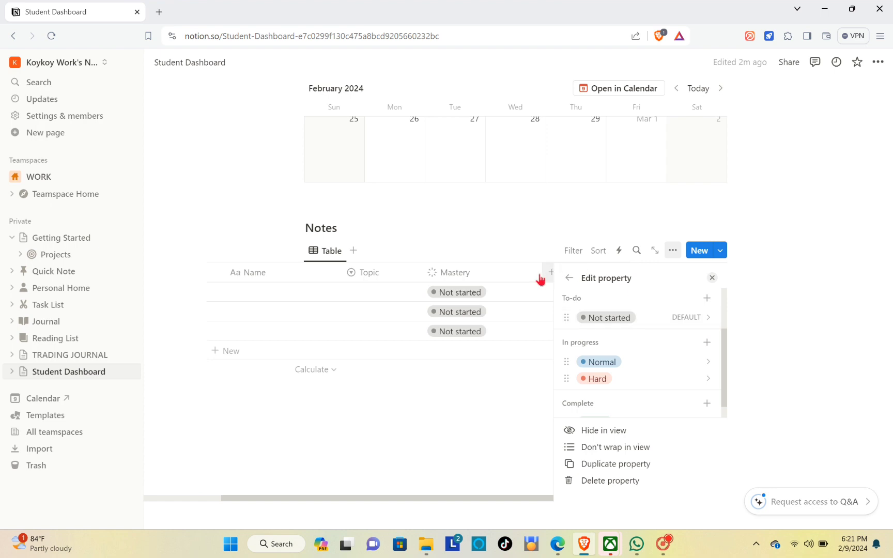
click(568, 278)
click(761, 275)
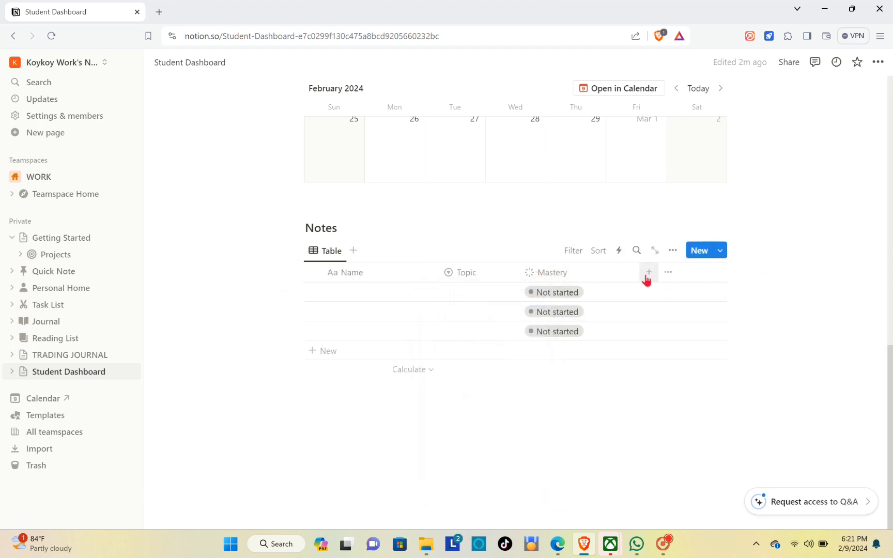
Narrow the Mastery and Name columns of the Notes table to make room for another column.
drag(639, 272, 603, 272)
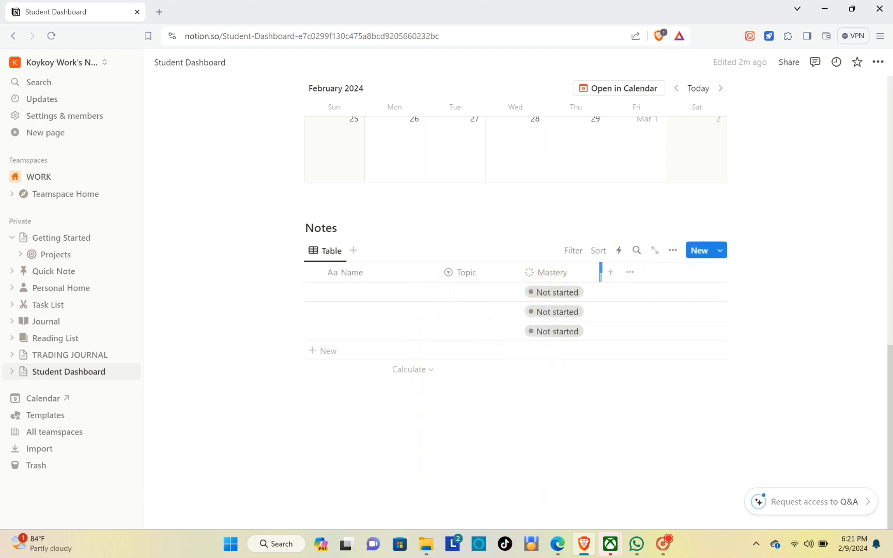
click(437, 275)
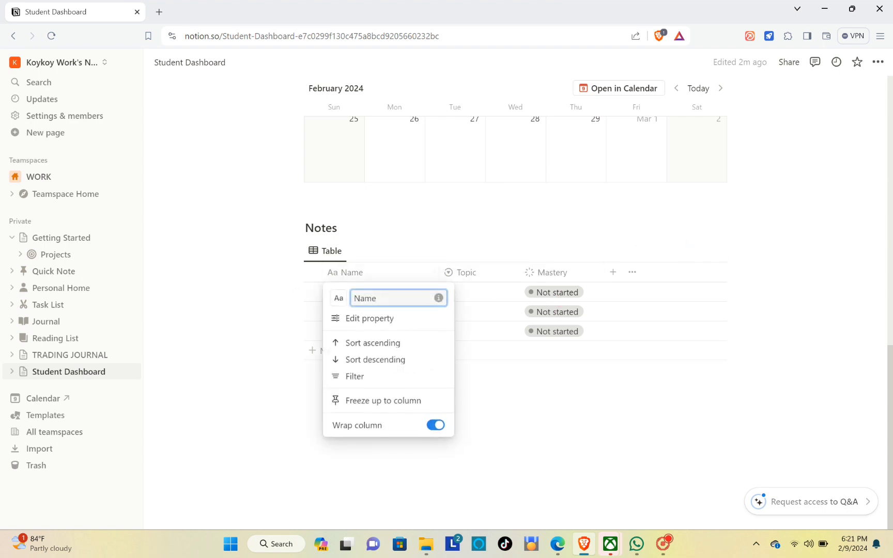
key(Escape)
drag(437, 272, 399, 272)
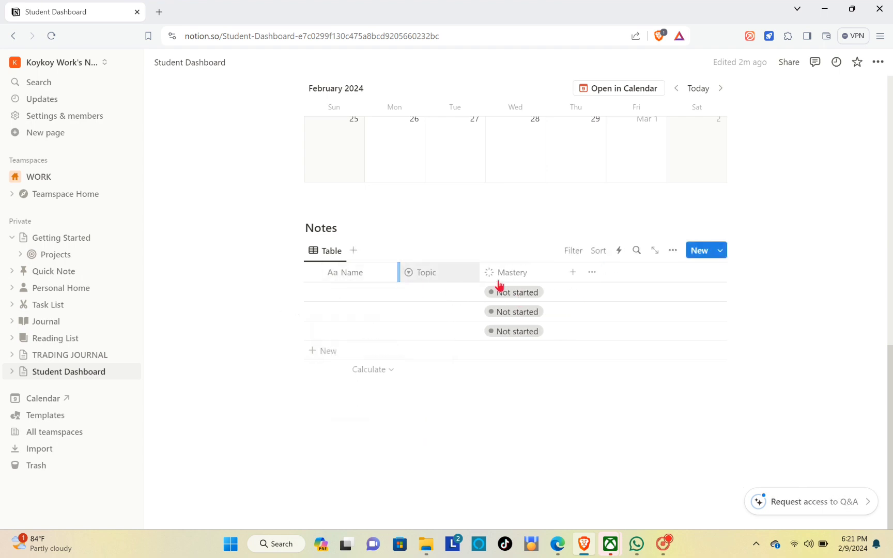
Add a Date property named "Last Review Day" to the Notes table.
click(570, 273)
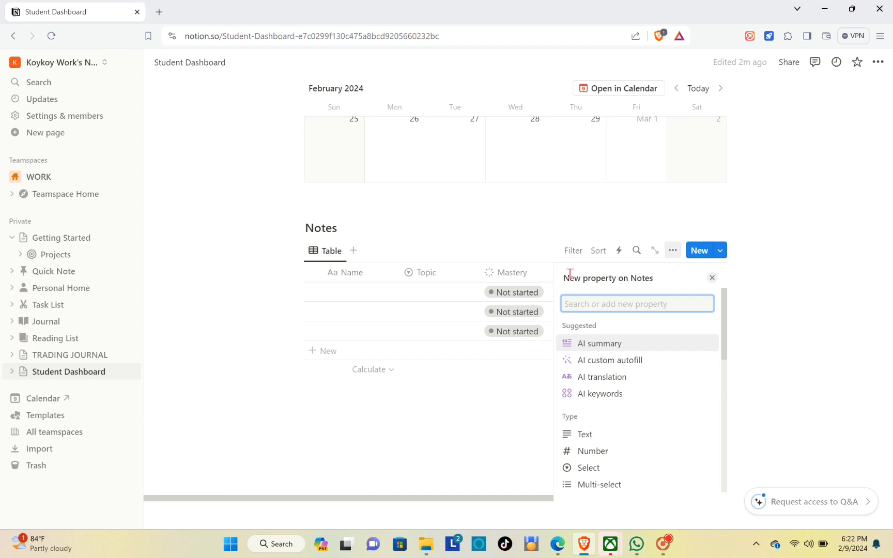
text(date)
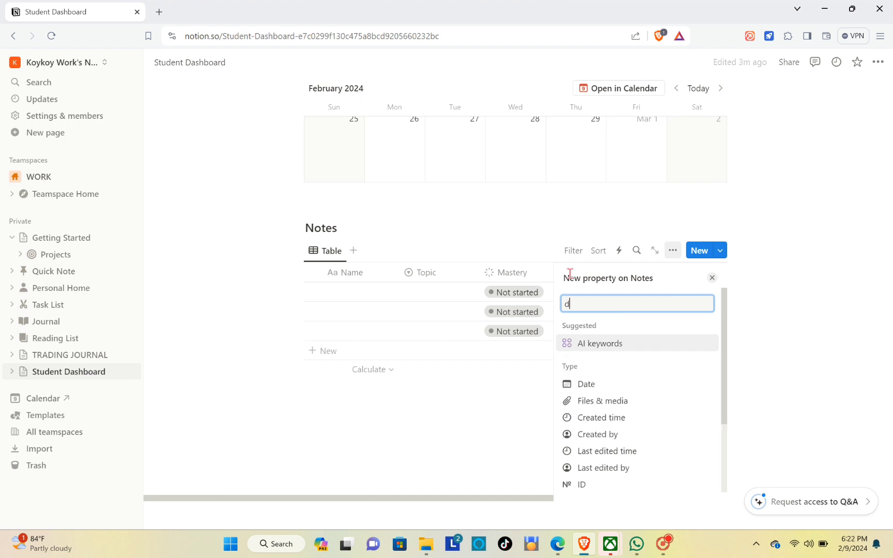
click(607, 343)
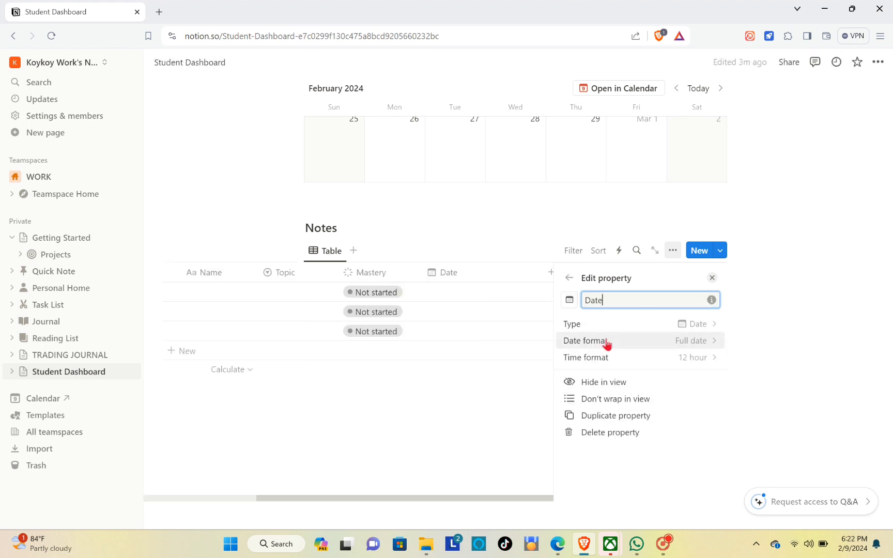
key(BackSpace)
key(BackSpace)
key(BackSpace)
text(Last Review Day)
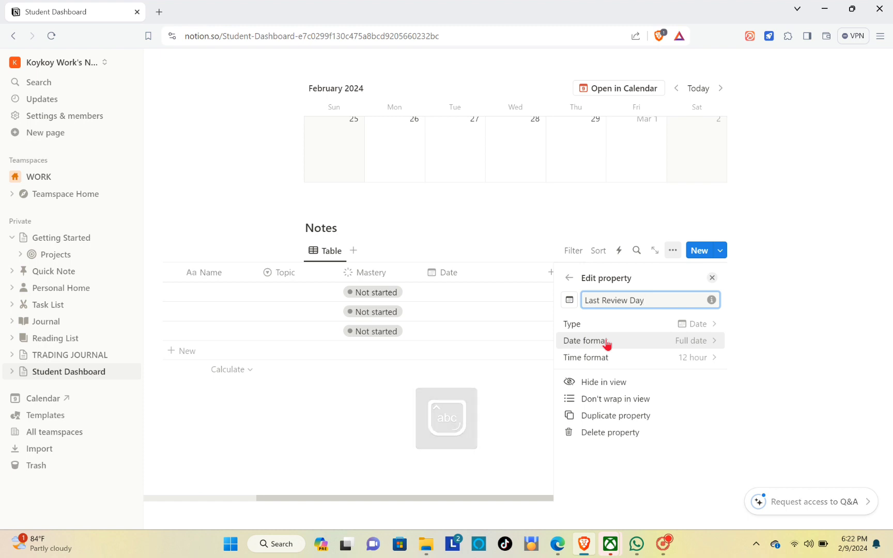
click(797, 258)
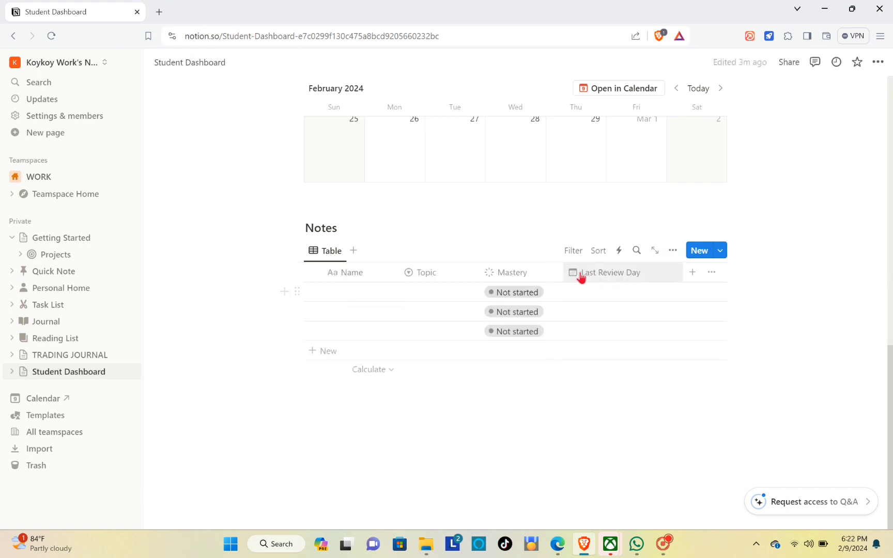
Narrow the Last Review Day column and add a Formula property named "Days Ago" to the Notes table.
drag(678, 279, 647, 282)
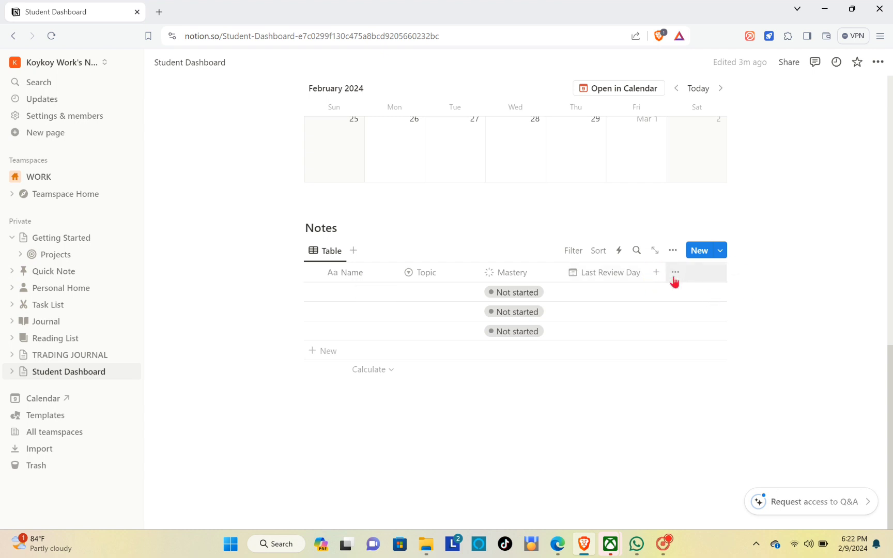
click(656, 272)
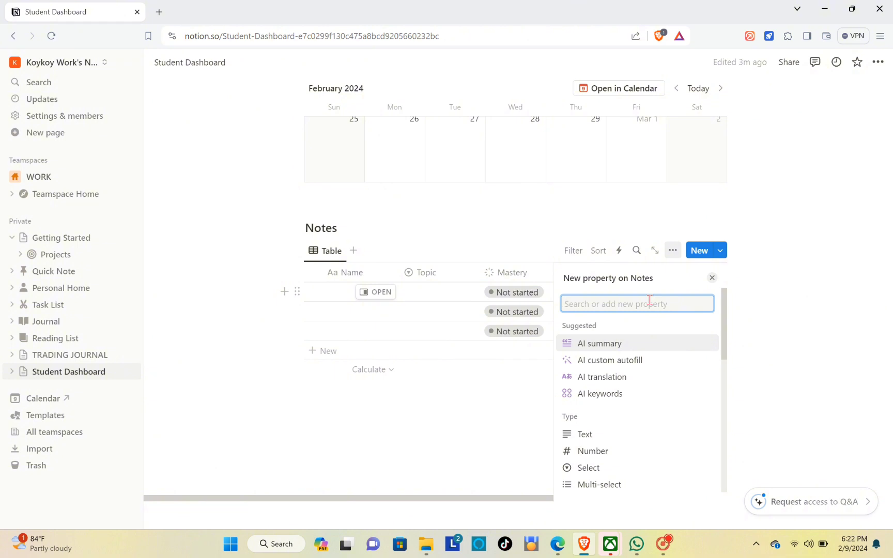
text(fo)
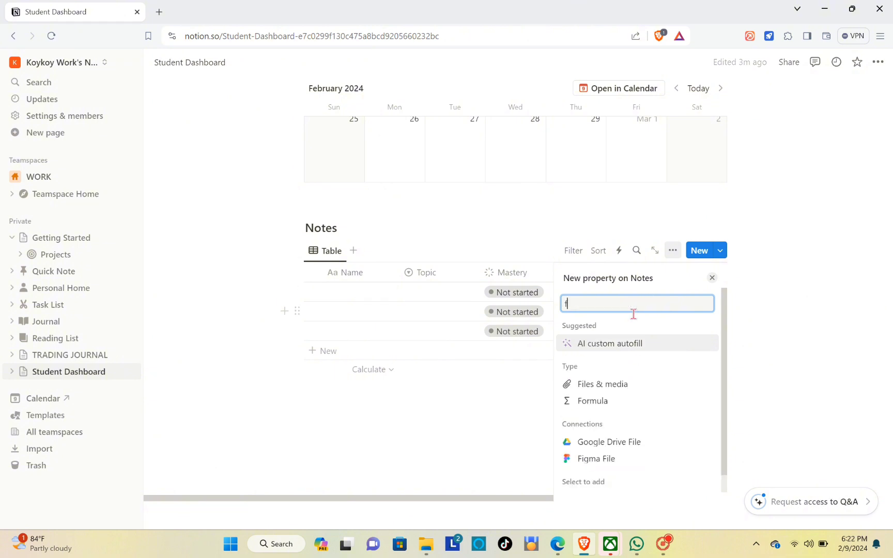
click(608, 345)
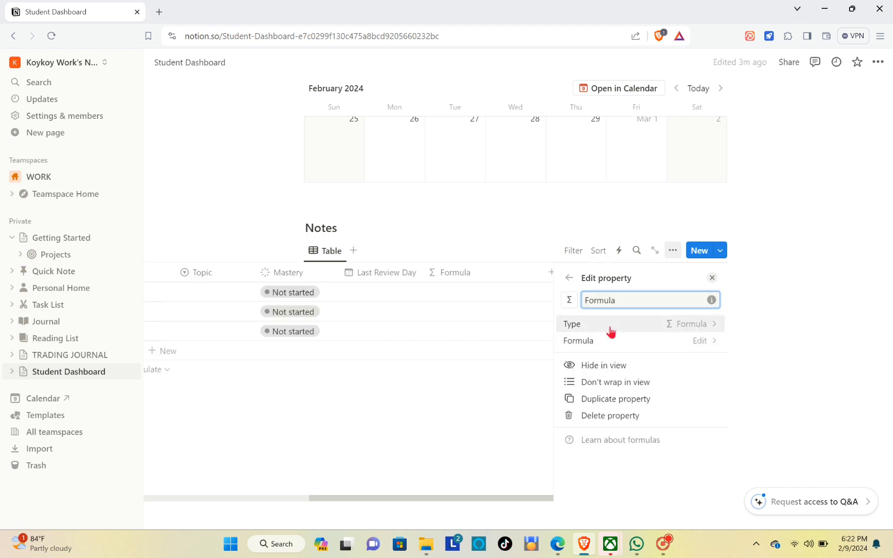
key(BackSpace)
key(BackSpace)
key(BackSpace)
key(BackSpace)
key(BackSpace)
key(BackSpace)
key(BackSpace)
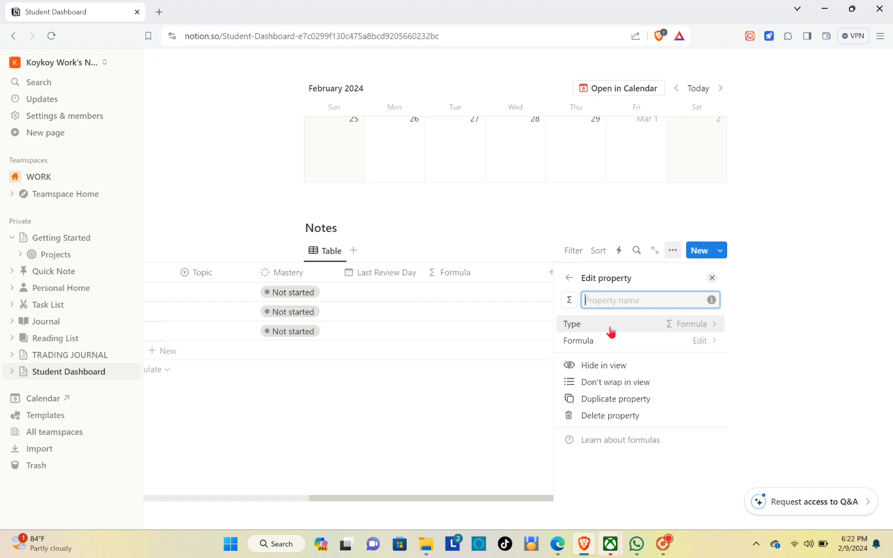
text(Days Ago)
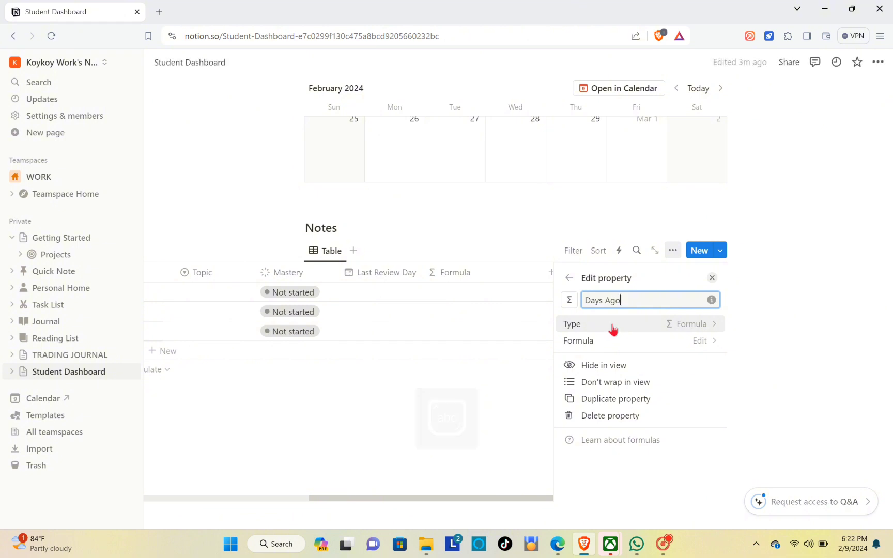
key(Return)
Give the Days Ago property the hourglass icon, leaving its formula empty, and close the property settings.
click(569, 300)
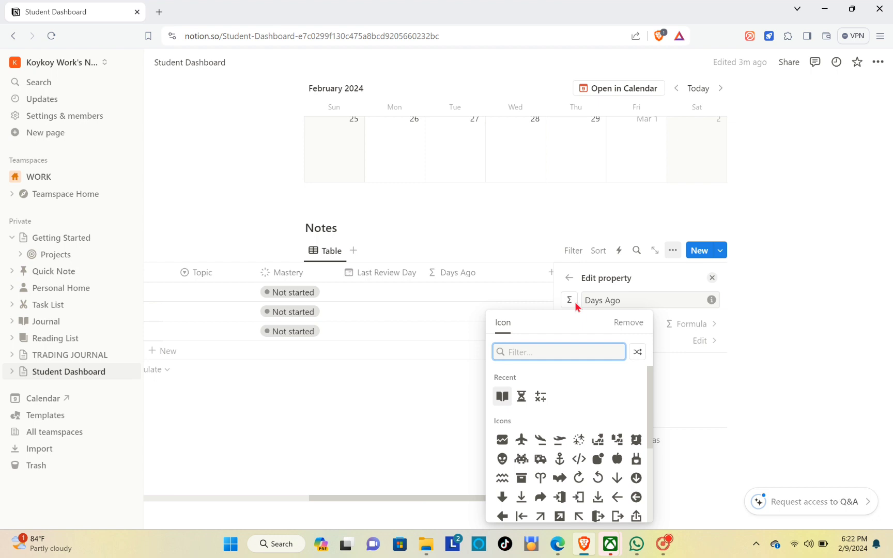
click(521, 396)
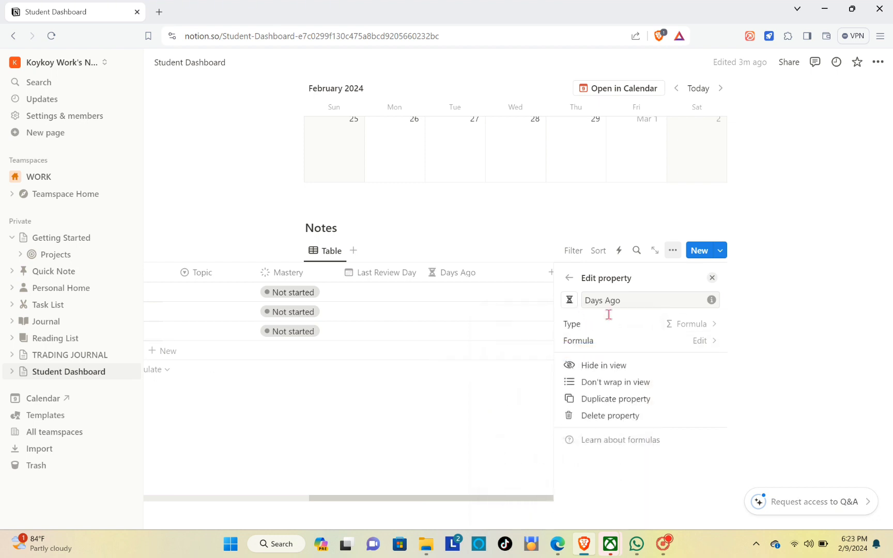
click(608, 343)
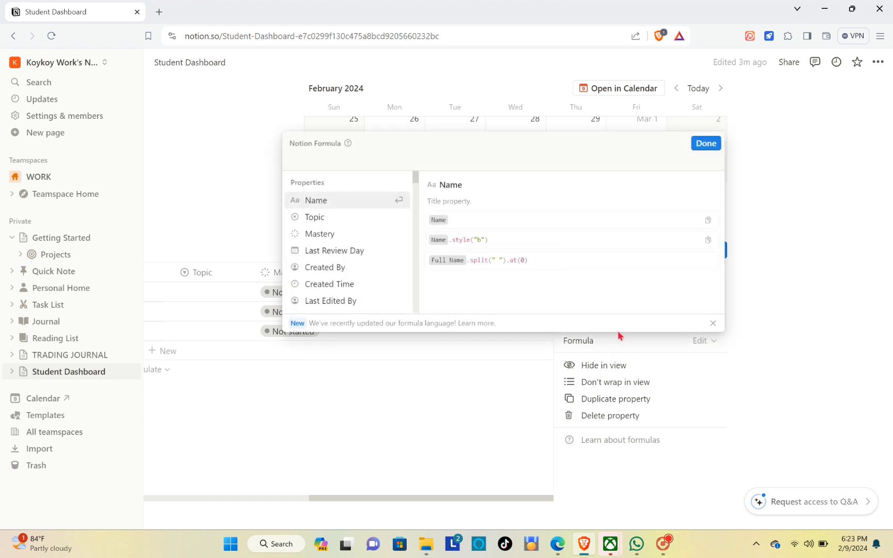
click(820, 181)
click(754, 324)
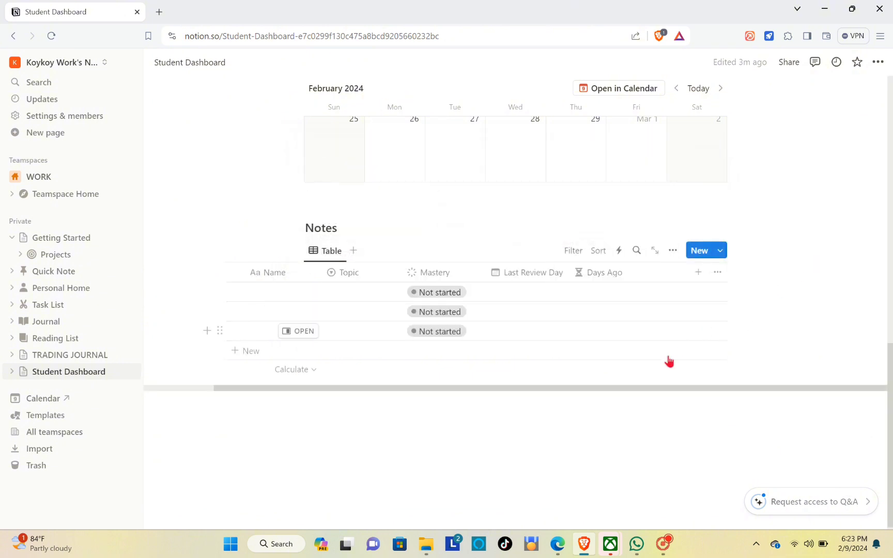
Set the Last Review Day of the three notes to February 6, February 20 and February 21, 2024.
mouse_move(665, 366)
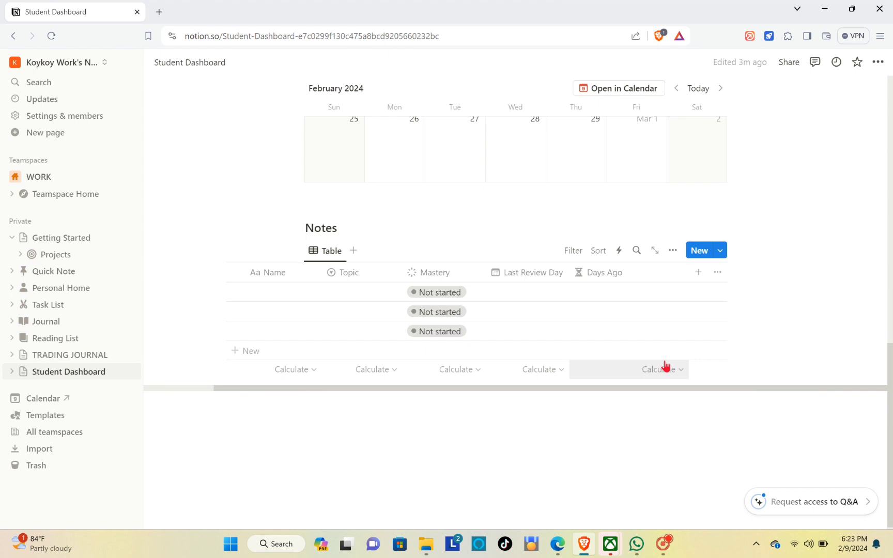
click(550, 302)
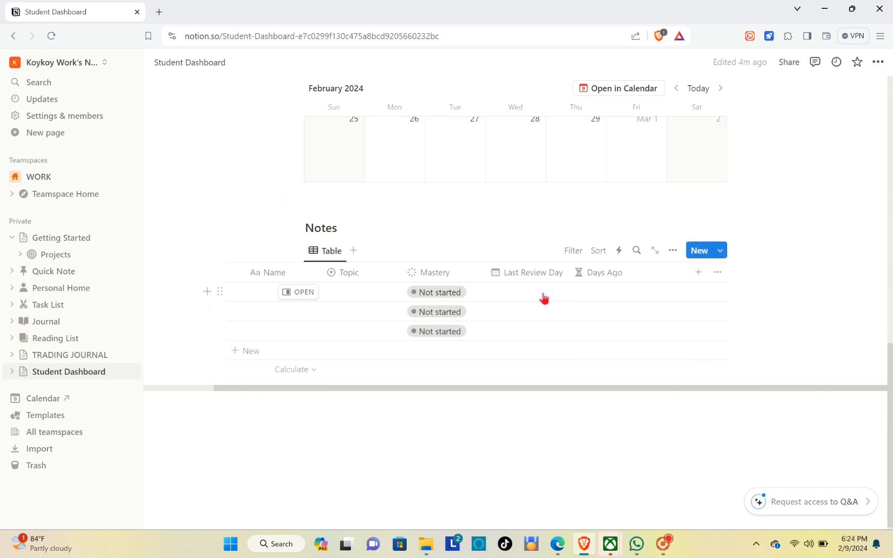
click(542, 299)
click(547, 292)
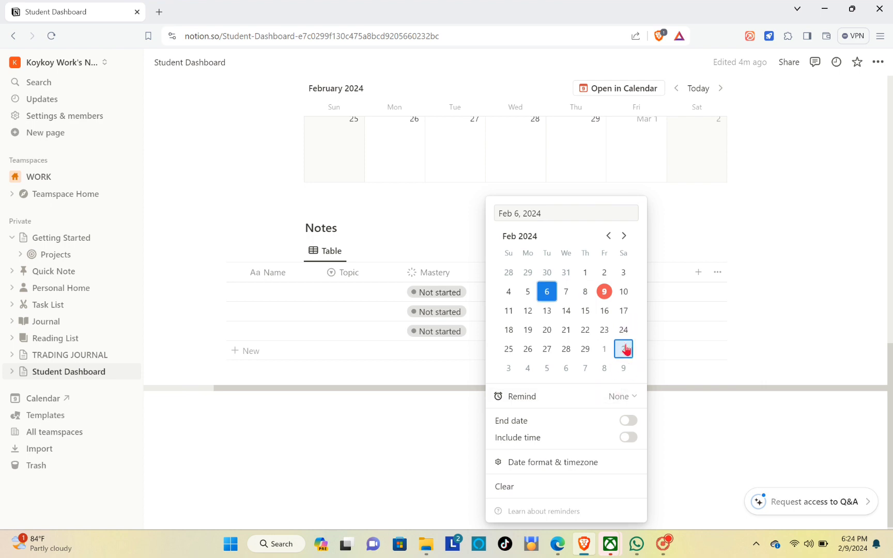
click(709, 319)
click(588, 328)
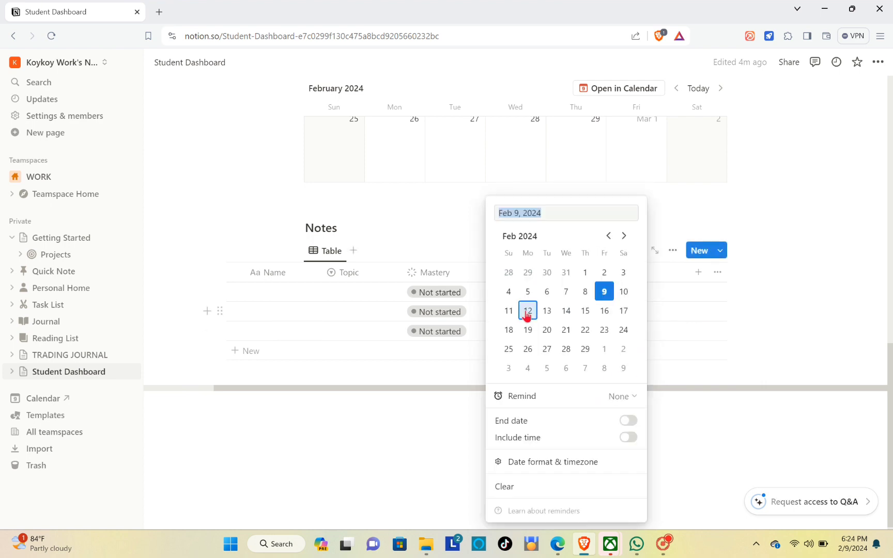
click(553, 330)
click(726, 300)
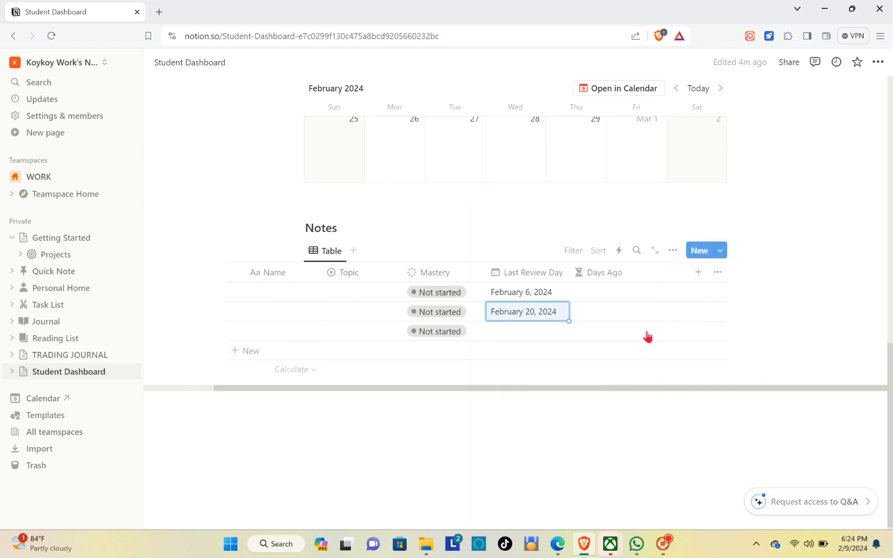
click(534, 336)
click(566, 330)
click(770, 302)
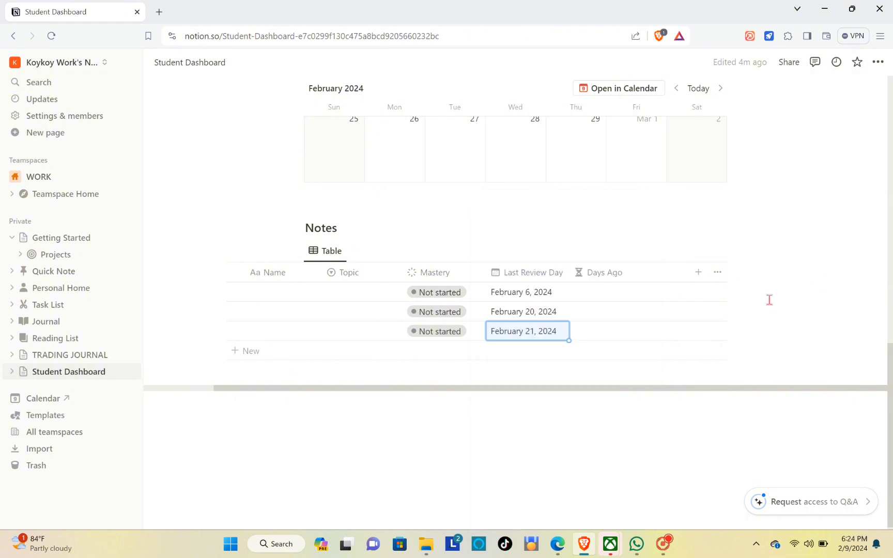
click(618, 296)
key(Escape)
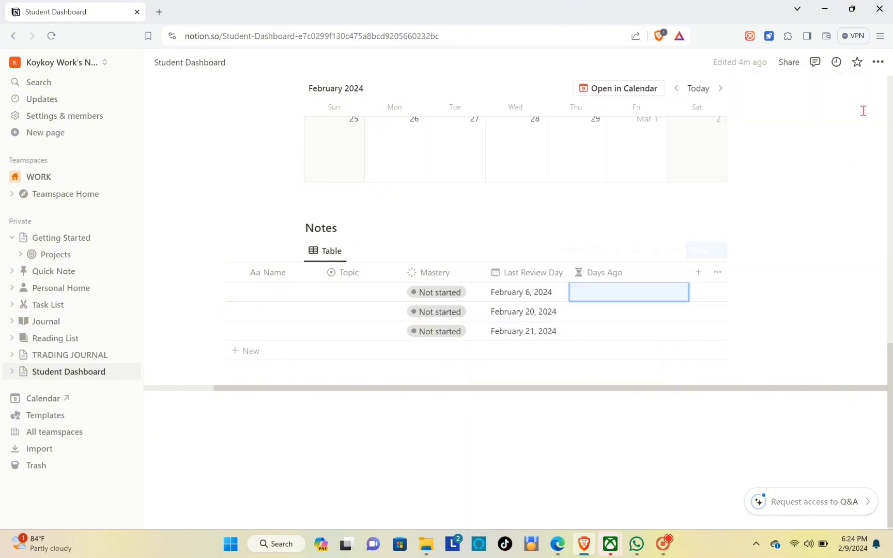
Narrow the Days Ago column and add a Files & media property named "Materials" to the Notes table.
drag(687, 274, 648, 289)
click(703, 274)
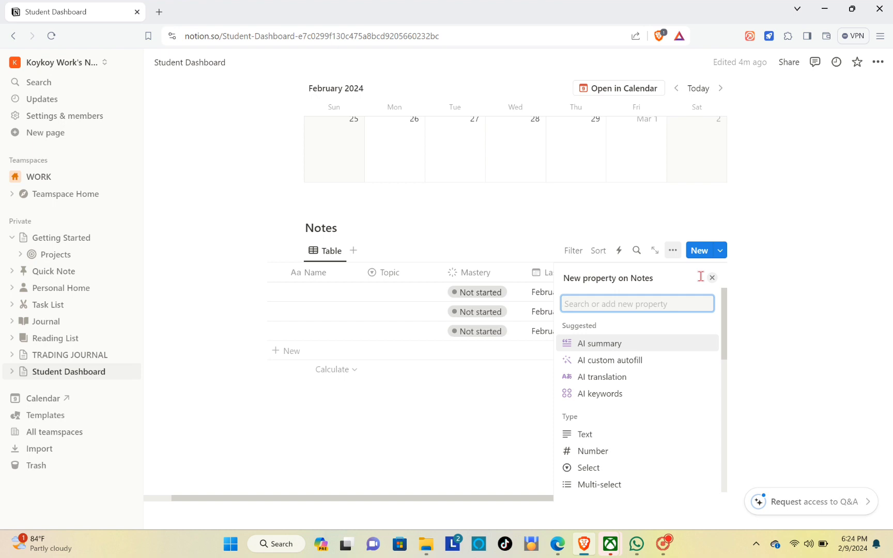
text(il)
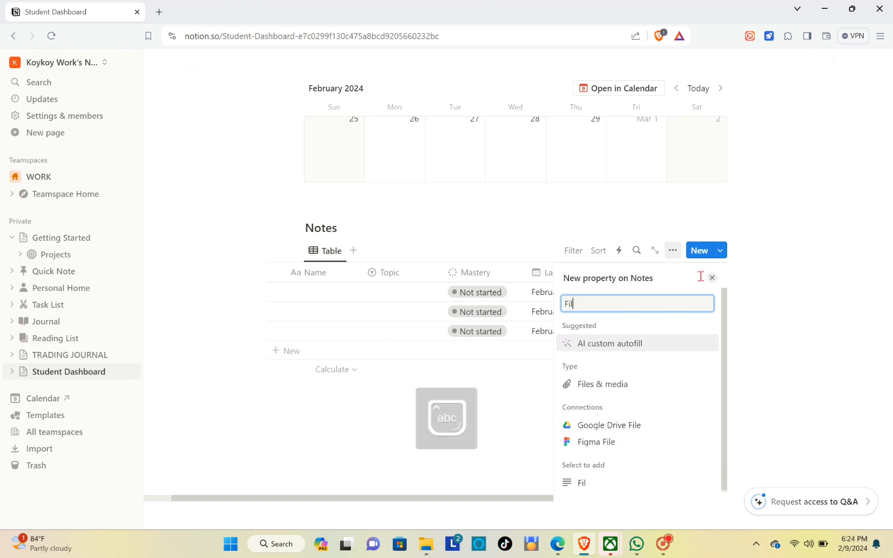
click(654, 385)
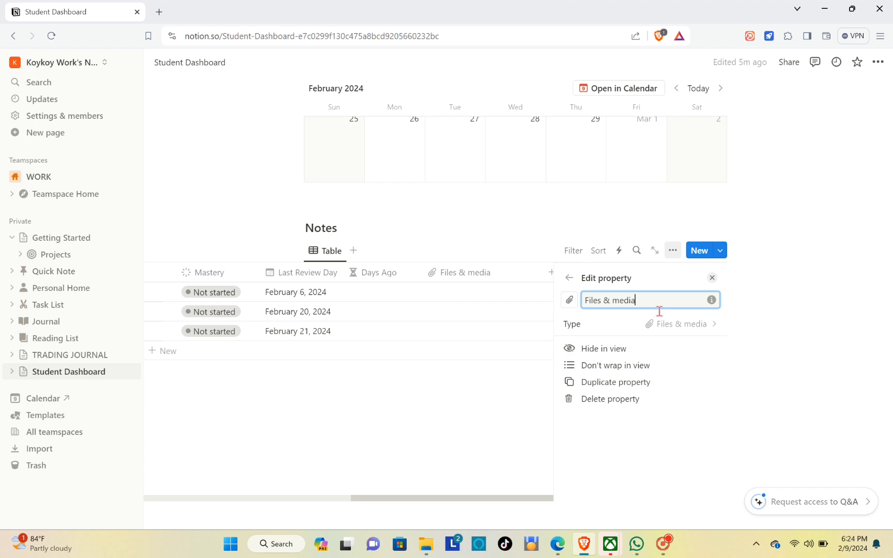
key(ctrl+a)
key(BackSpace)
key(Caps_Lock)
text(M)
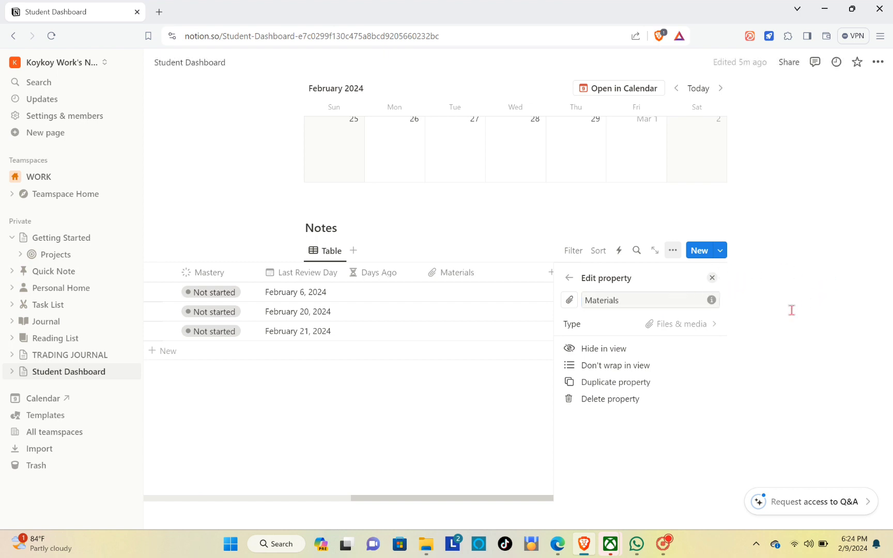
Close the Materials property settings and narrow the Materials column.
click(512, 316)
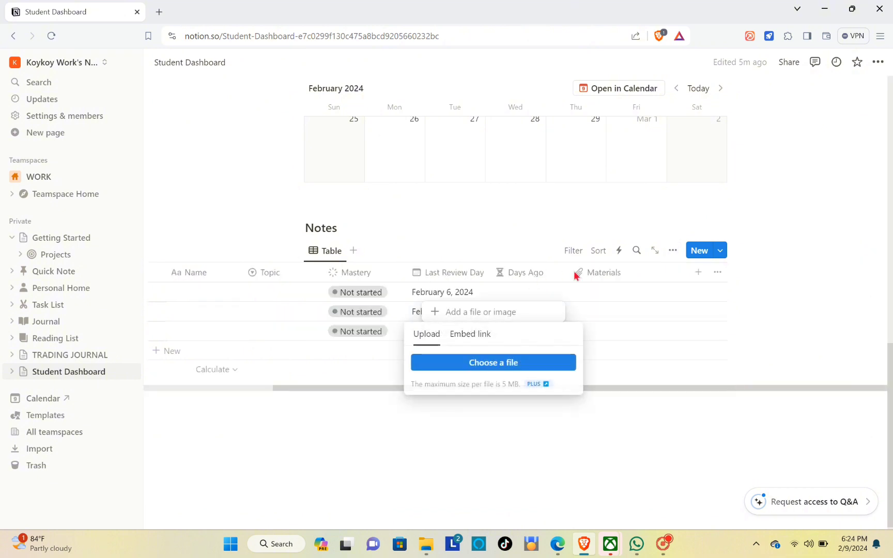
click(689, 278)
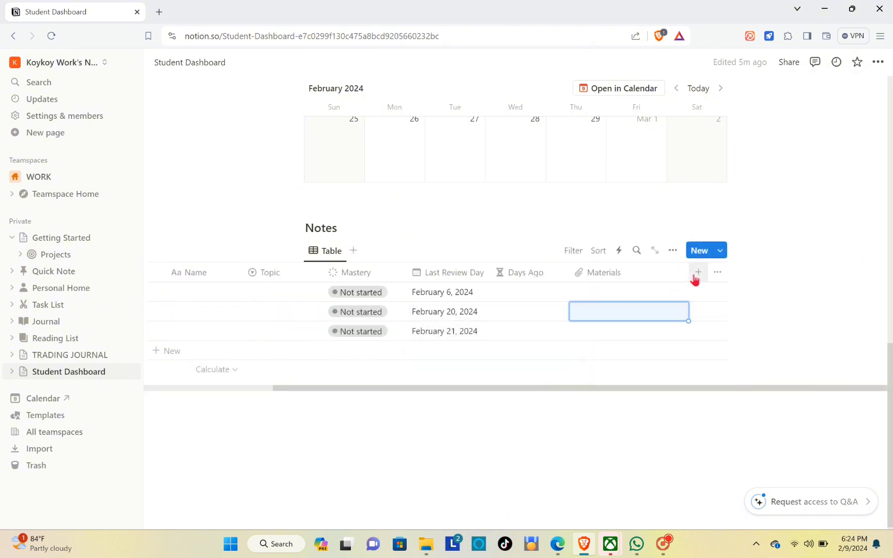
click(769, 273)
drag(689, 278, 644, 286)
click(723, 199)
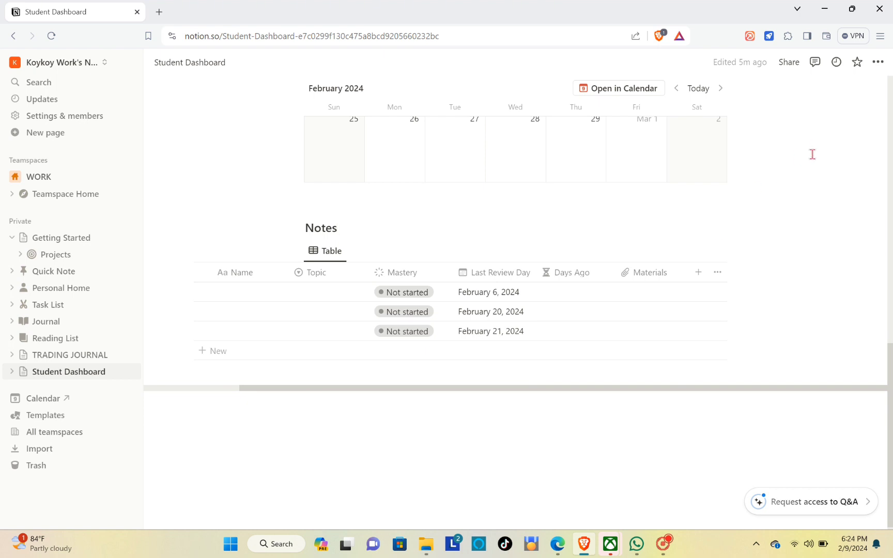
Add a URL property to the Notes table with Show full URL enabled and close its settings.
click(697, 269)
text(url)
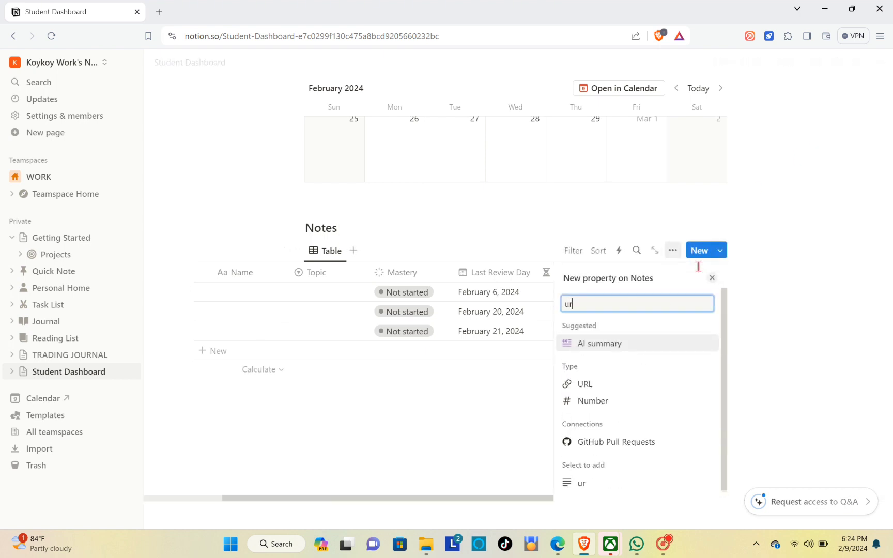
click(610, 346)
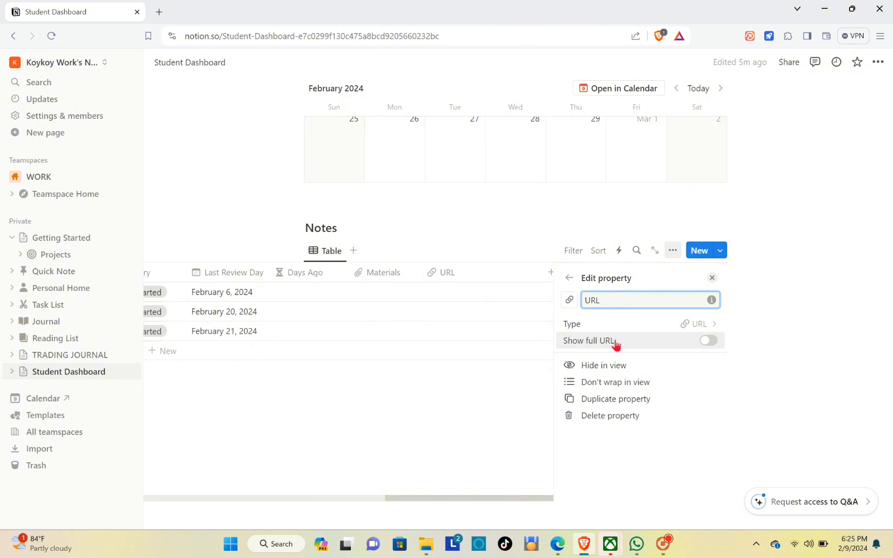
click(639, 342)
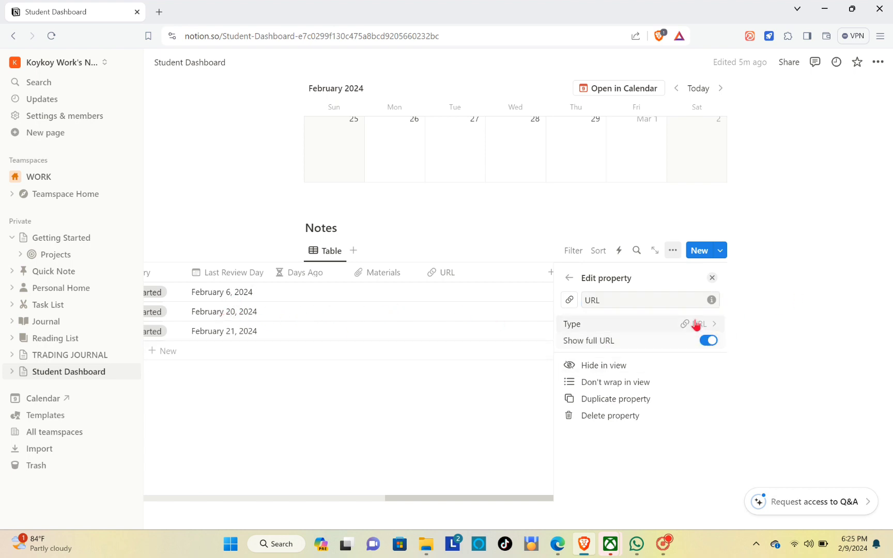
click(425, 480)
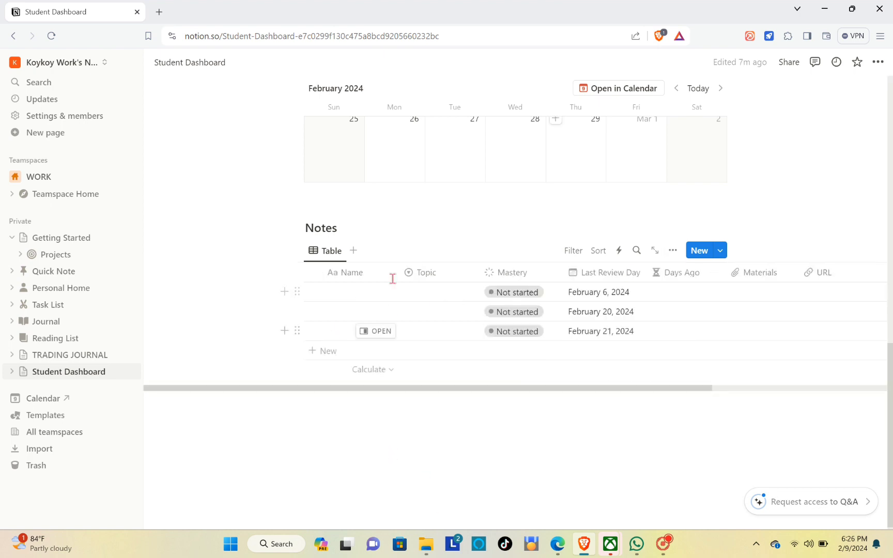
Open the first note as a page and title it "1.0 Multiplication and Division".
click(385, 293)
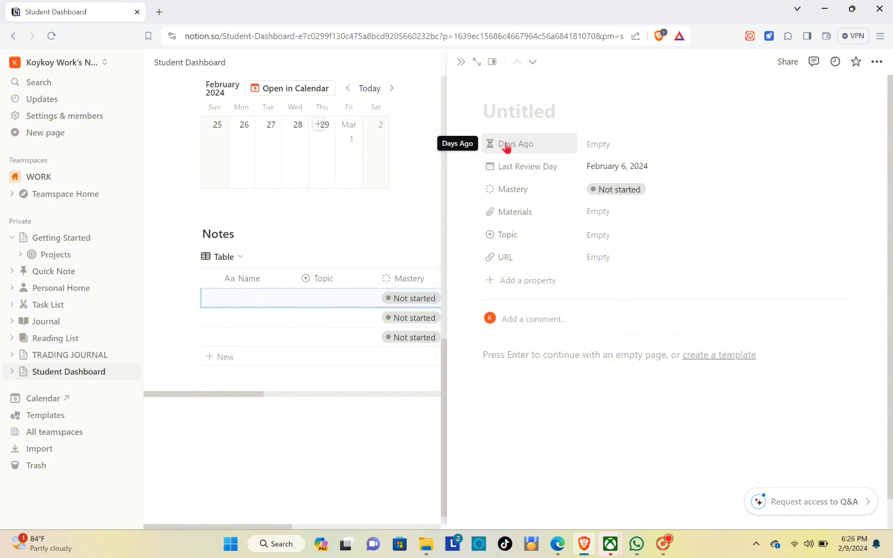
text(1.0)
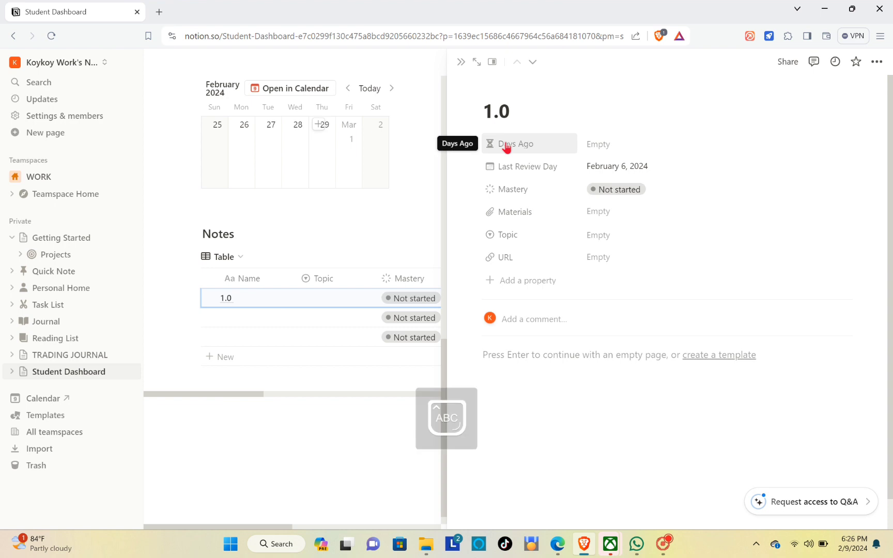
text( Graphs)
key(BackSpace)
key(BackSpace)
key(BackSpace)
key(BackSpace)
key(BackSpace)
key(BackSpace)
key(Caps_Lock)
text(M)
key(Caps_Lock)
text(u)
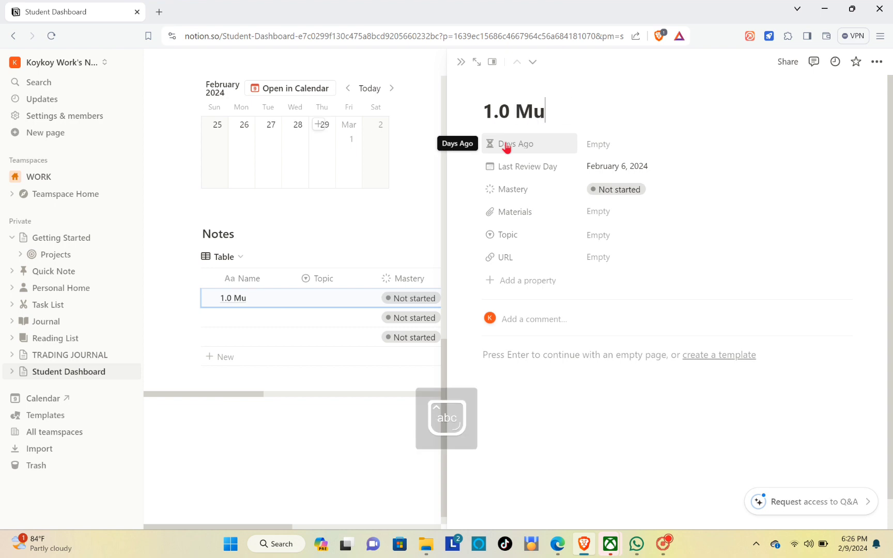
text(ltipl)
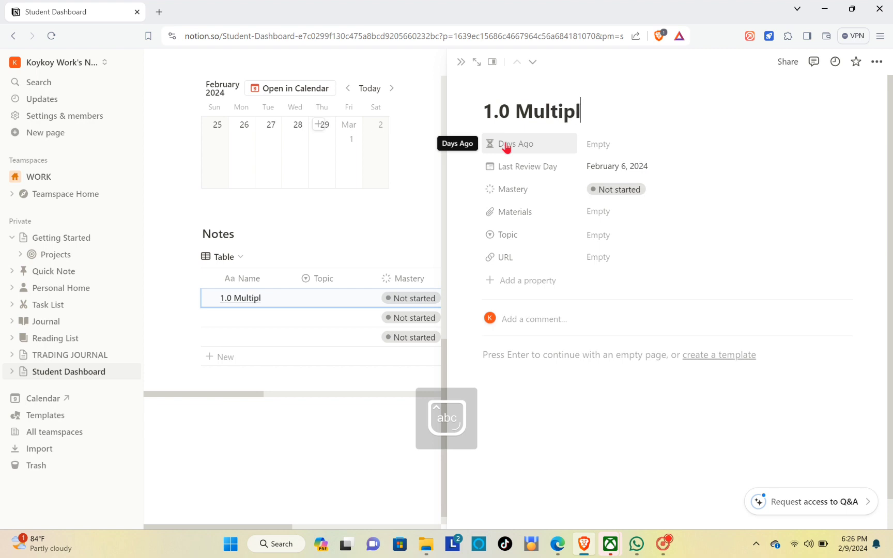
text(ication and)
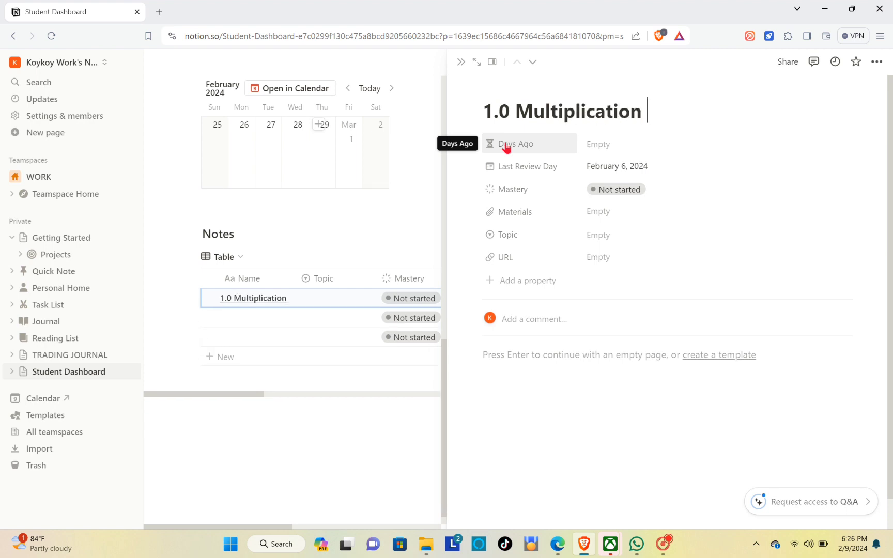
key(Caps_Lock)
text(D)
key(Caps_Lock)
text(ivision)
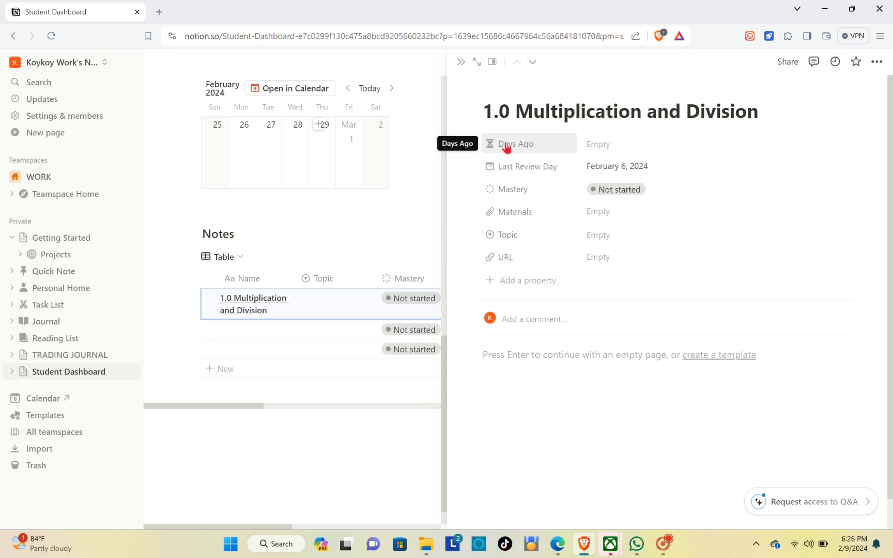
Examine the upload and embed link options of the Materials property in the 1.0 Multiplication and Division note.
key(Return)
key(Up)
key(Up)
key(Up)
key(Return)
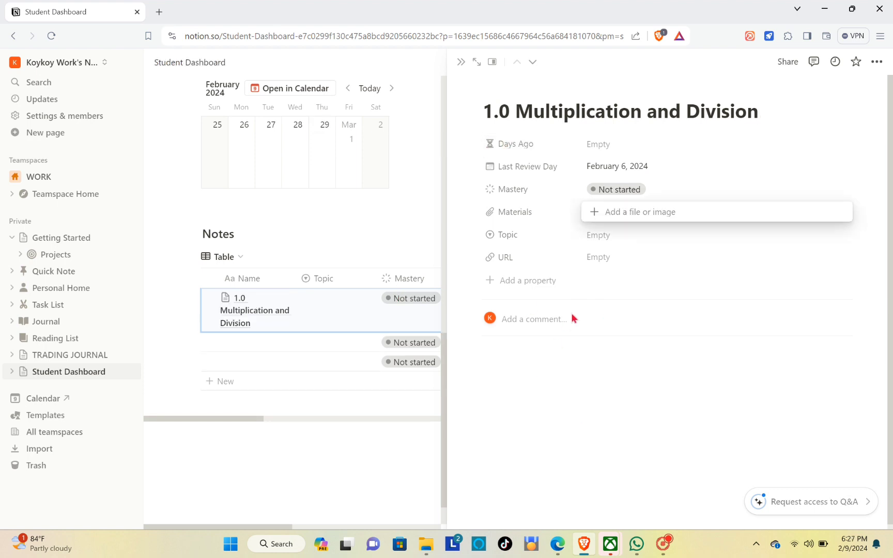
key(Escape)
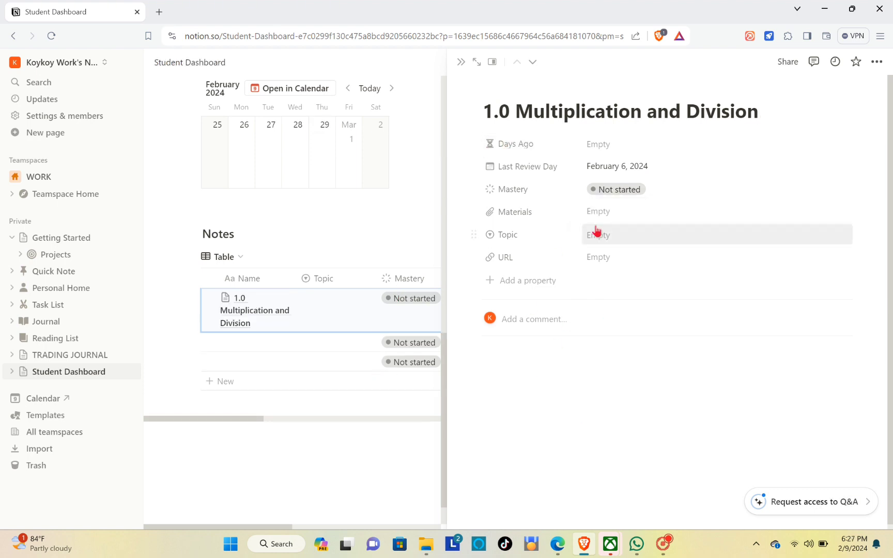
click(600, 212)
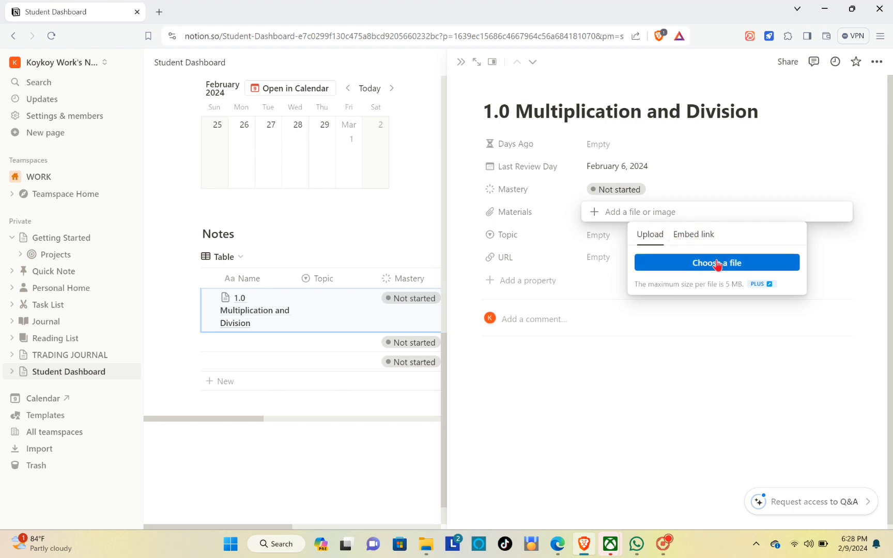
click(681, 235)
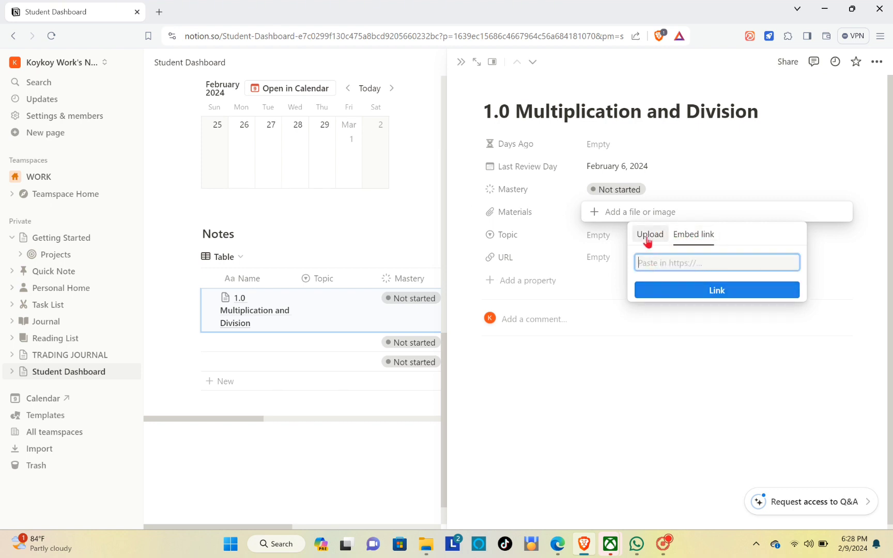
click(597, 237)
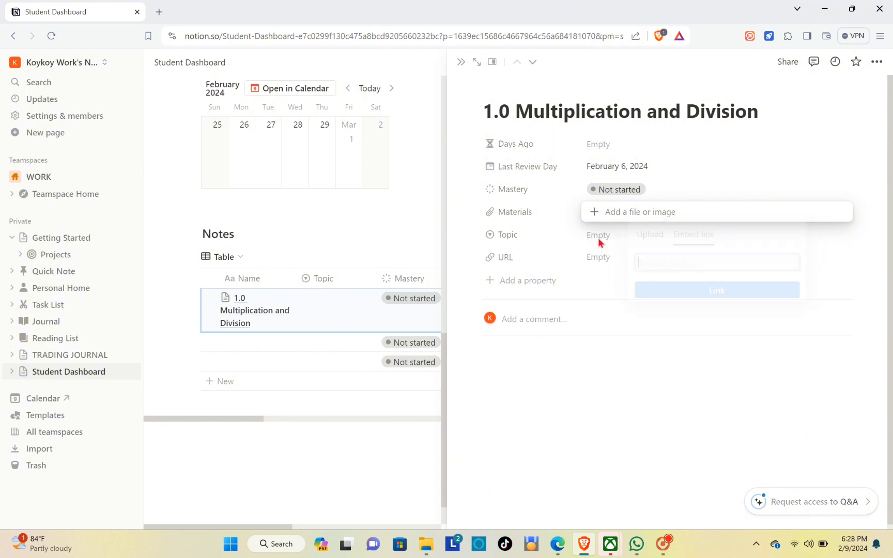
Examine the note's Topic and URL fields without filling them in and close the note page.
click(611, 239)
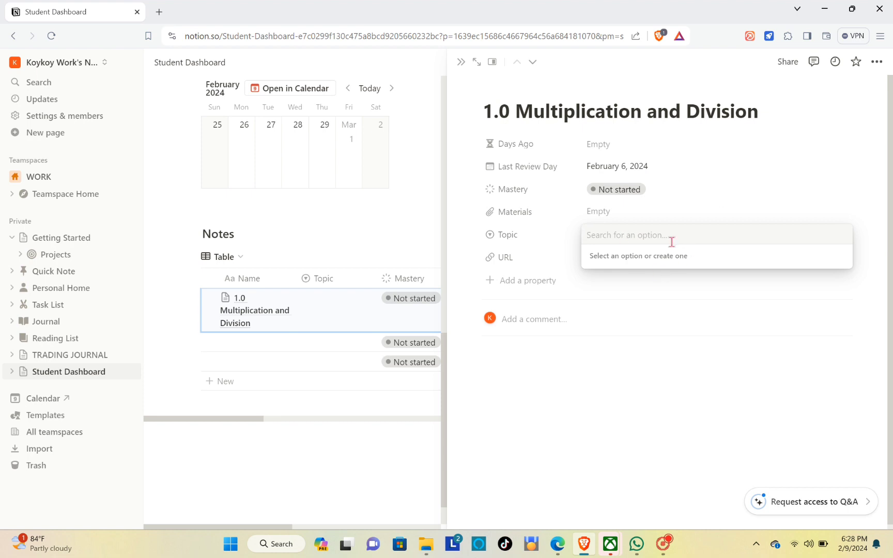
click(618, 279)
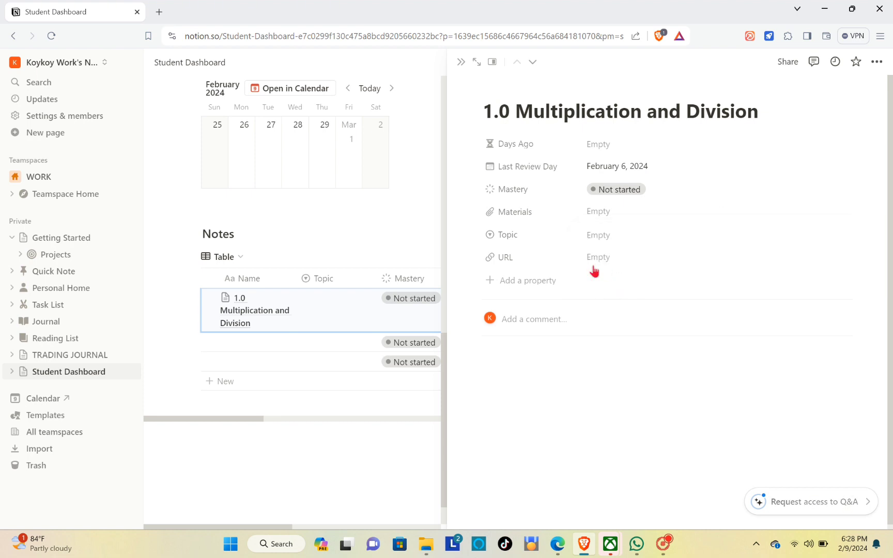
click(601, 257)
right_click(636, 259)
click(622, 261)
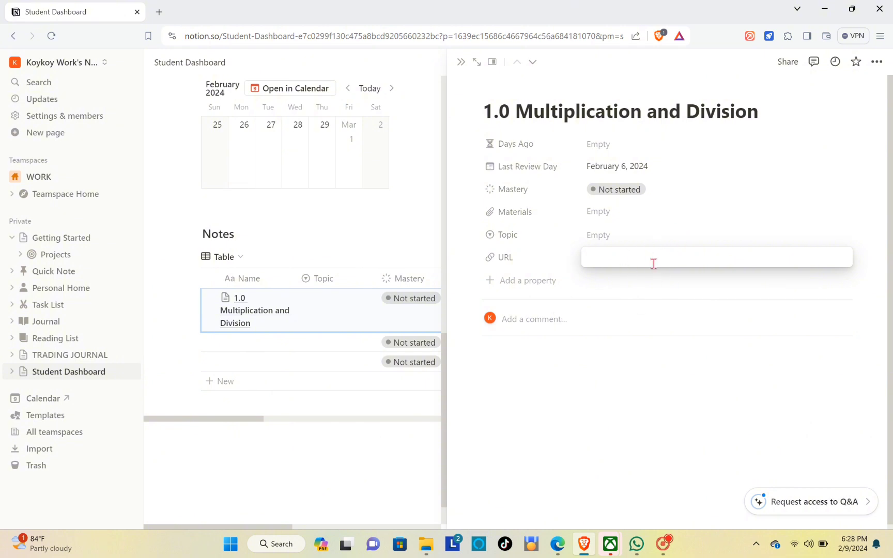
click(417, 454)
click(413, 443)
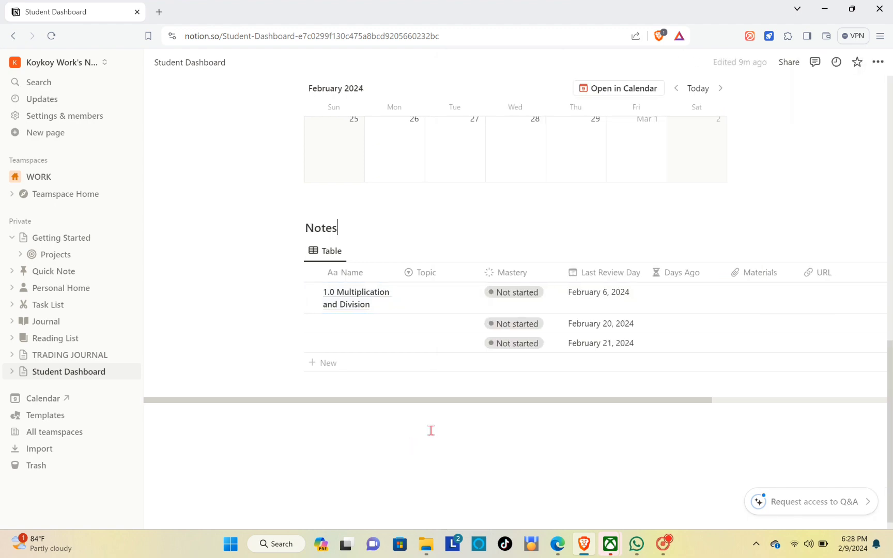
Look over the dashboard's Assignments calendar and the Notes table below it.
scroll(493, 310, up, 3)
scroll(585, 342, down, 4)
scroll(620, 362, up, 5)
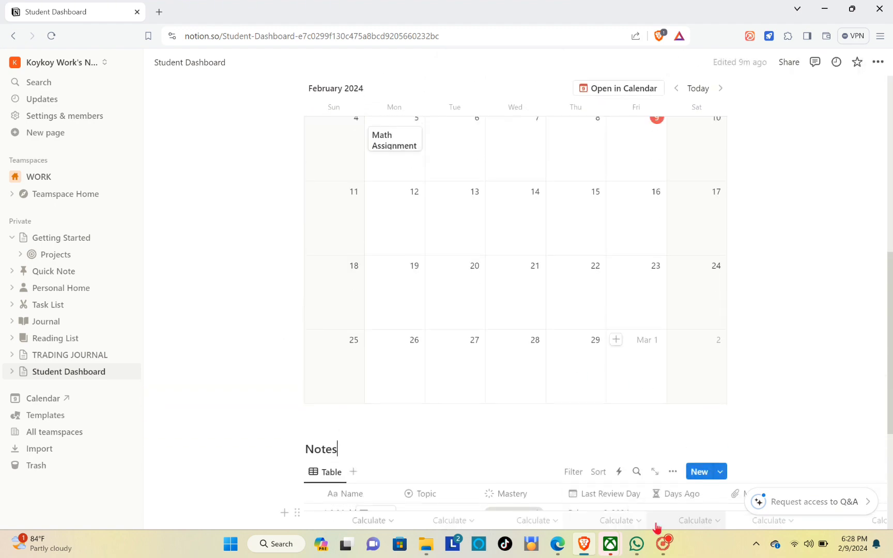
scroll(695, 202, up, 7)
scroll(429, 295, down, 4)
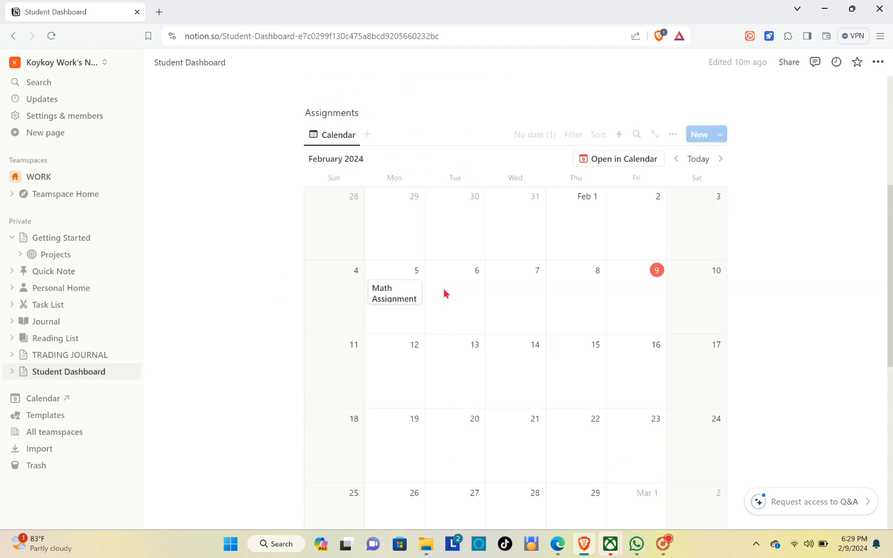
scroll(448, 297, down, 7)
scroll(655, 309, up, 2)
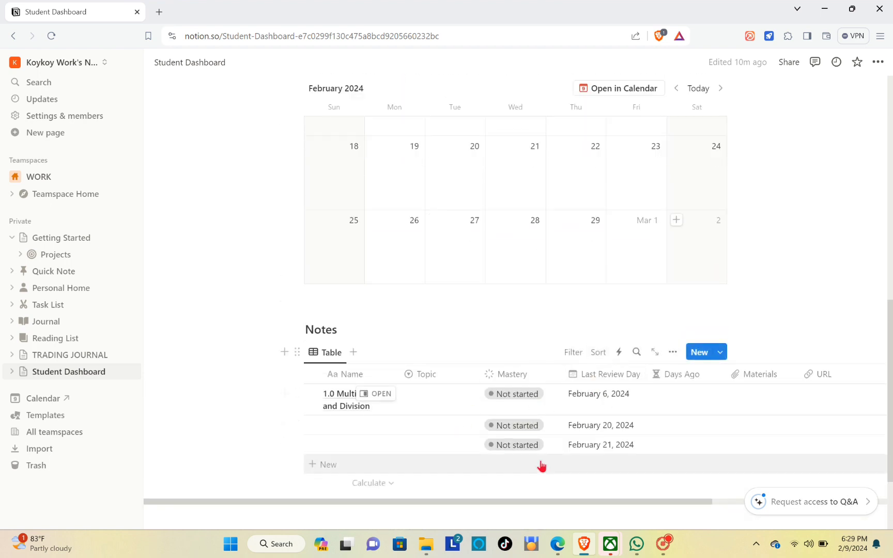
scroll(353, 422, down, 1)
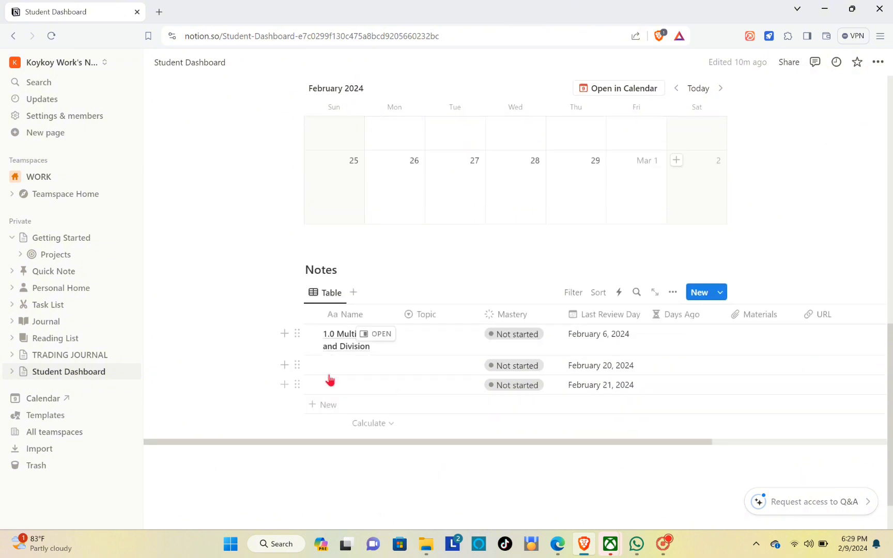
Add two blank rows at the end of the Notes table.
click(327, 408)
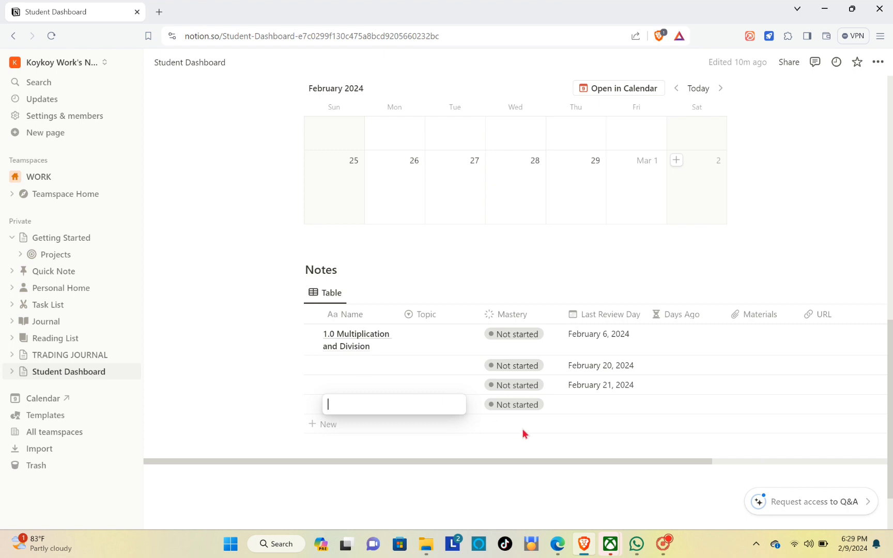
key(Escape)
click(351, 424)
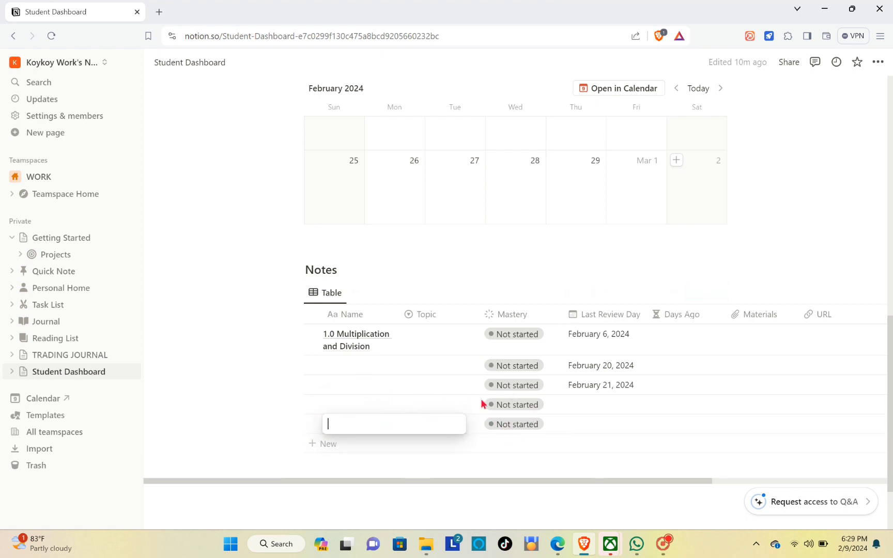
click(503, 333)
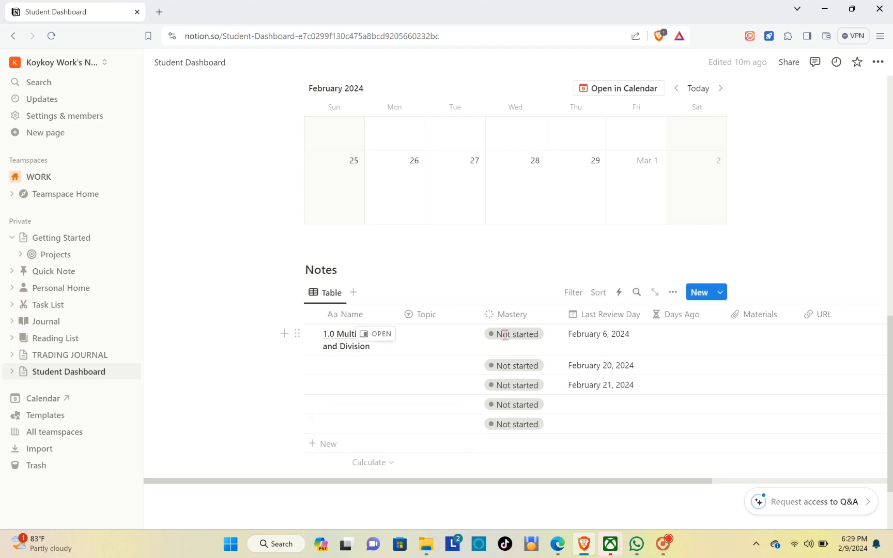
Set the Mastery of the first three notes to Hard, Done and Normal, in that order.
click(504, 333)
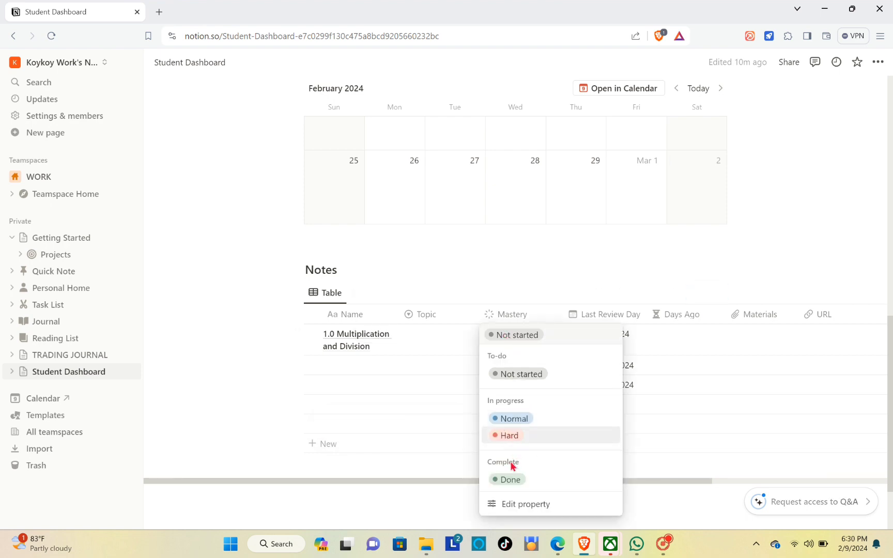
click(505, 436)
click(510, 368)
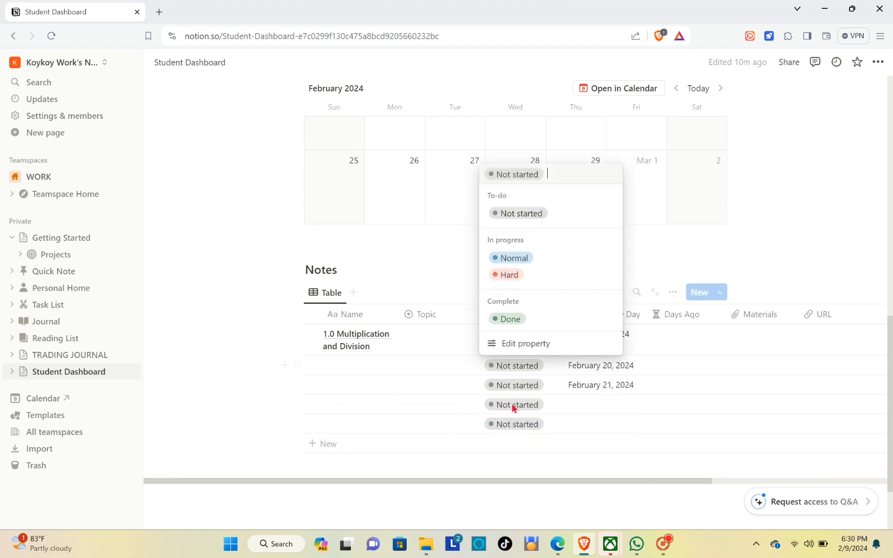
click(510, 315)
click(518, 393)
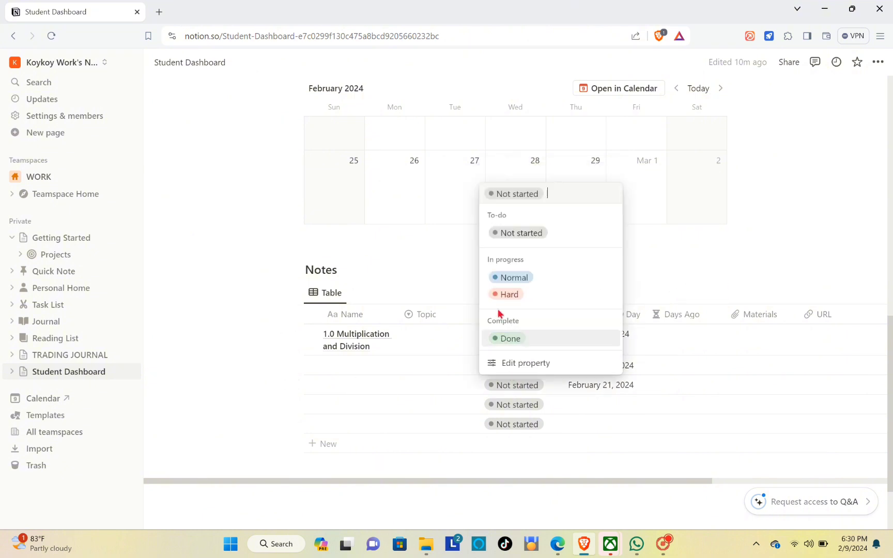
click(506, 277)
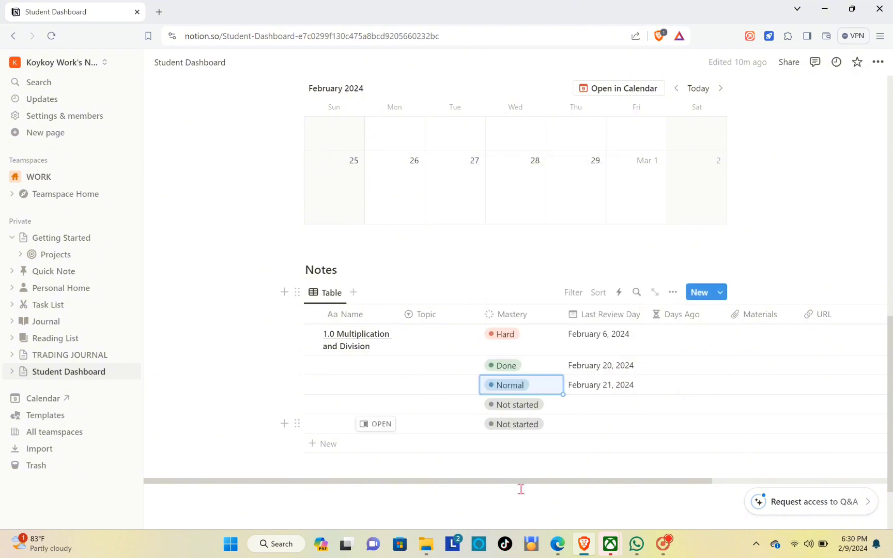
click(714, 422)
click(764, 139)
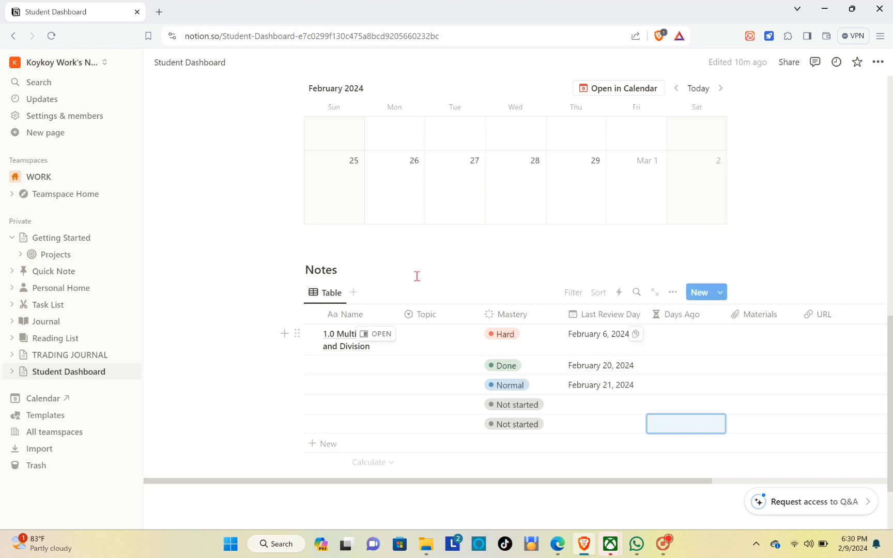
Open the sharing options of the Student Dashboard page and copy its link.
scroll(353, 277, up, 7)
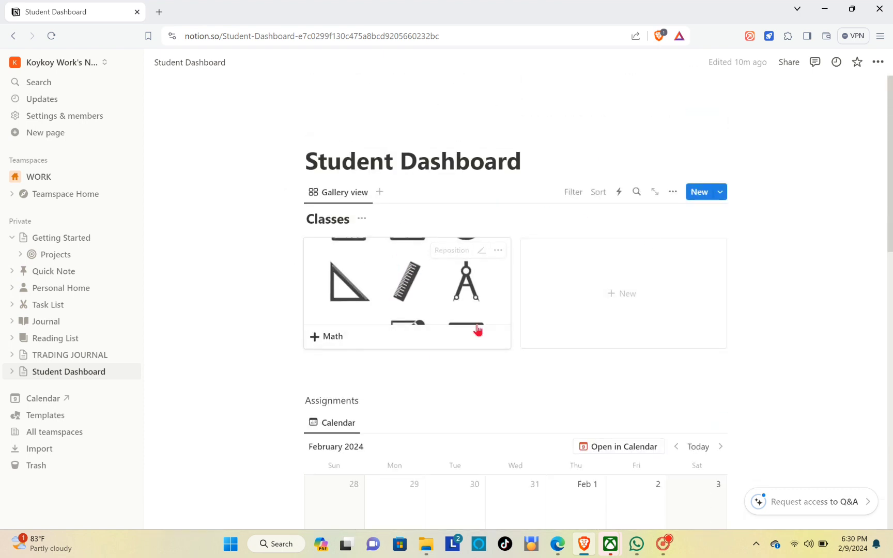
click(787, 63)
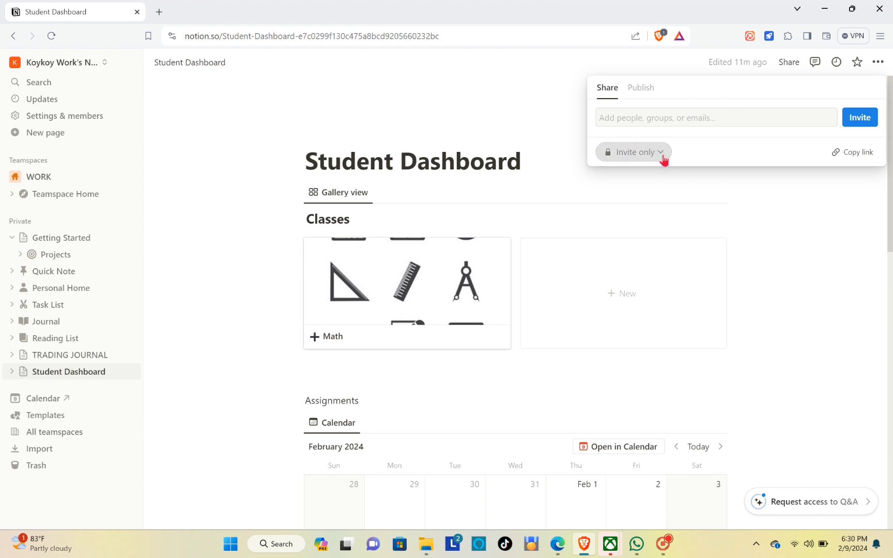
click(853, 152)
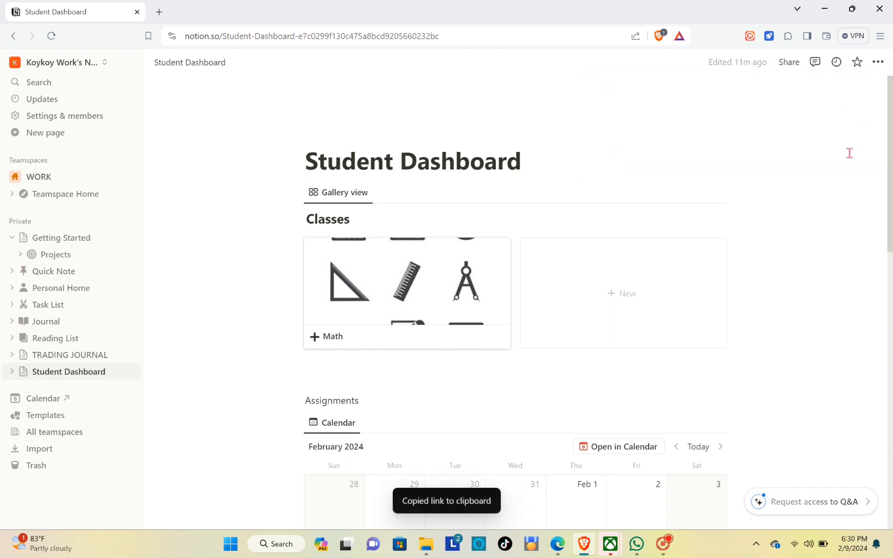
Change the dashboard's sharing access to anyone with the link in the workspace and close the sharing options.
click(794, 66)
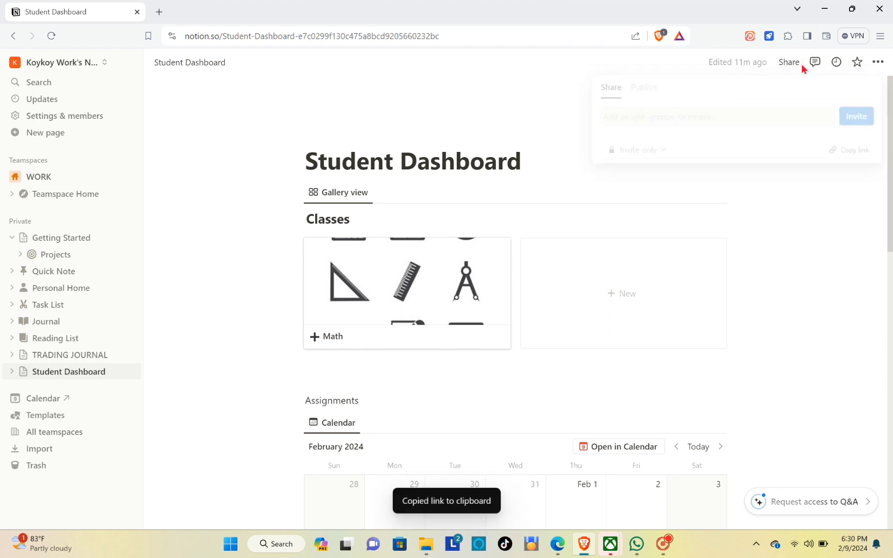
click(665, 154)
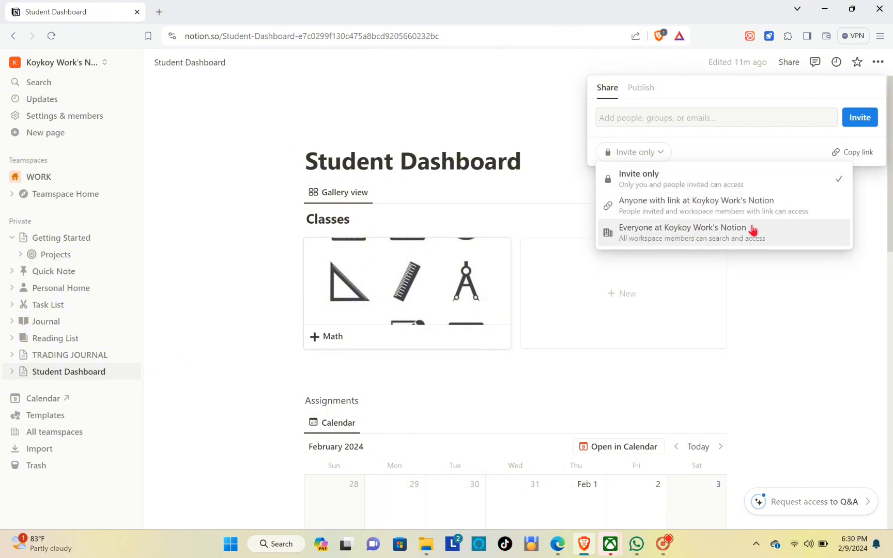
click(640, 206)
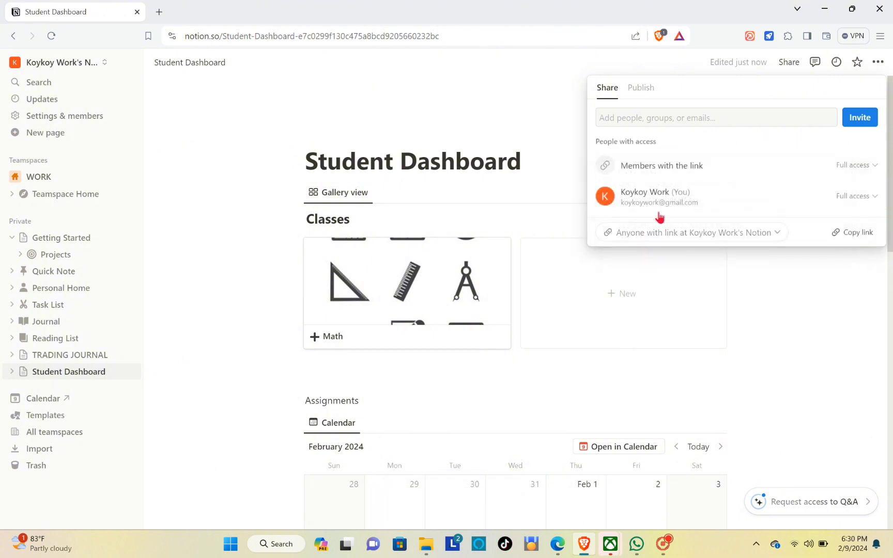
click(785, 284)
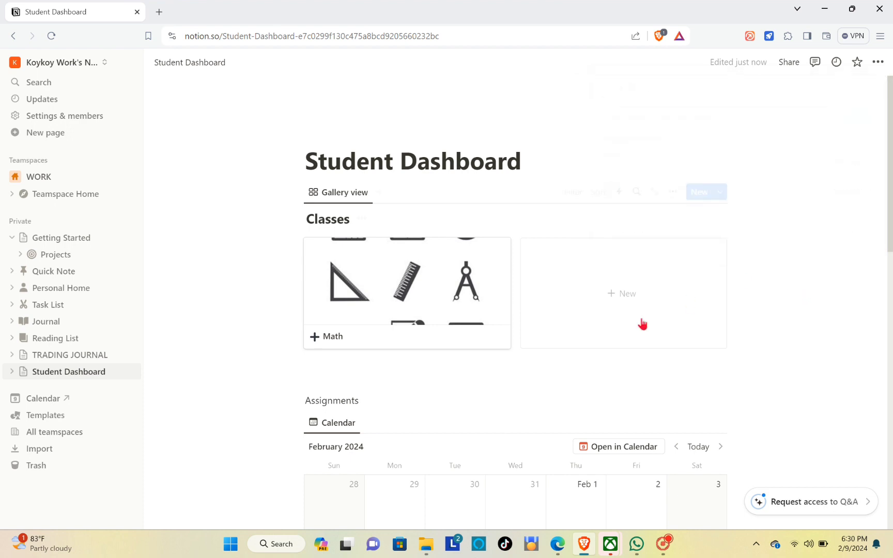
Examine the dashboard's Share and Publish to web options without publishing, and close them.
click(789, 62)
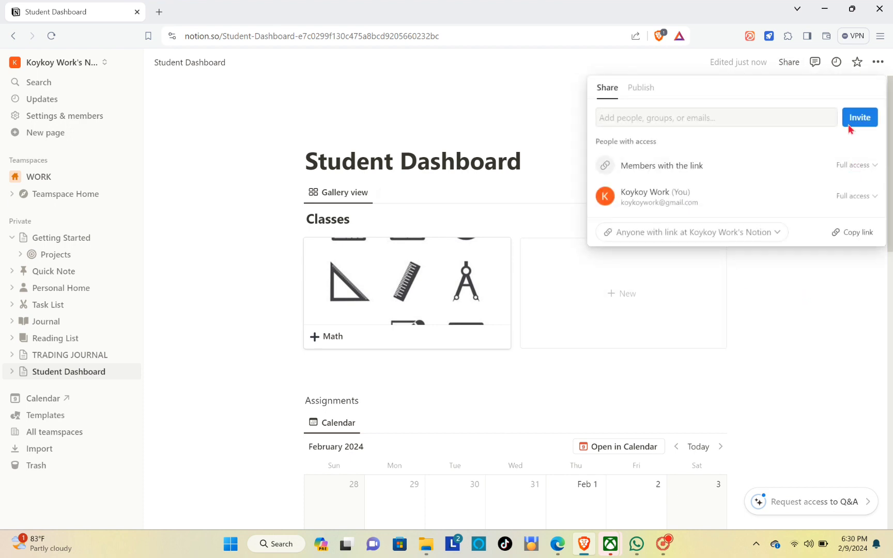
click(635, 93)
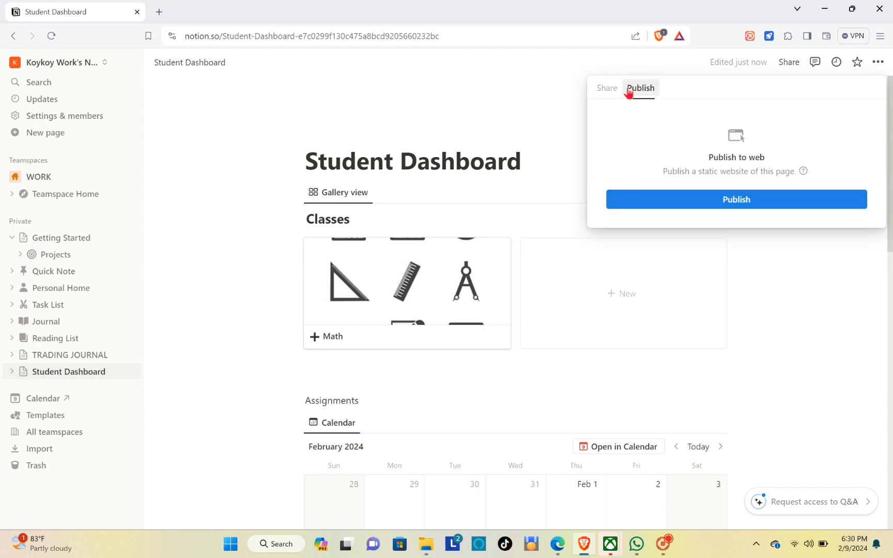
click(618, 92)
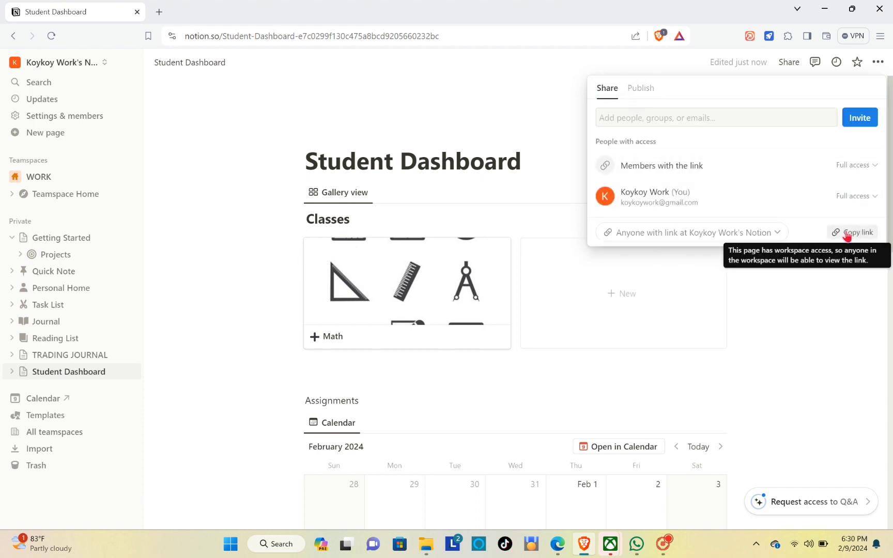
click(641, 89)
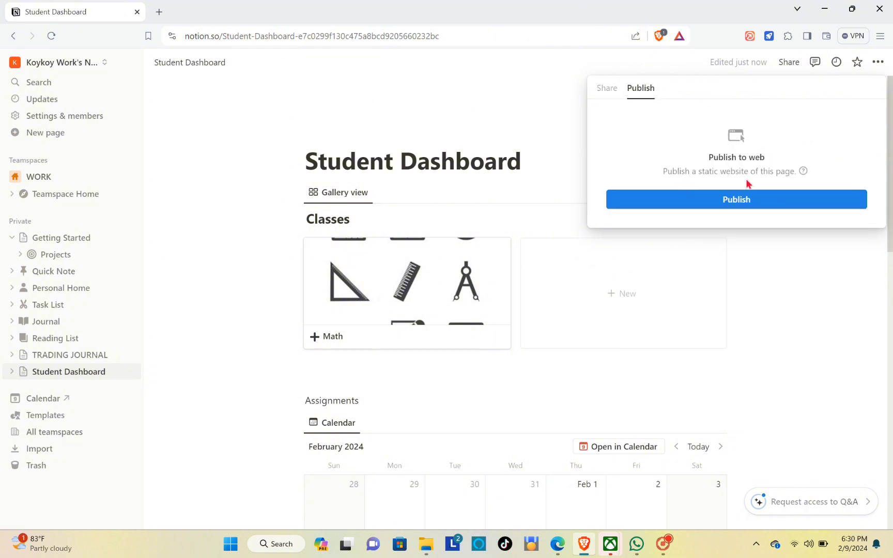
click(807, 321)
Review the whole finished dashboard, from the Classes gallery through the Assignments calendar to the Notes table.
scroll(579, 293, down, 7)
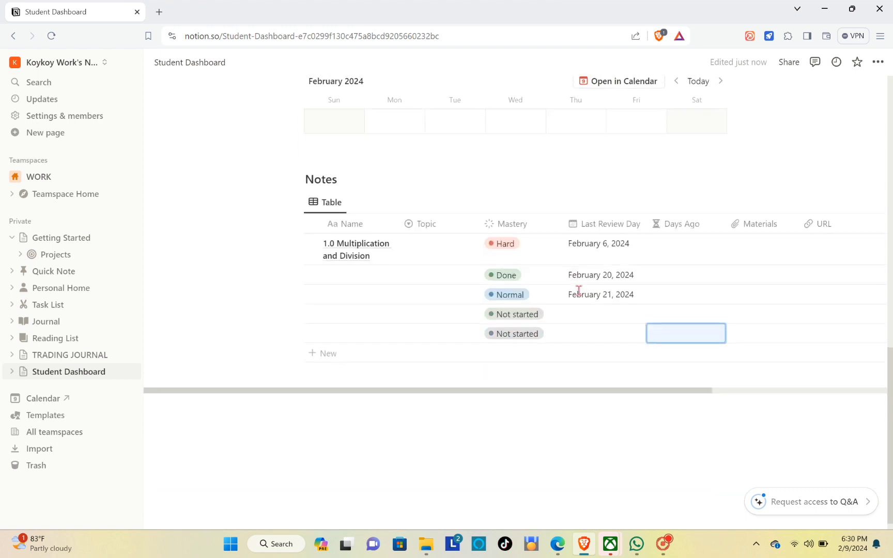
scroll(579, 292, up, 7)
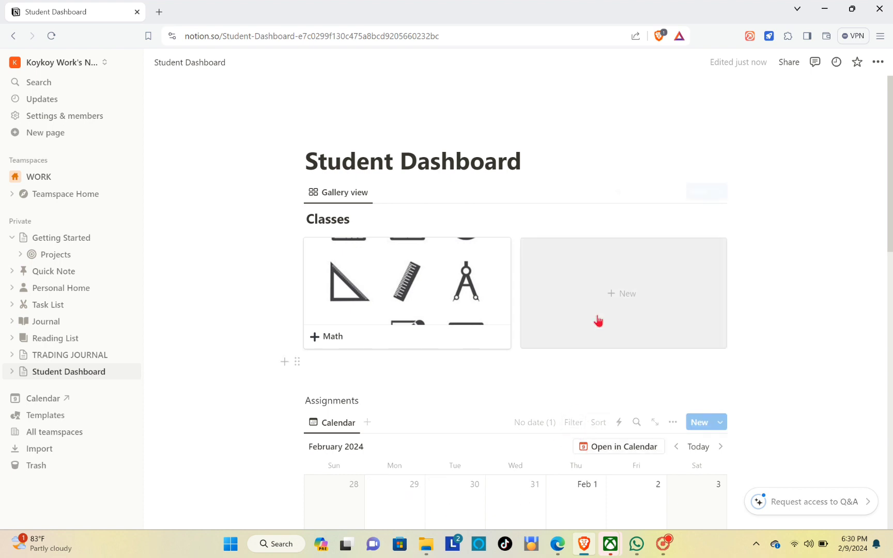
scroll(578, 290, down, 7)
scroll(579, 292, down, 6)
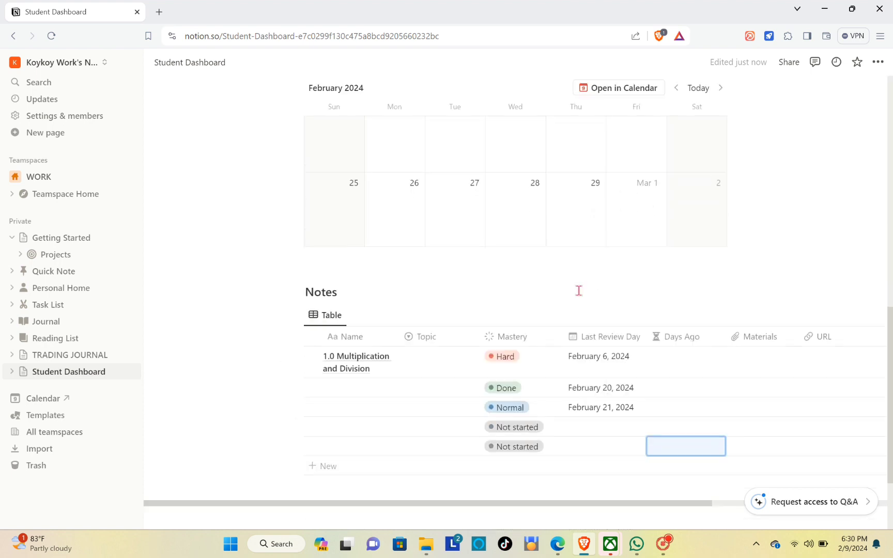
scroll(578, 293, up, 5)
scroll(578, 295, up, 7)
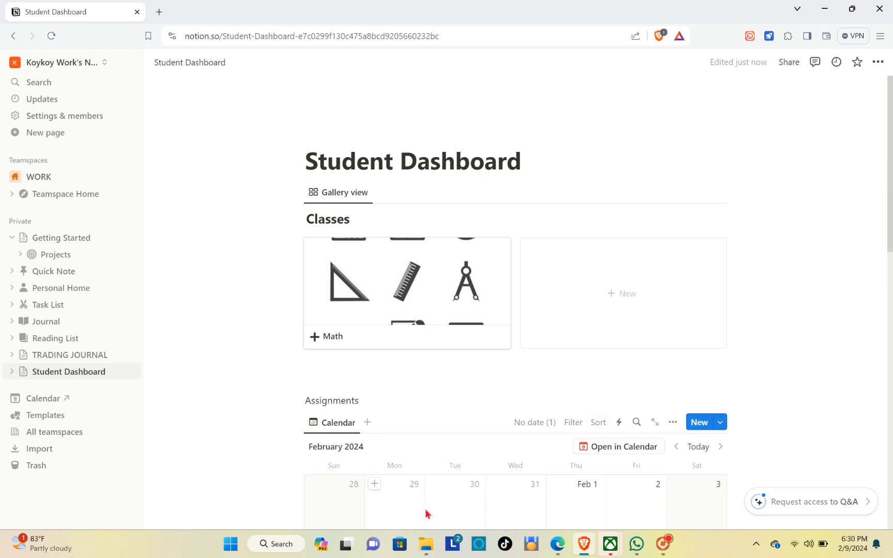
scroll(578, 295, down, 7)
scroll(578, 295, down, 6)
scroll(579, 296, up, 5)
scroll(579, 295, up, 7)
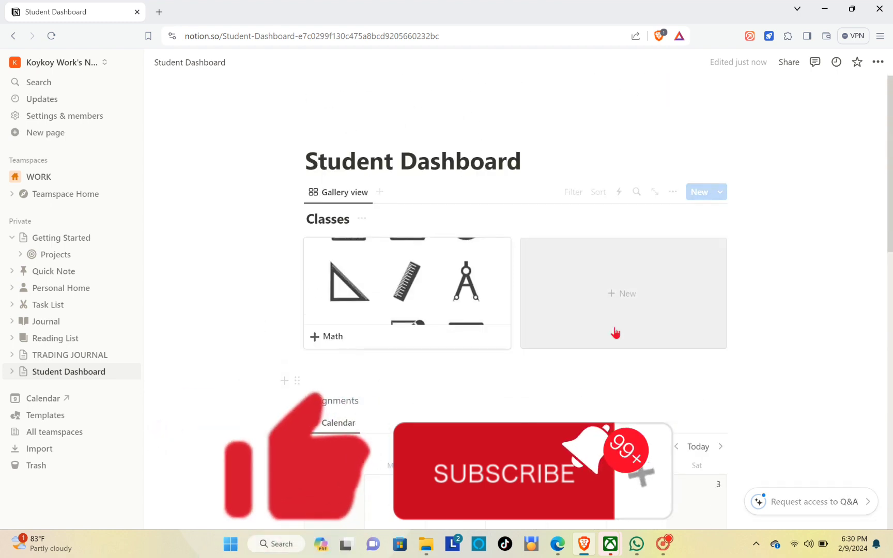